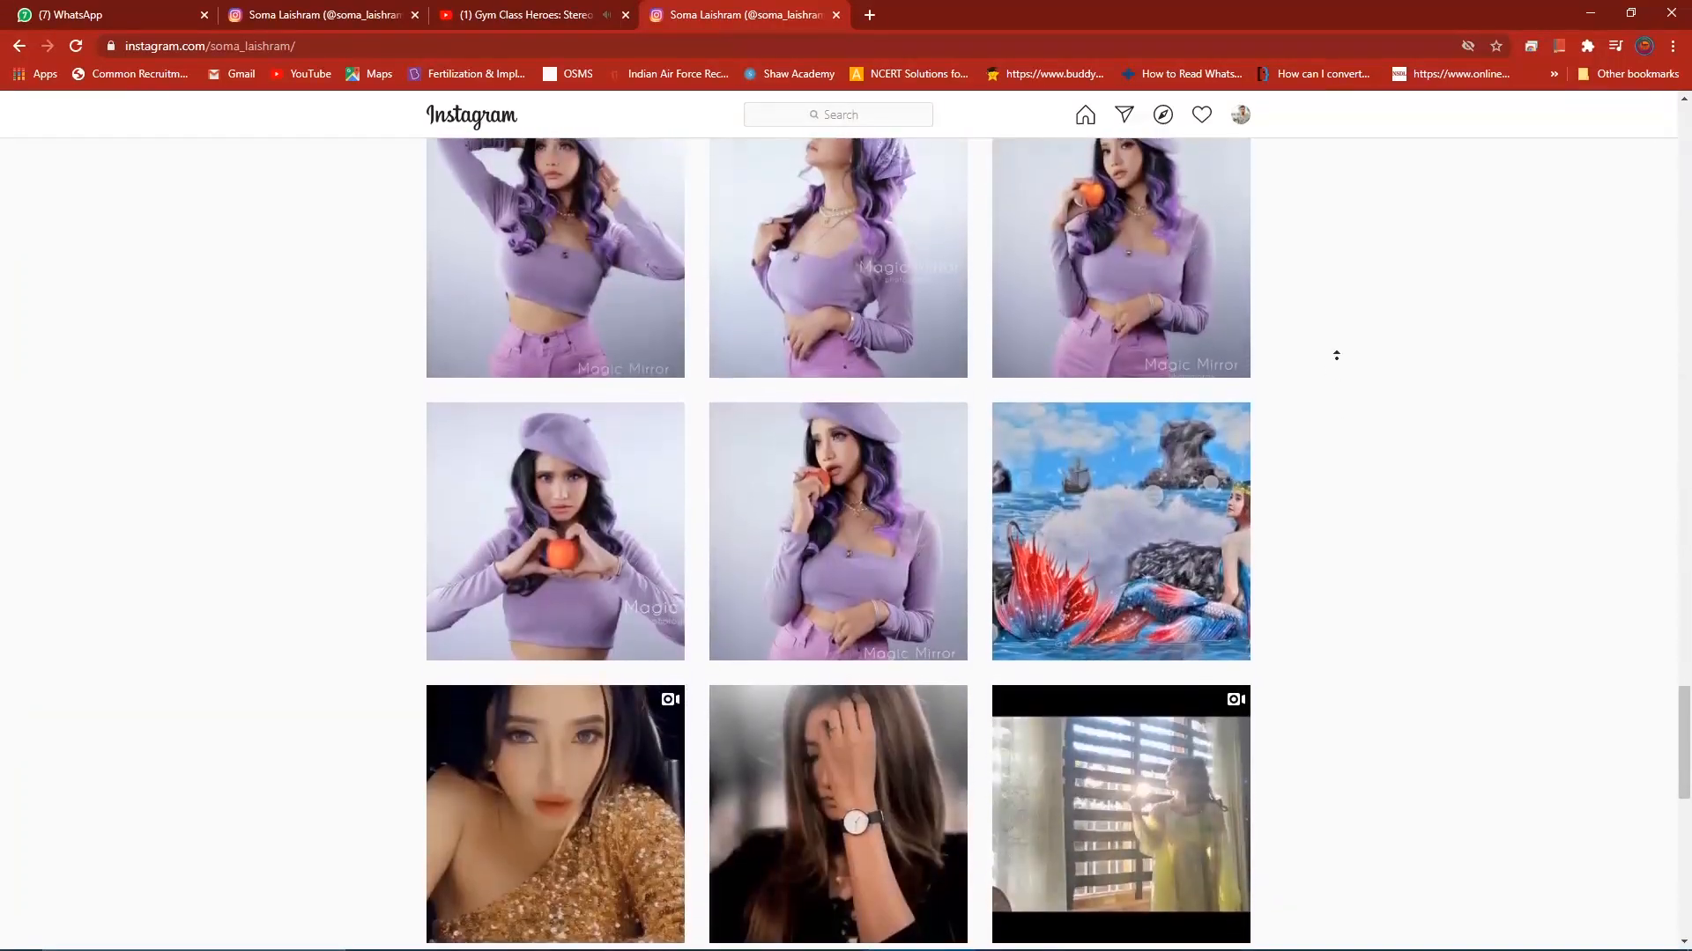
Open the photo of the woman in the beret holding an apple and view it full screen
left_click(561, 500)
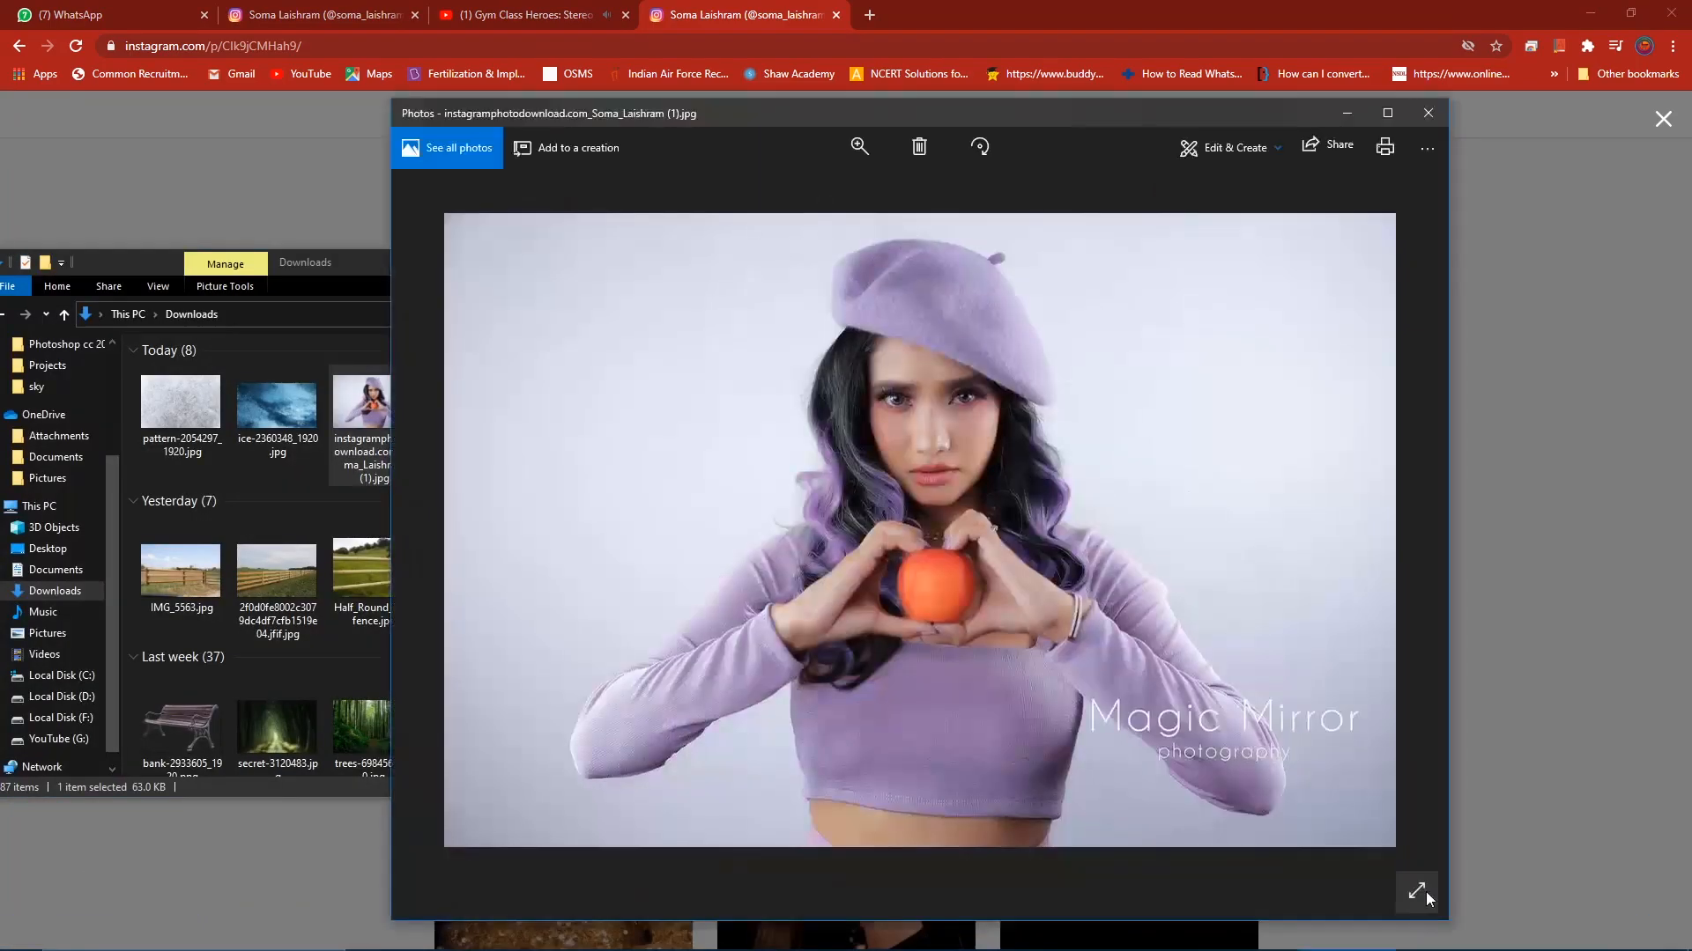
left_click(1426, 892)
scroll(1155, 724, "down", 2)
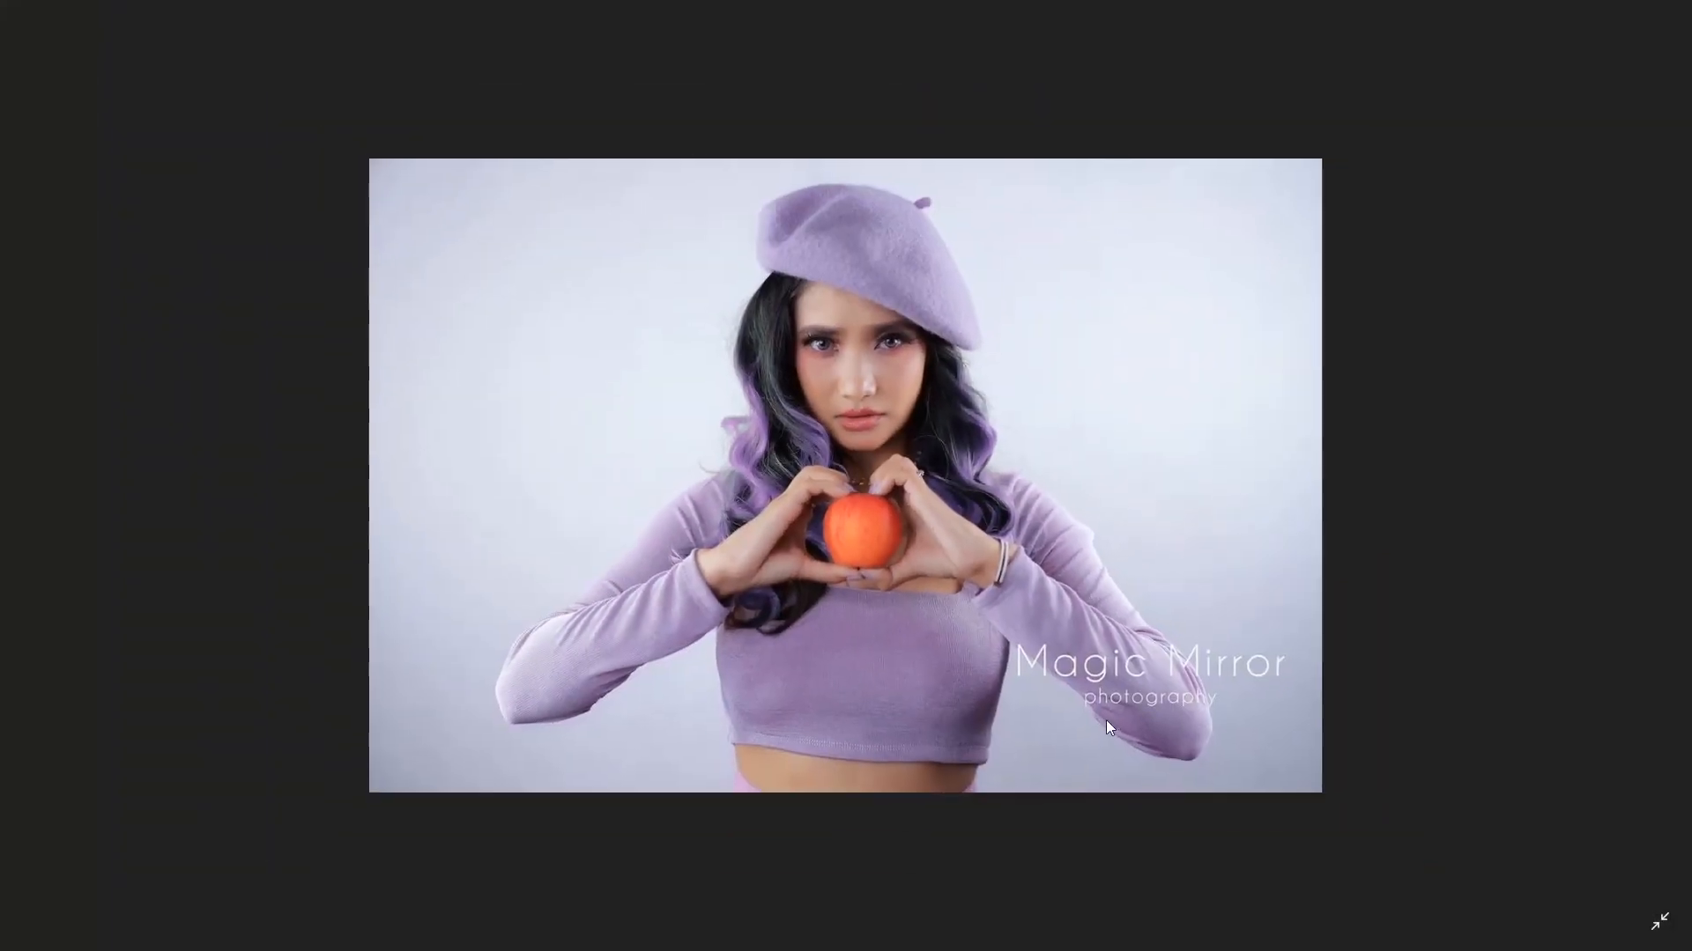
left_click(1669, 909)
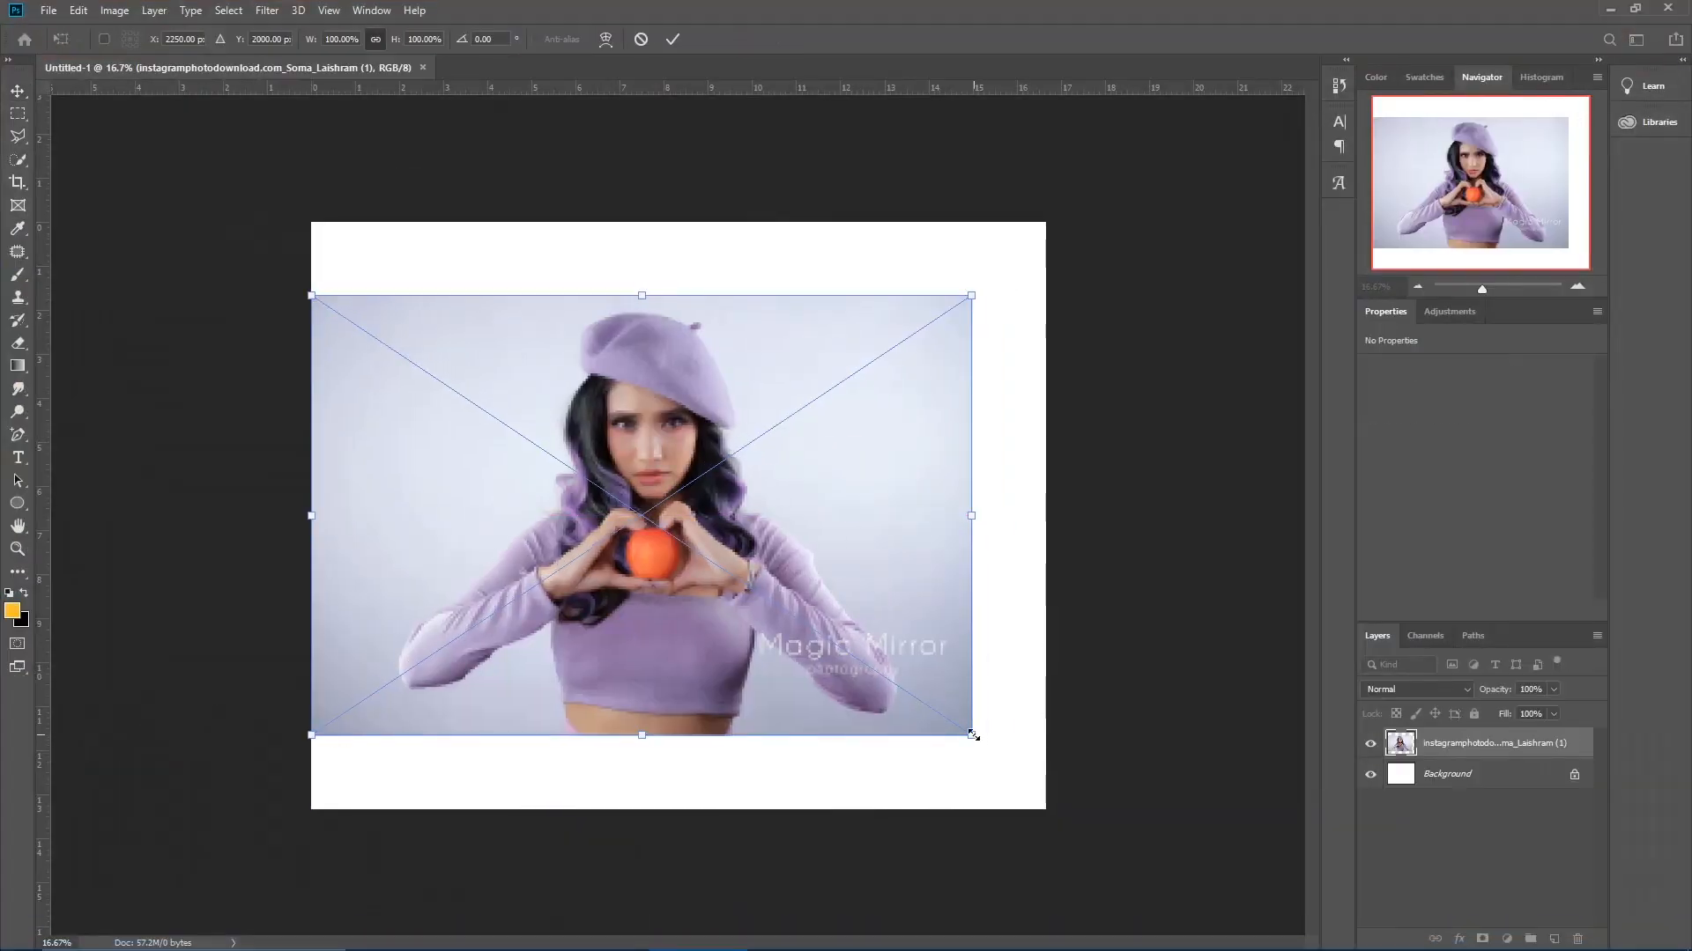
Enlarge the placed portrait to span the canvas width and crop the canvas to the photo at a 3:2 ratio
left_click_drag(972, 734, 1057, 798)
left_click_drag(1062, 298, 1083, 226)
left_click(16, 184)
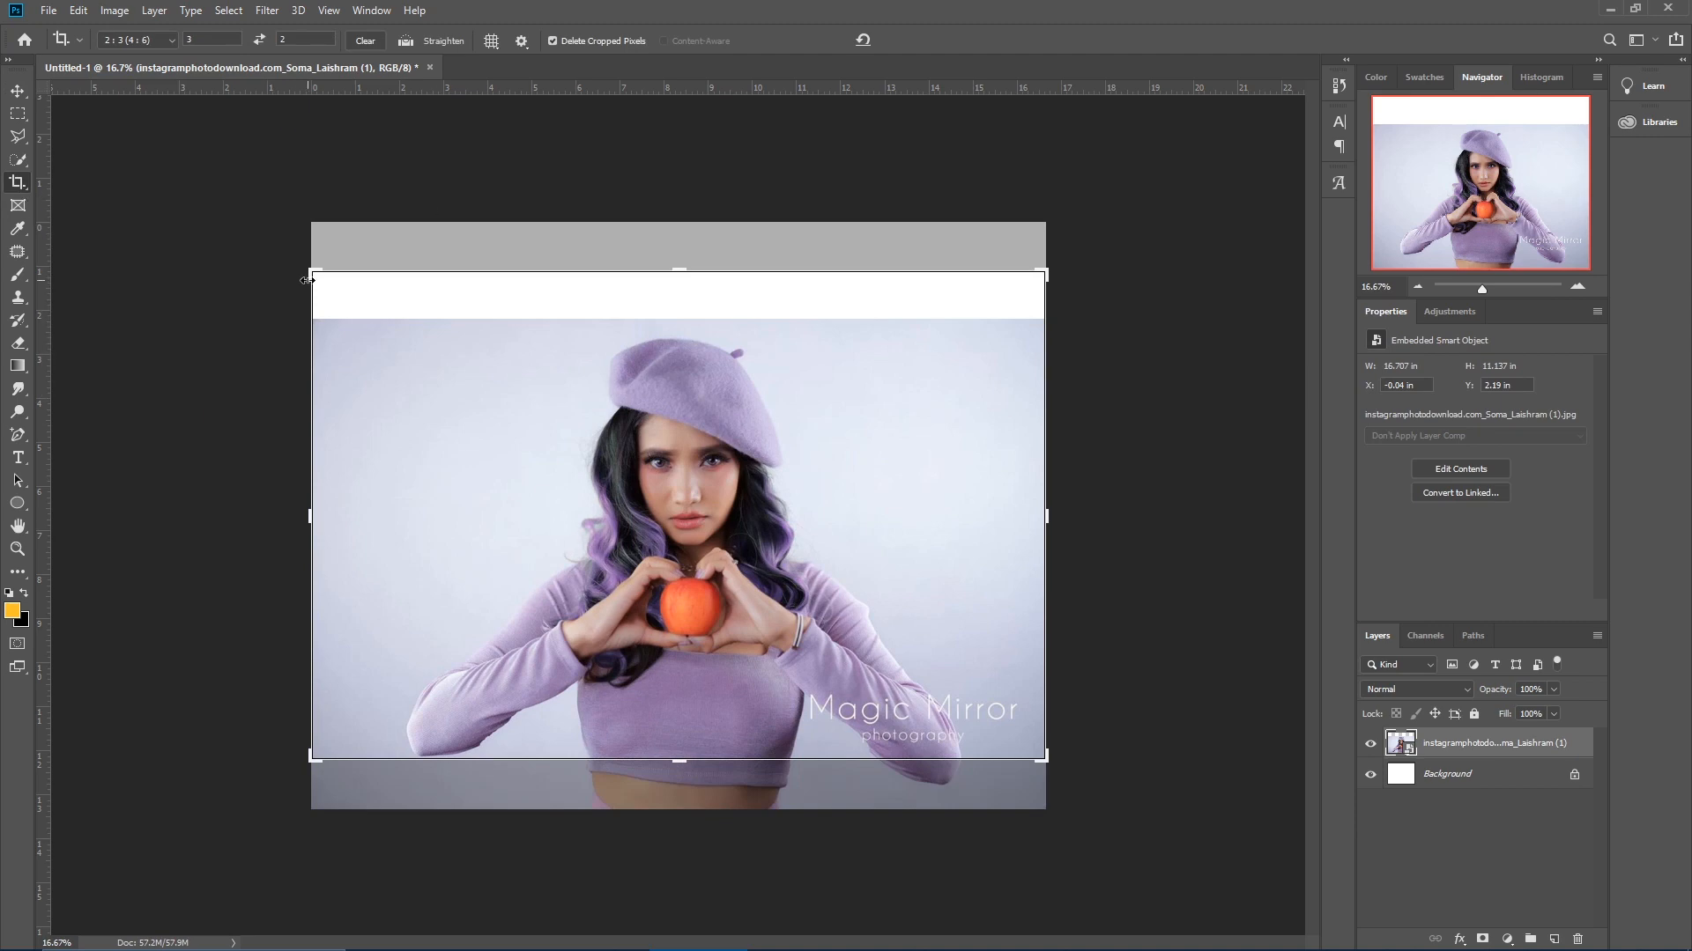
left_click_drag(538, 405, 533, 357)
key("Return")
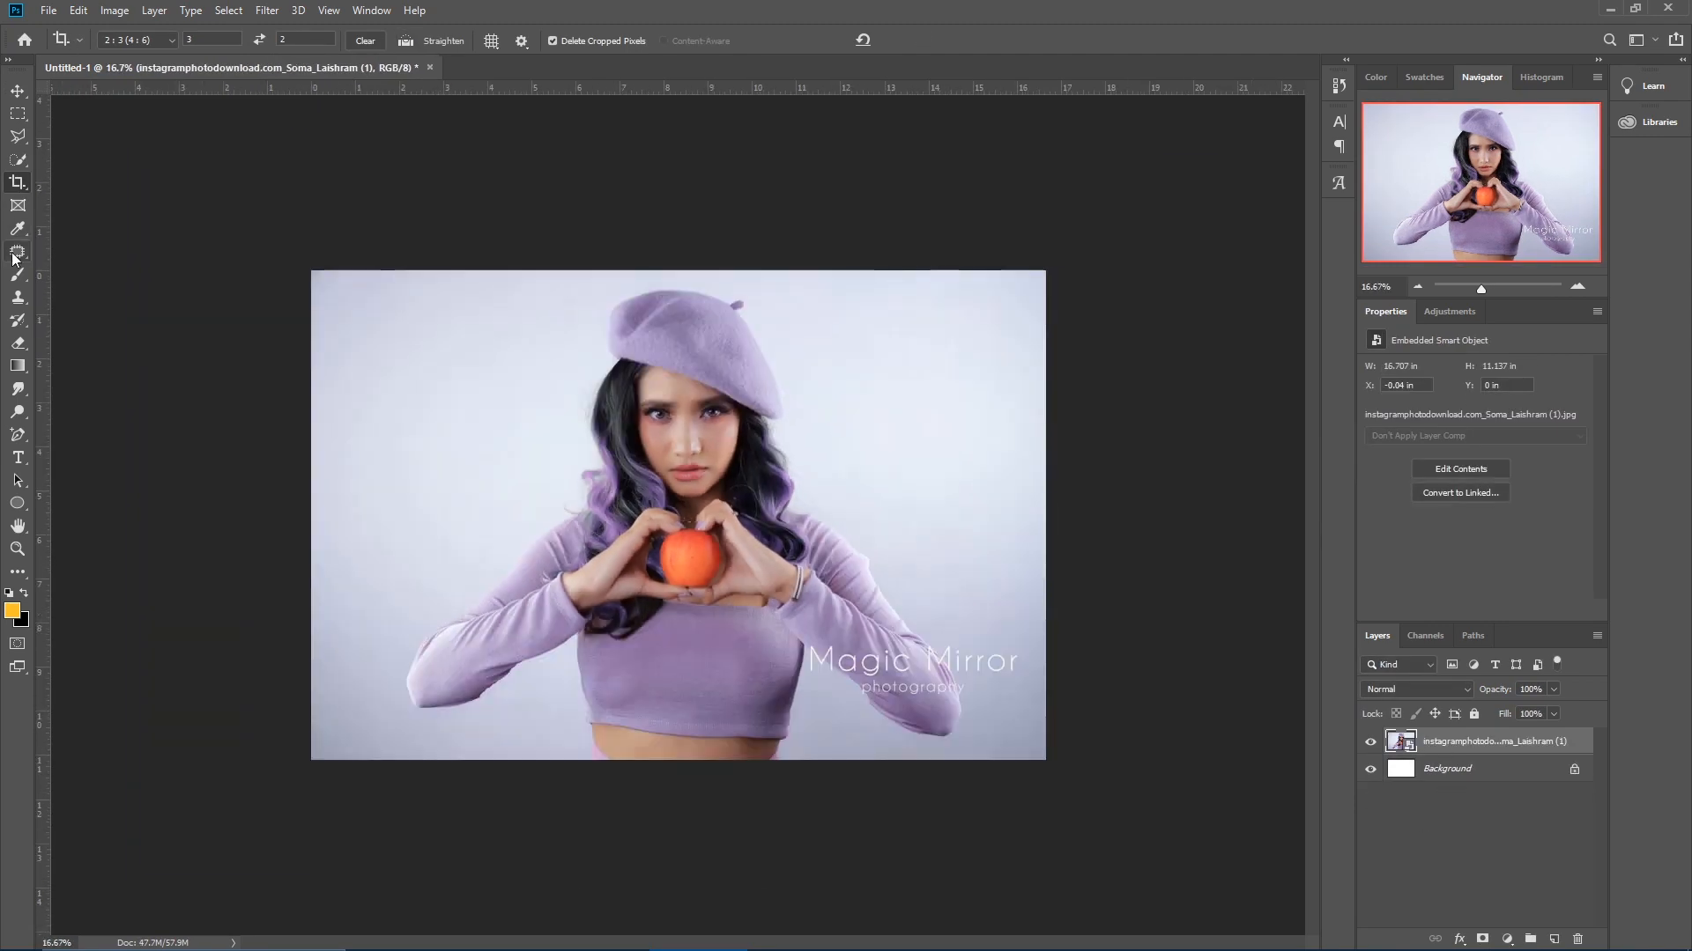
Check the edges of the woman's selection in Select and Mask and output it as a new layer with a layer mask
key("ctrl+alt+r")
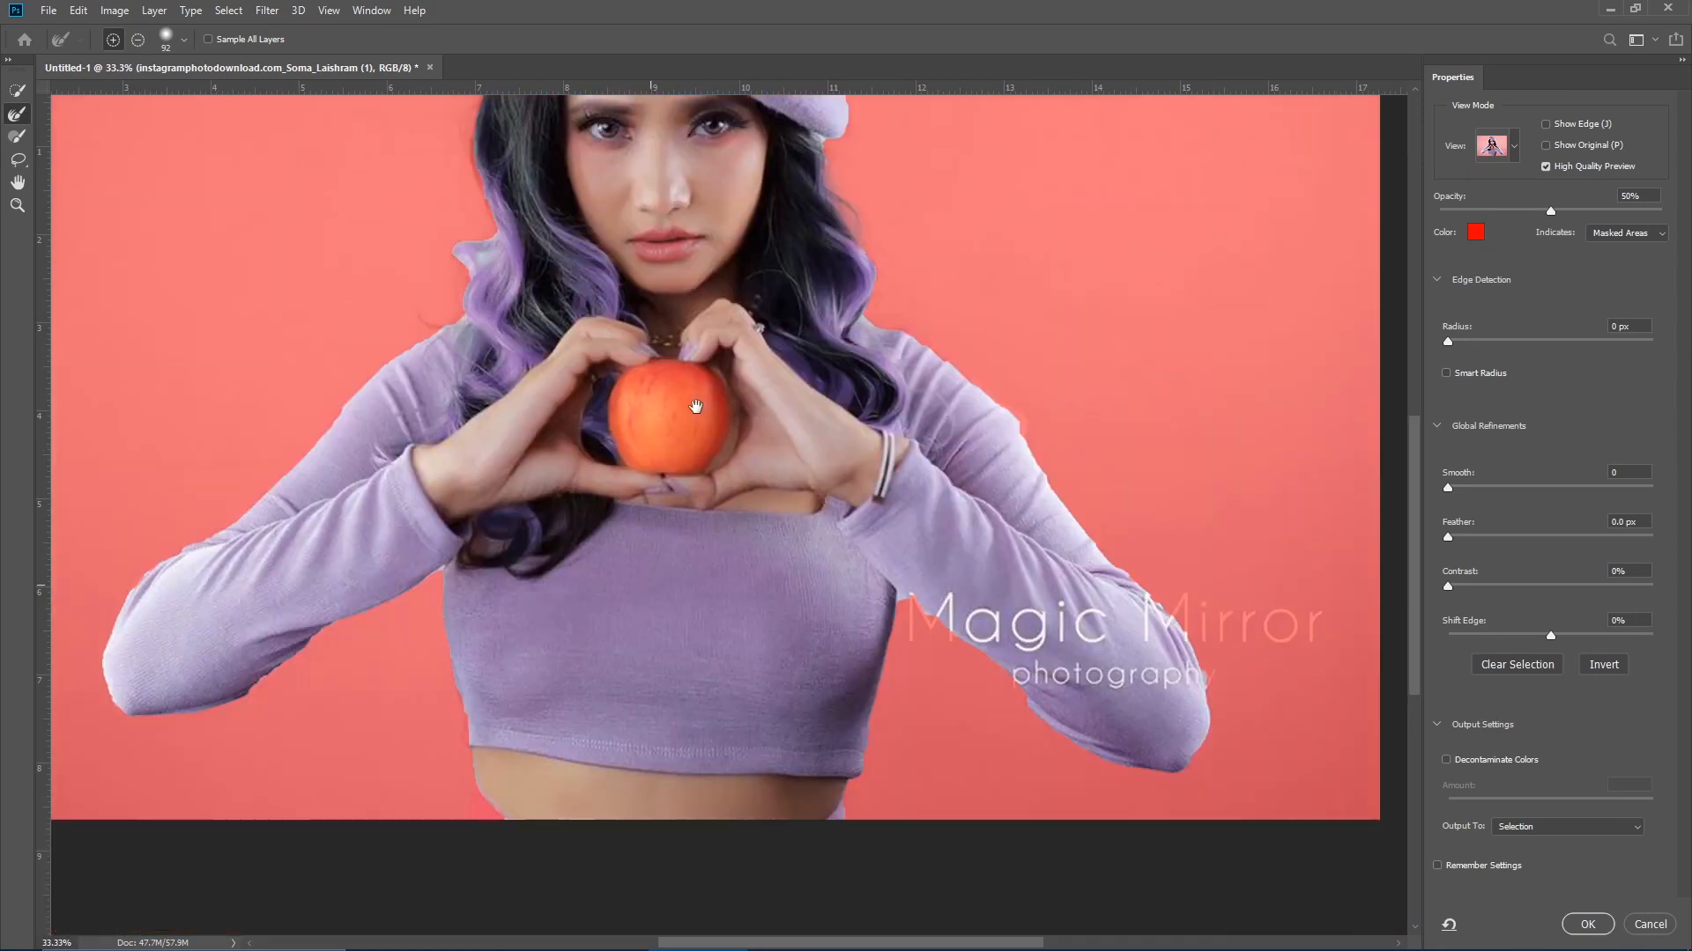
scroll(696, 406, "down", 3)
left_click(17, 141)
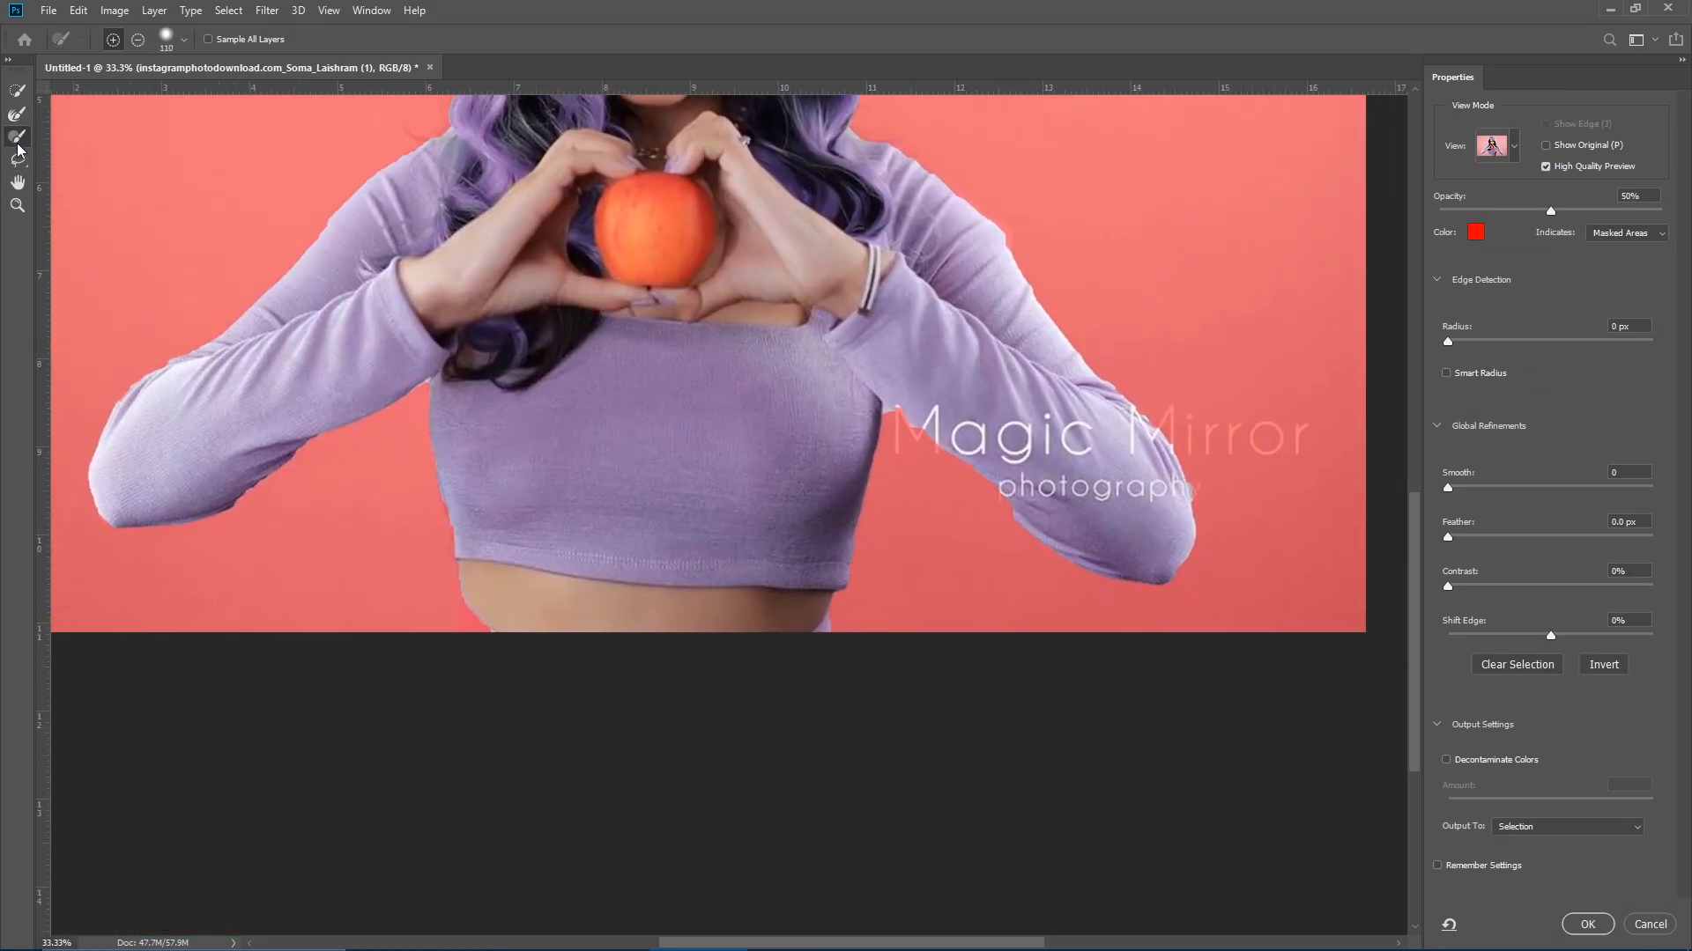
scroll(1031, 601, "up", 2)
scroll(888, 486, "up", 8)
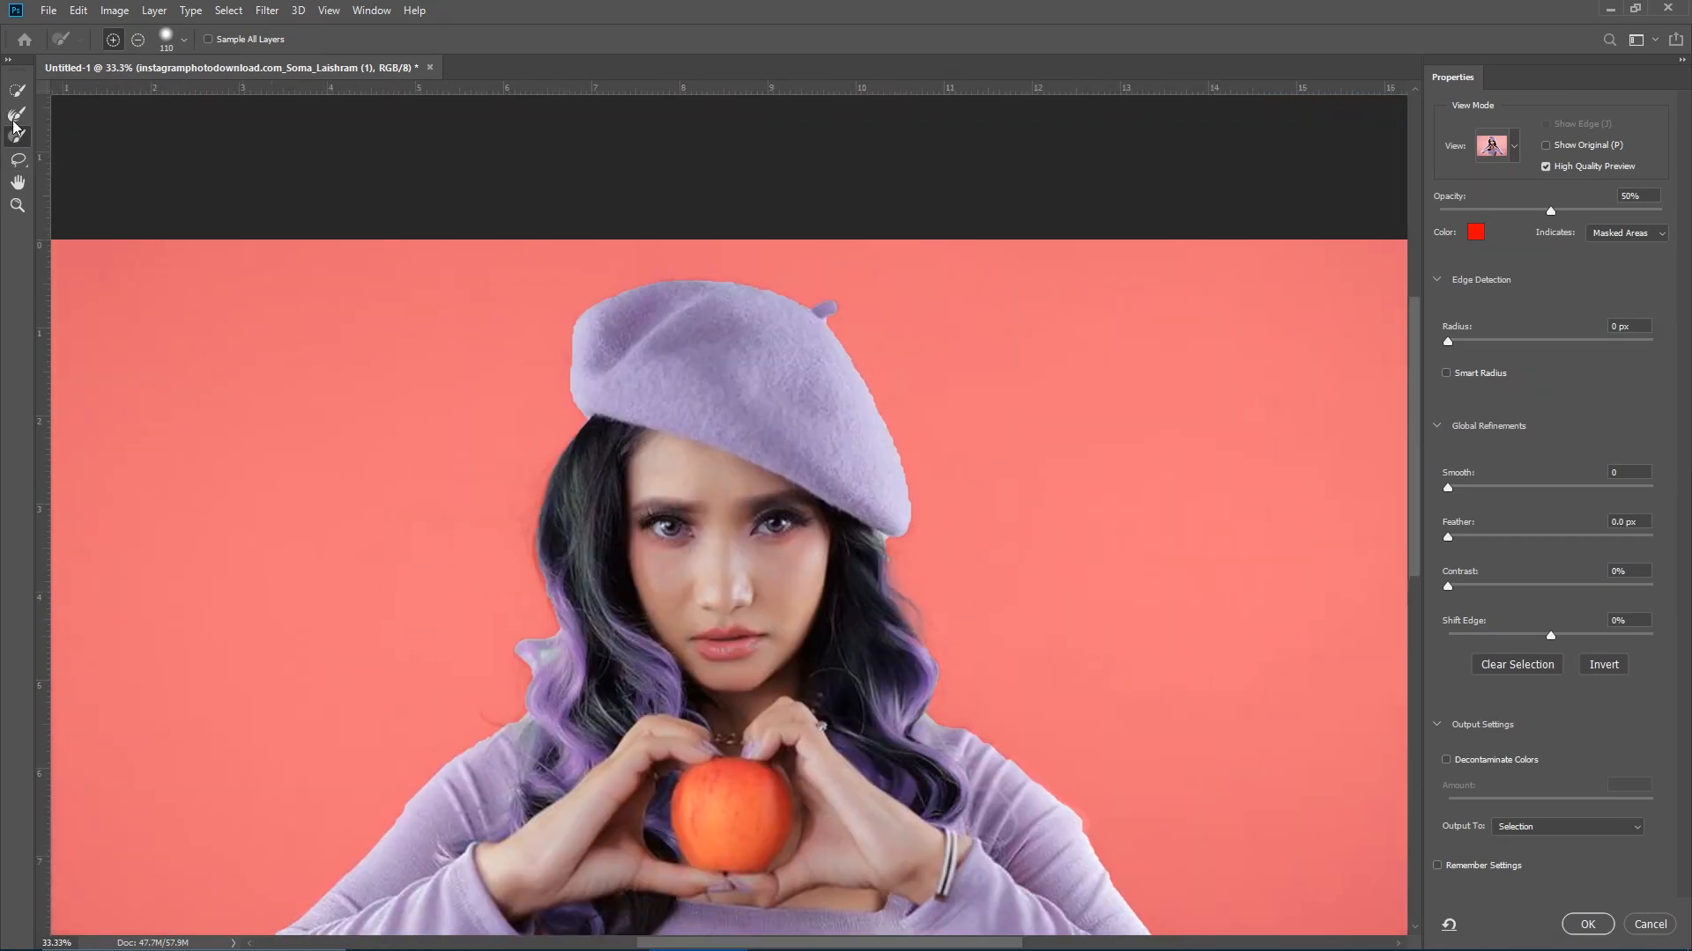
scroll(744, 526, "up", 3)
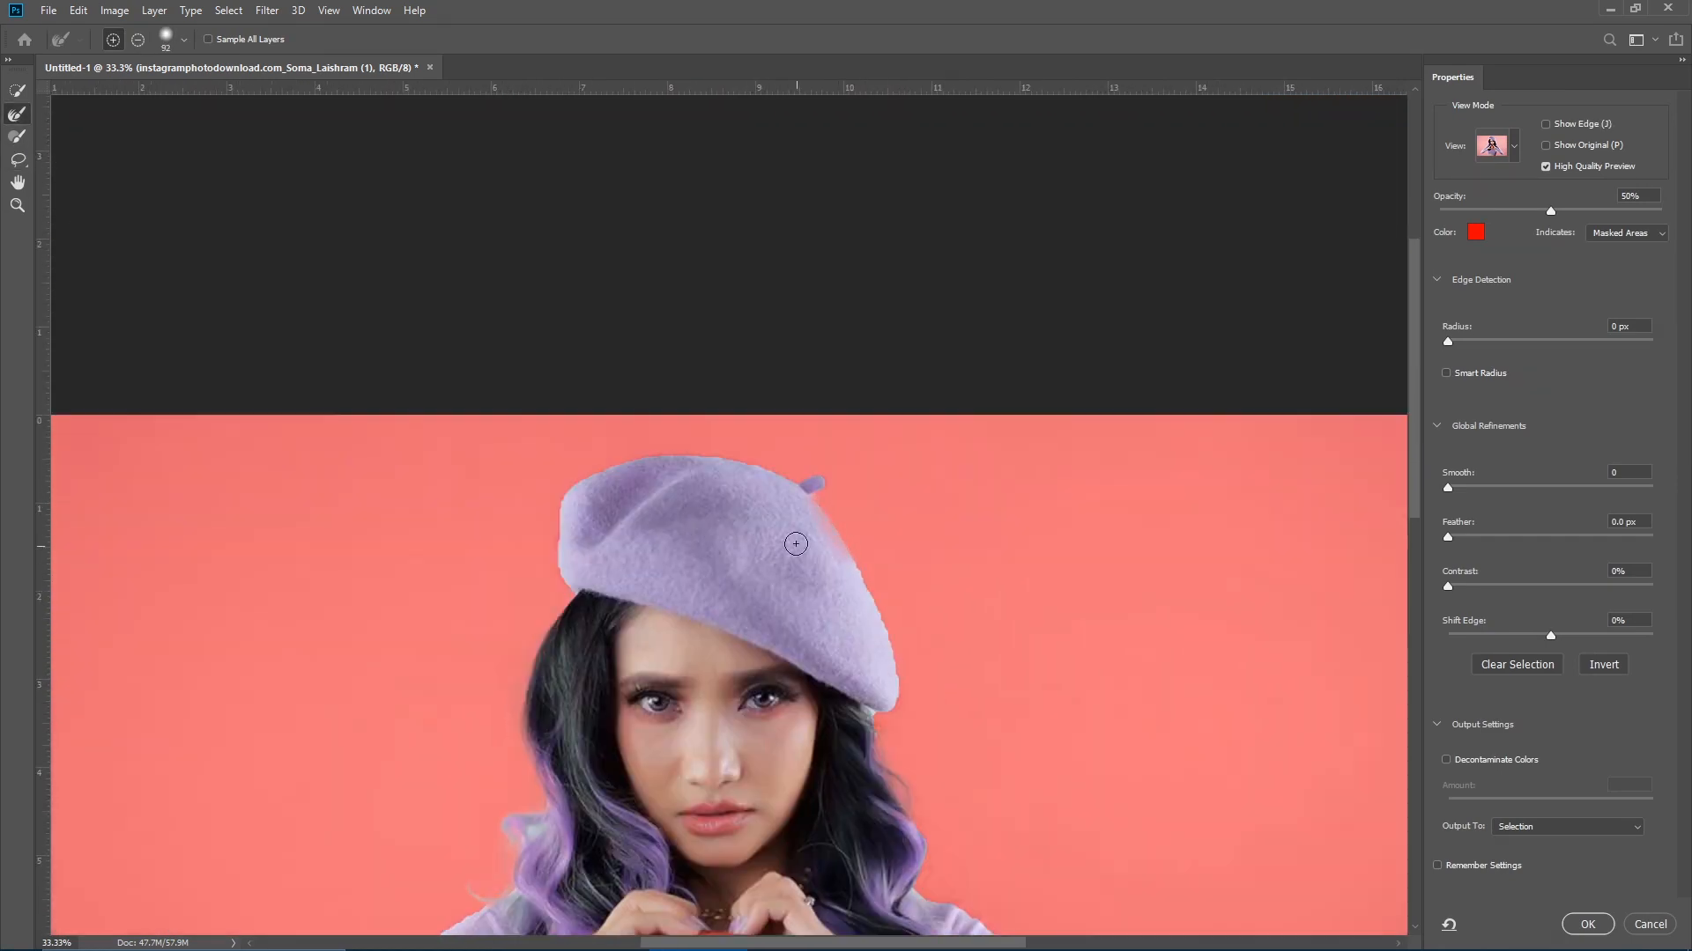
key("ctrl+0")
left_click(1587, 924)
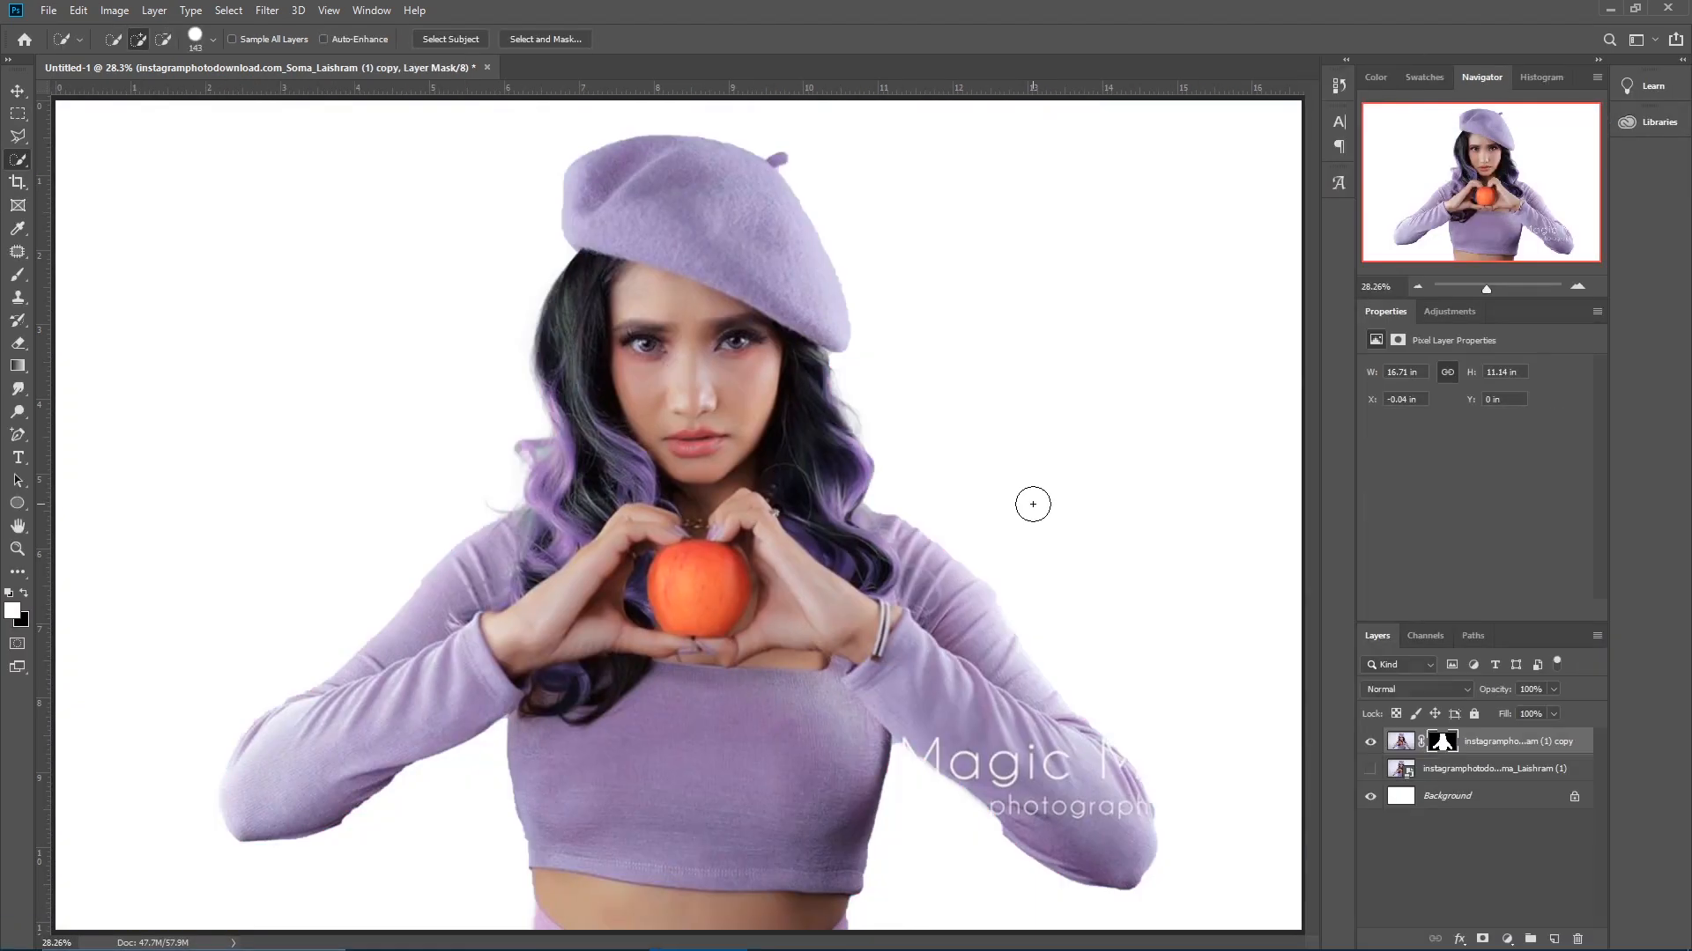
Move the original photo layer to the bottom and smear the lower cut-out copy outward across the canvas with Liquify, brush size 788
key("ctrl+minus")
left_click_drag(1466, 750, 1486, 803)
left_click(267, 11)
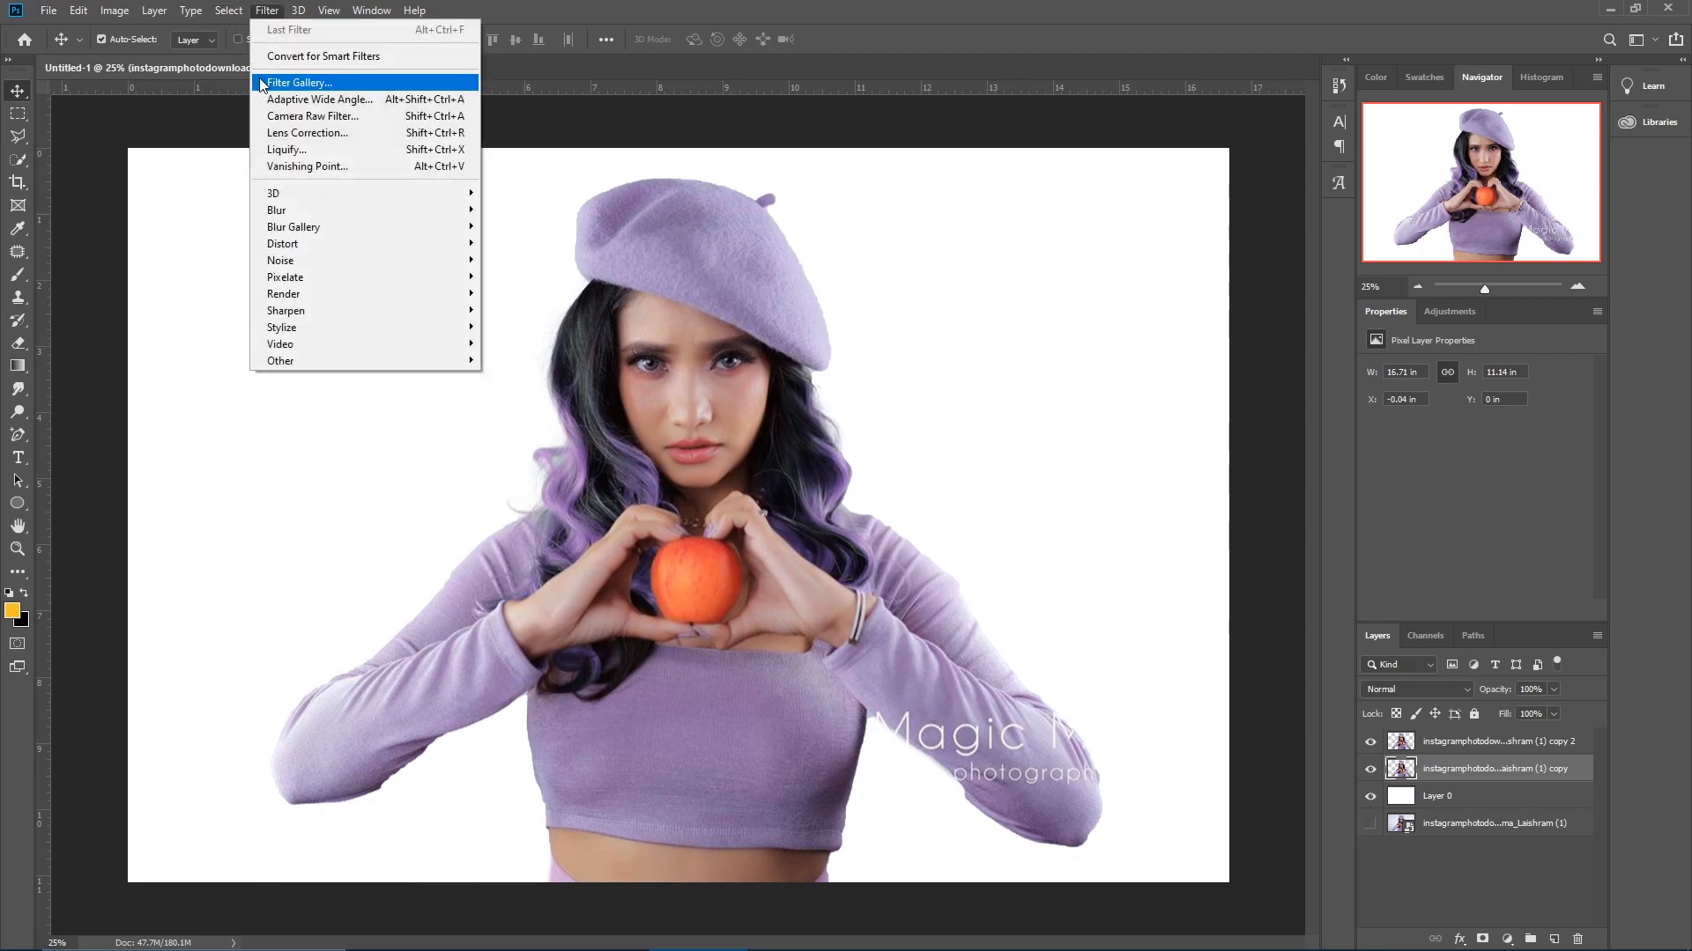
left_click(291, 149)
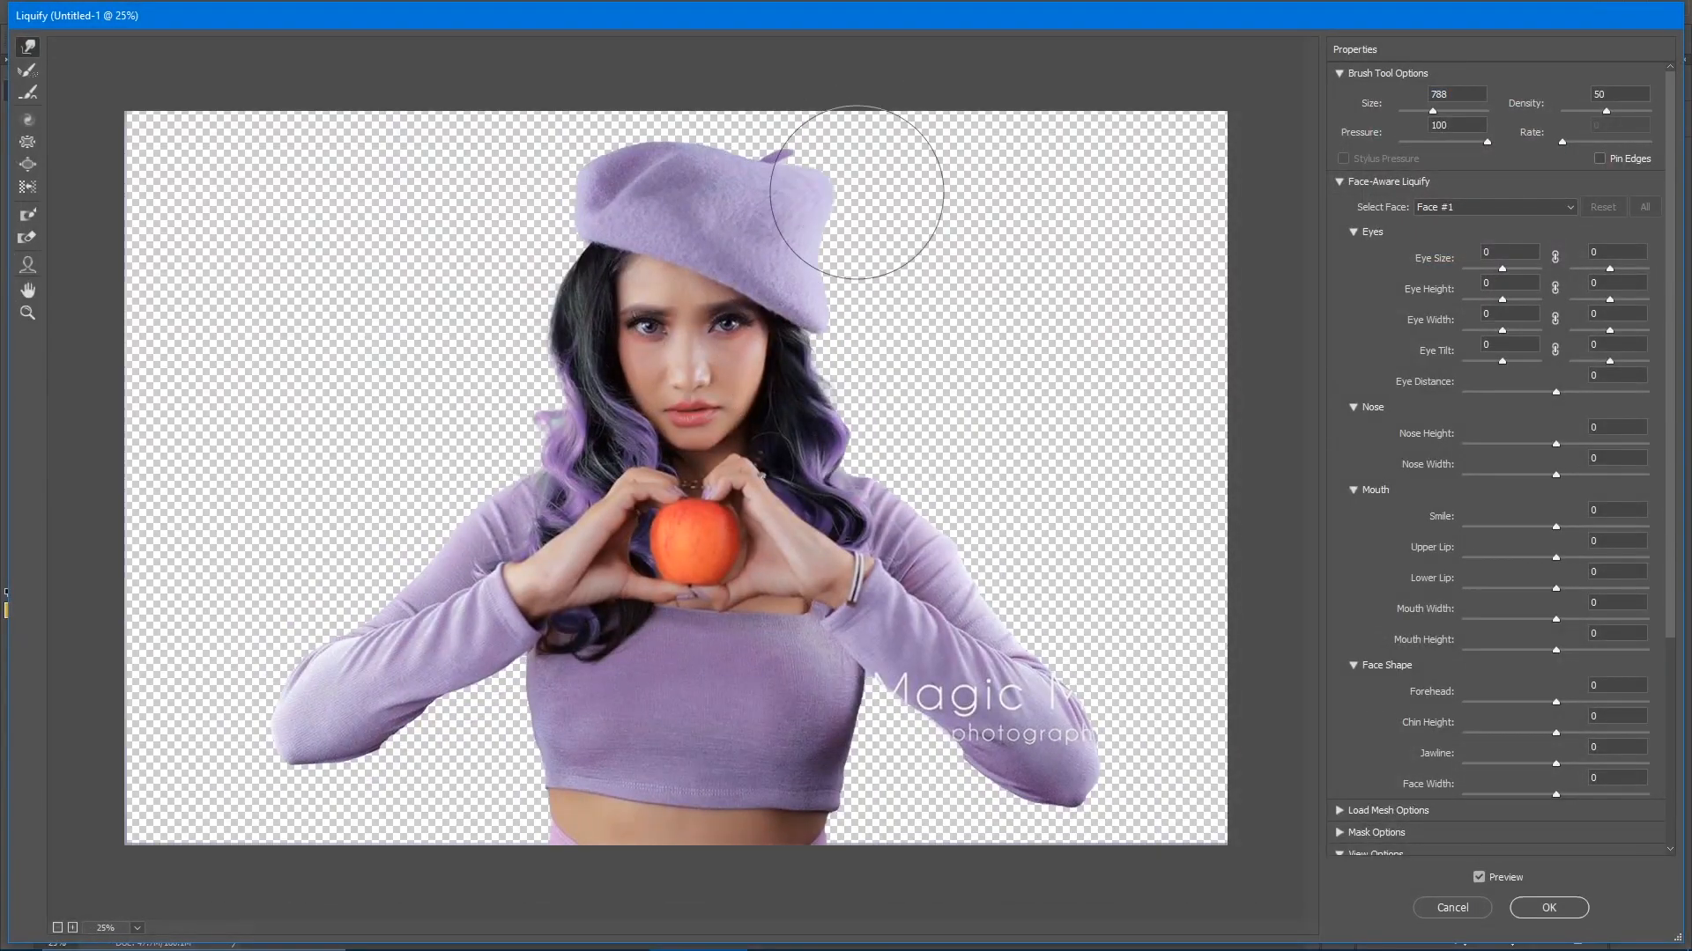
mouse_move(867, 464)
left_mouse_down()
mouse_move(1151, 717)
mouse_move(869, 793)
mouse_move(1005, 820)
mouse_move(1152, 483)
mouse_move(850, 170)
mouse_move(465, 52)
mouse_move(476, 259)
mouse_move(389, 300)
mouse_move(355, 546)
mouse_move(414, 264)
mouse_move(133, 53)
mouse_move(40, 546)
mouse_move(44, 385)
left_mouse_up()
mouse_move(666, 190)
left_mouse_down()
mouse_move(427, 204)
mouse_move(606, 296)
mouse_move(400, 114)
mouse_move(1003, 192)
mouse_move(1020, 294)
mouse_move(1059, 185)
mouse_move(1059, 448)
mouse_move(1189, 455)
mouse_move(1237, 598)
mouse_move(55, 777)
mouse_move(222, 819)
mouse_move(137, 719)
mouse_move(486, 731)
mouse_move(444, 820)
mouse_move(666, 834)
left_mouse_up()
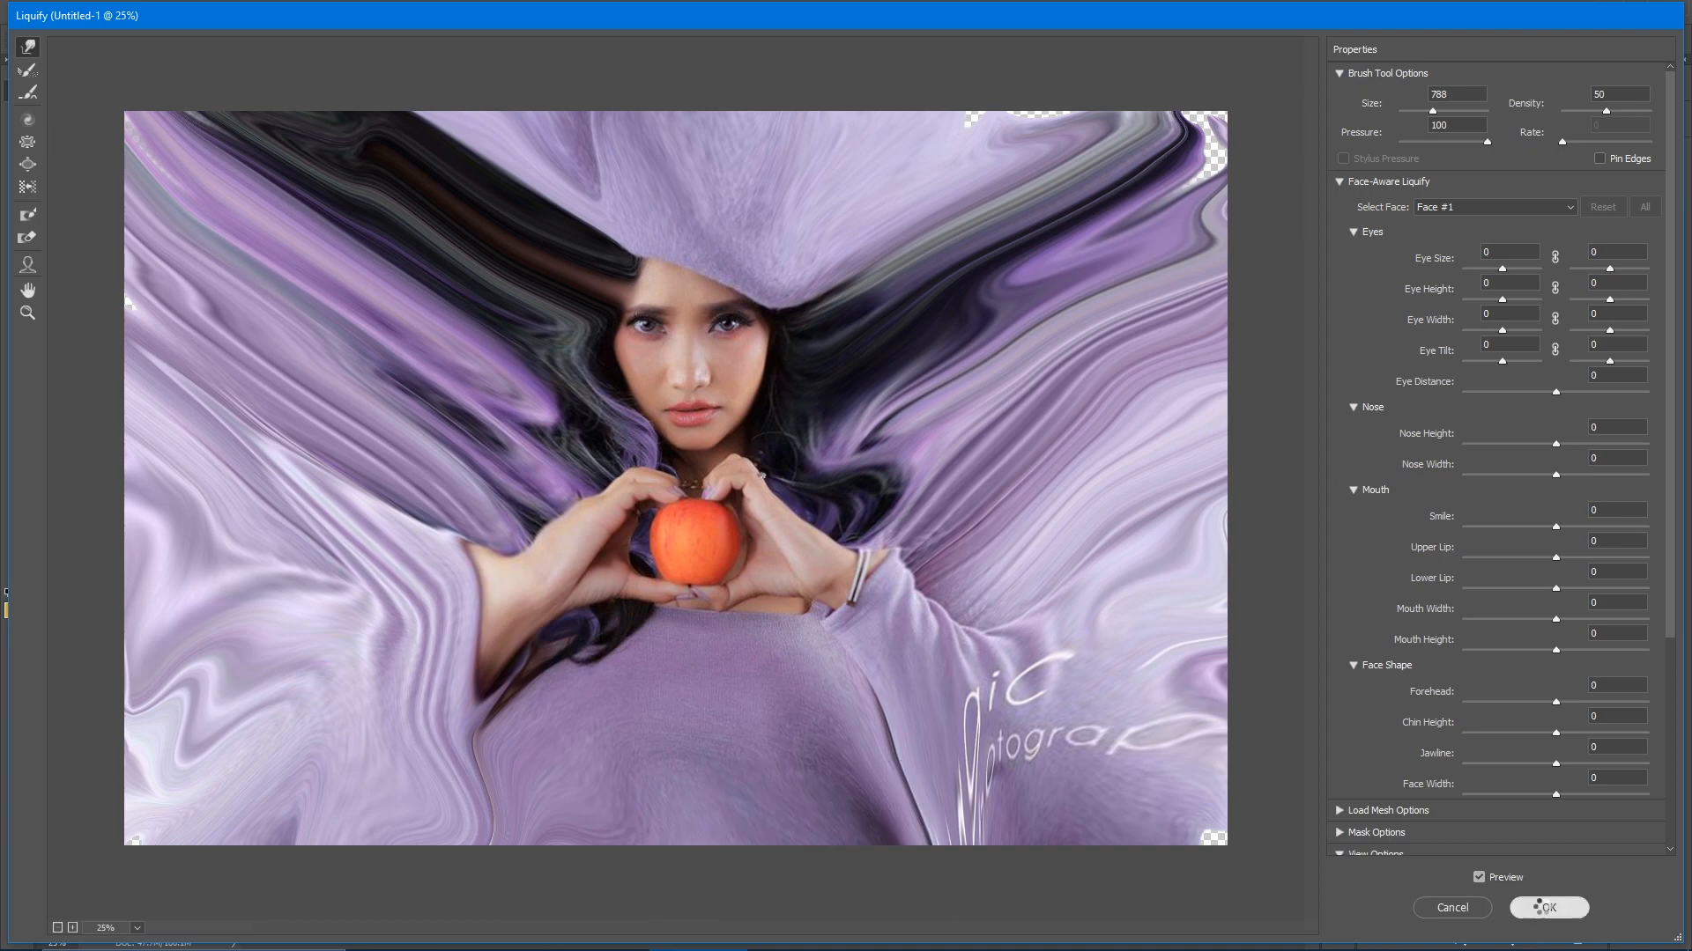
left_click(1548, 907)
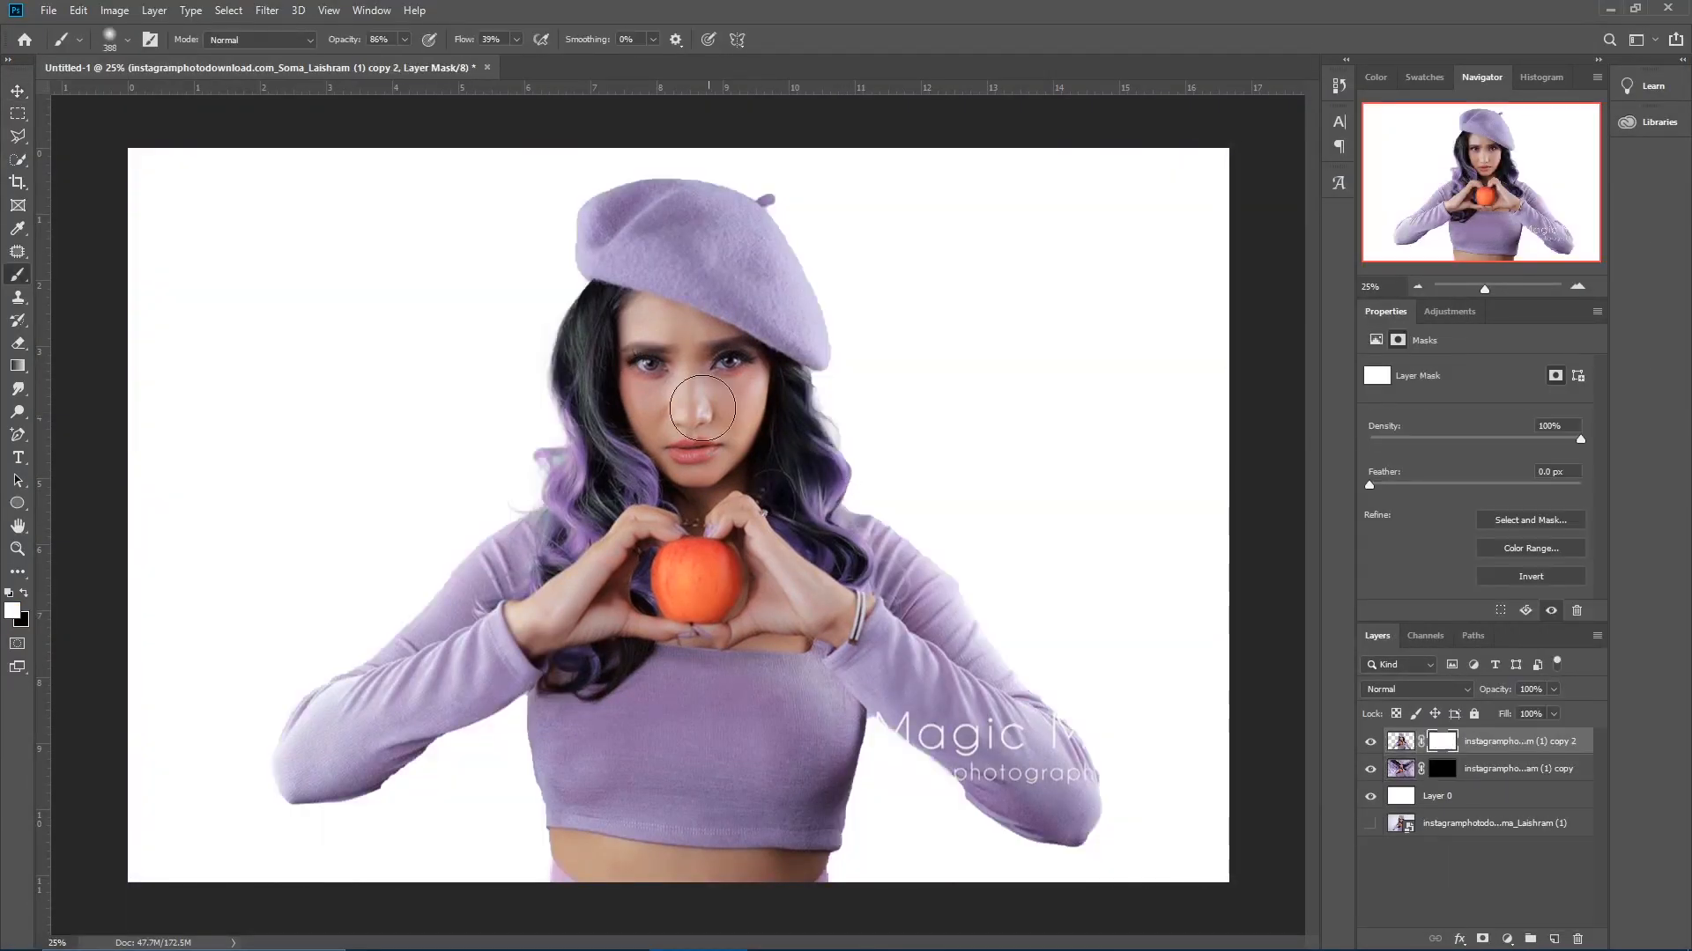
Stamp the bg 1 broken glass brush in black on the upper copy's mask, beside the woman's hair and shoulder
key("F5")
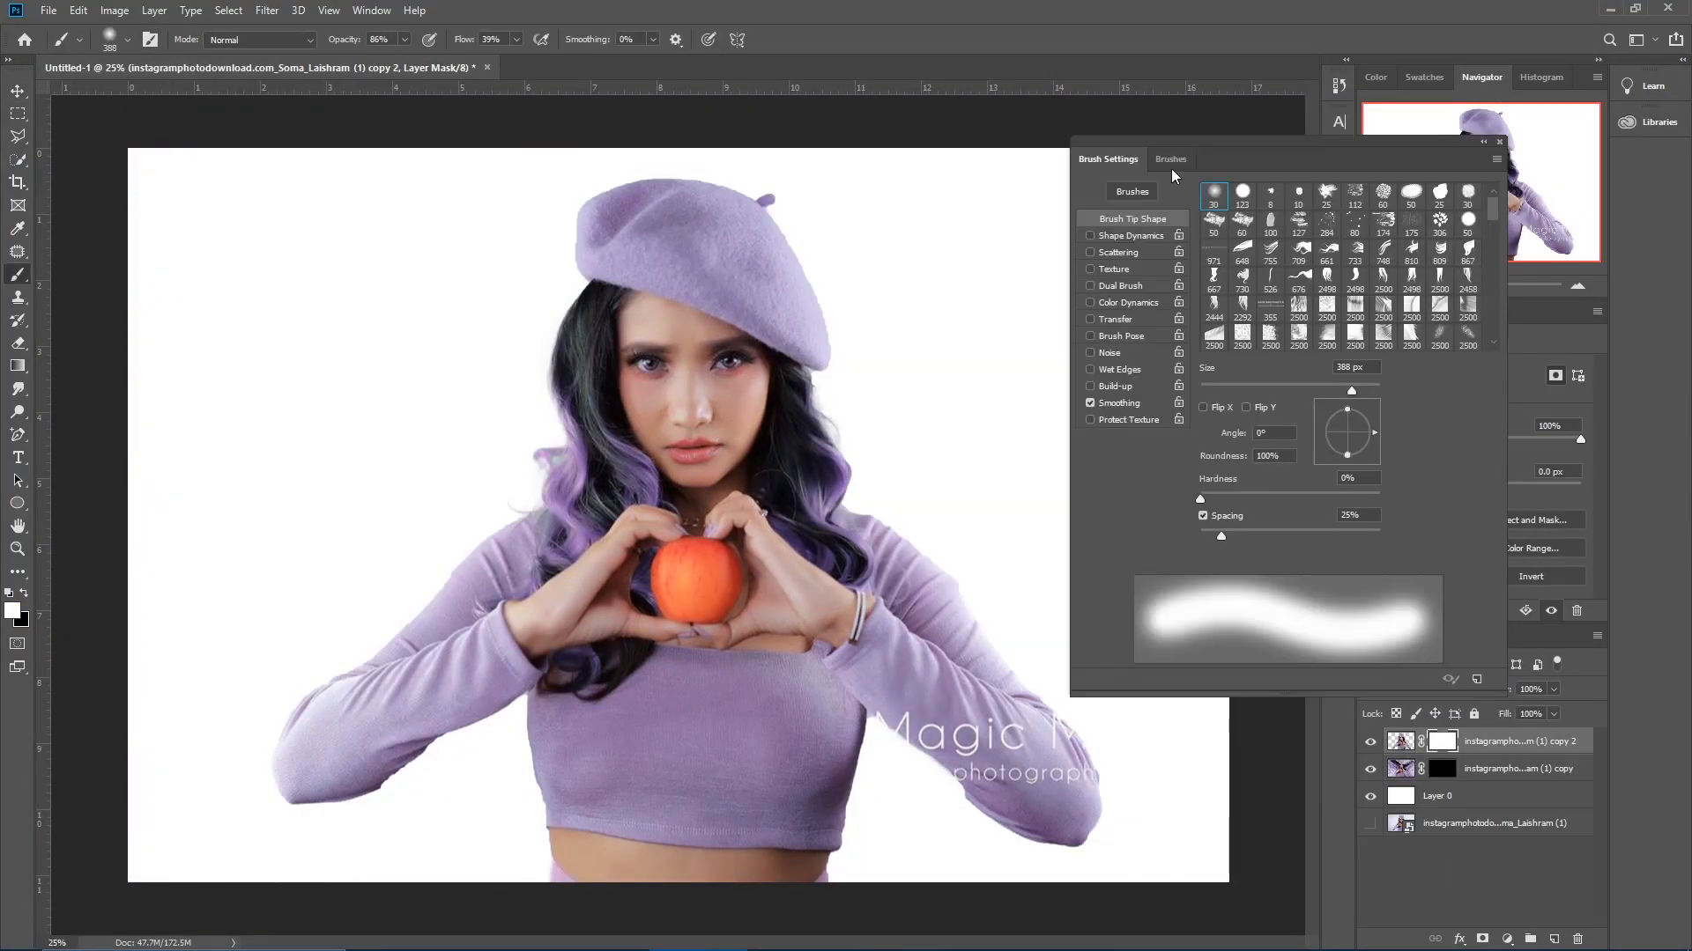
left_click(1171, 159)
left_click(1150, 496)
key("ctrl+minus")
key("x")
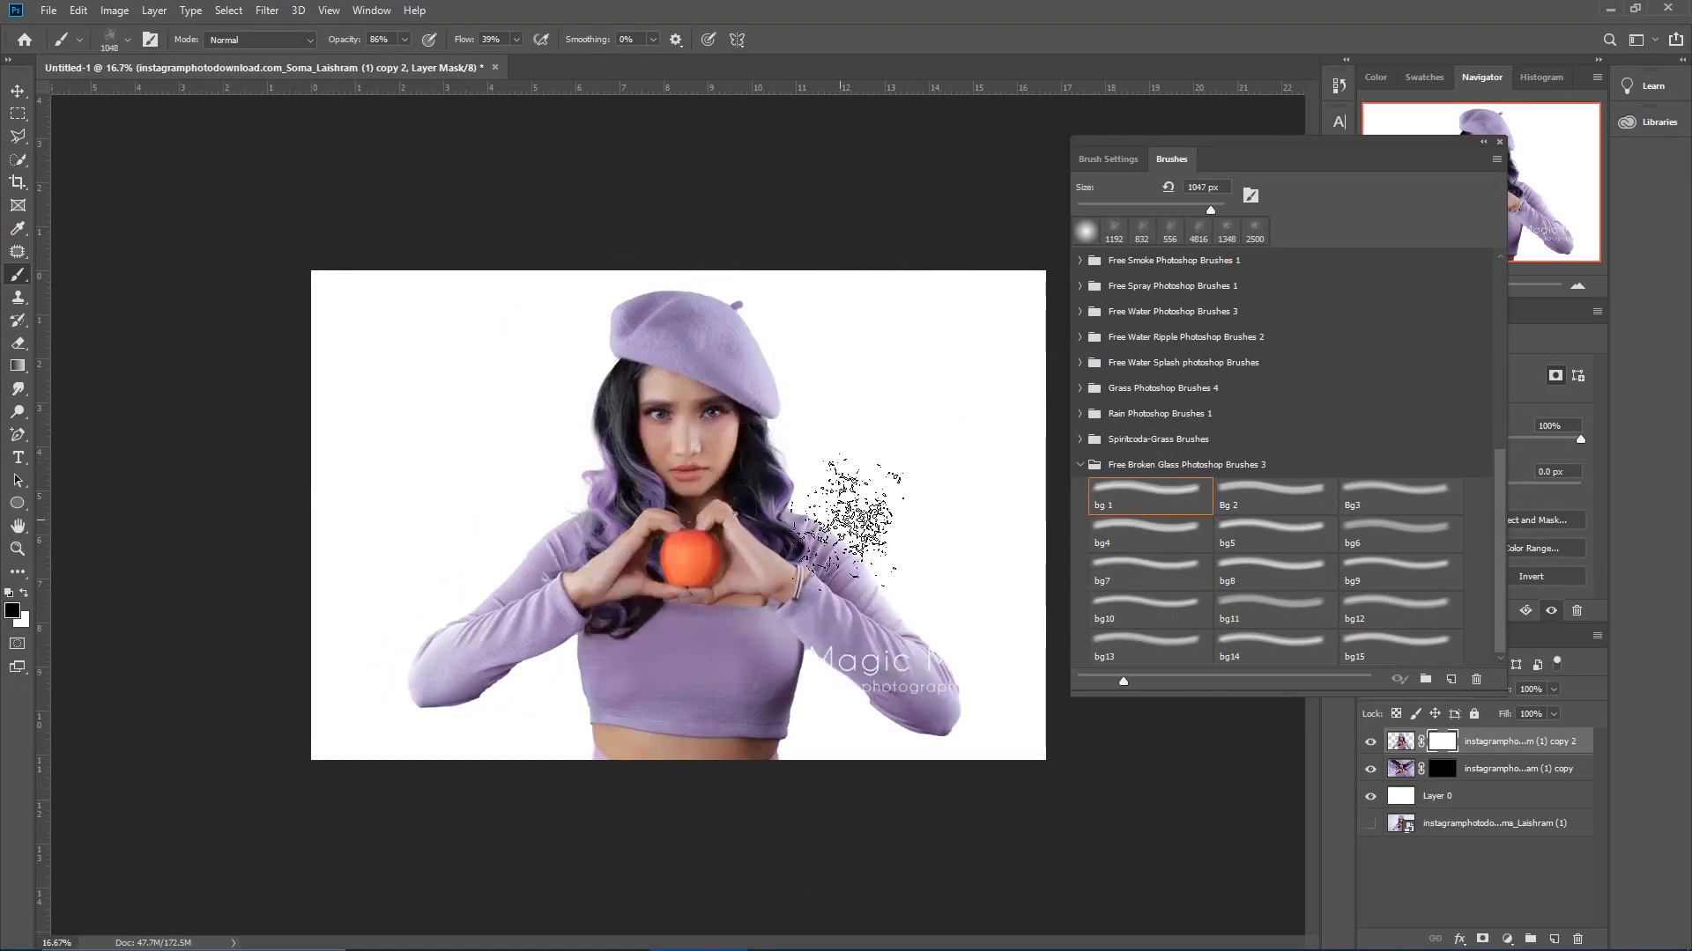
key("ctrl+plus")
left_click(966, 409)
Rotate the broken glass brush tip to 28° and stamp the upper copy's mask over the hair and beret
key("F5")
key("bracketright")
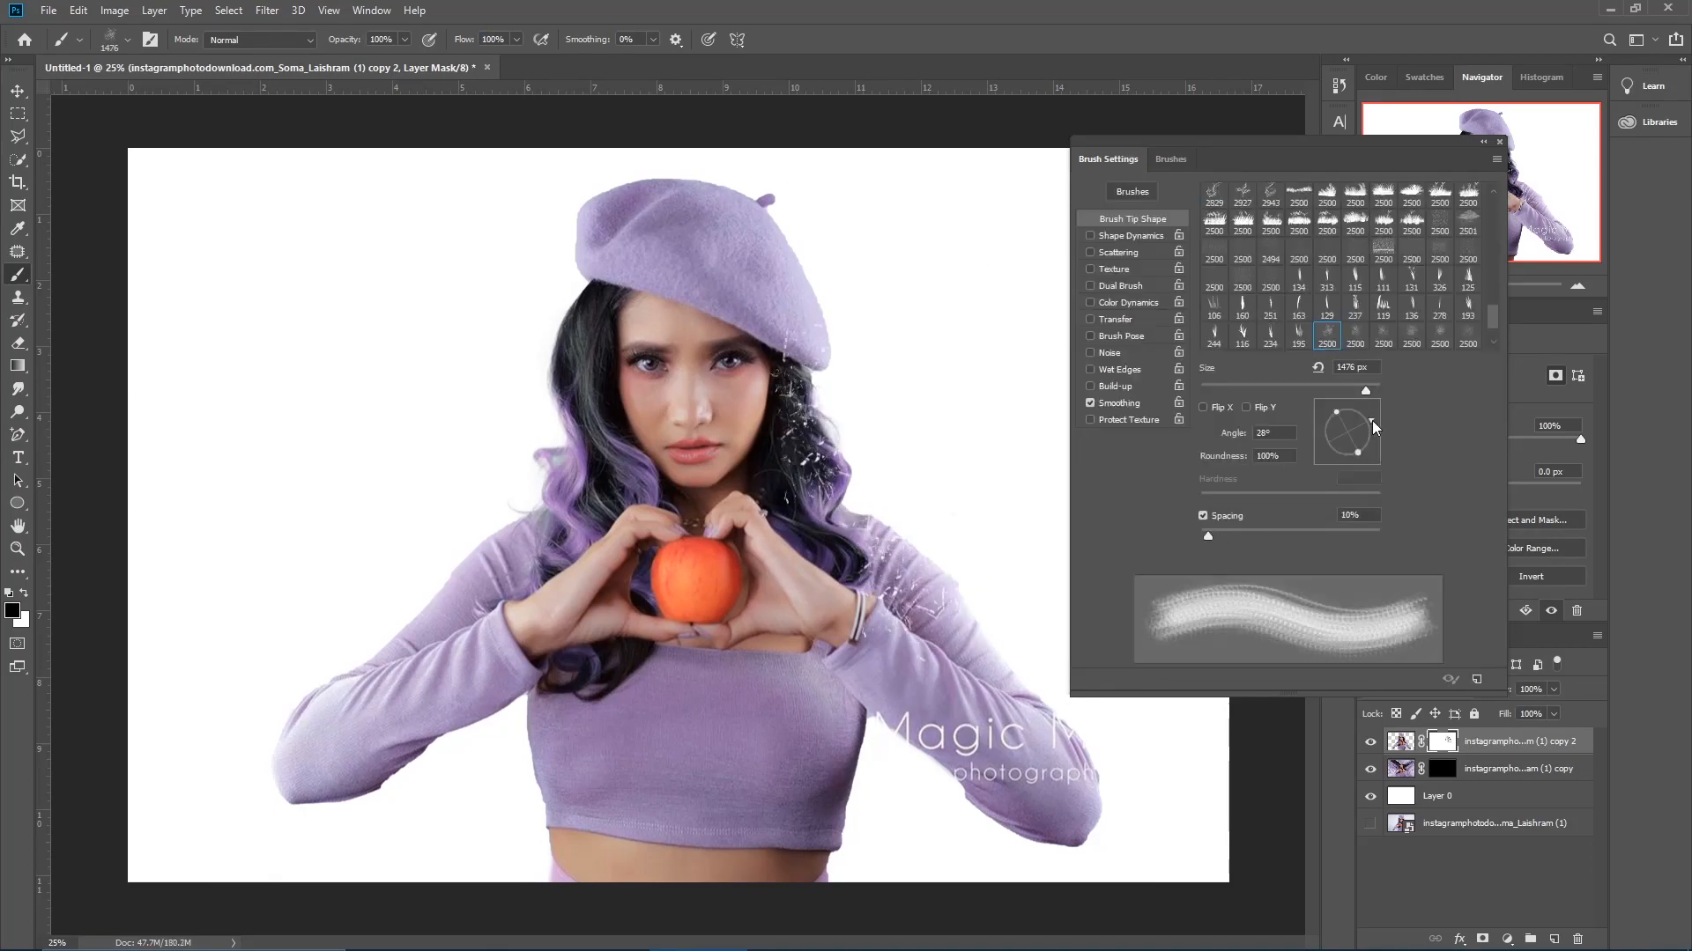
left_click(881, 423)
left_click(599, 221)
Mask glass-like specks out of the woman's sleeves and torso with the bg5 brush at 2500 px
left_click(1132, 191)
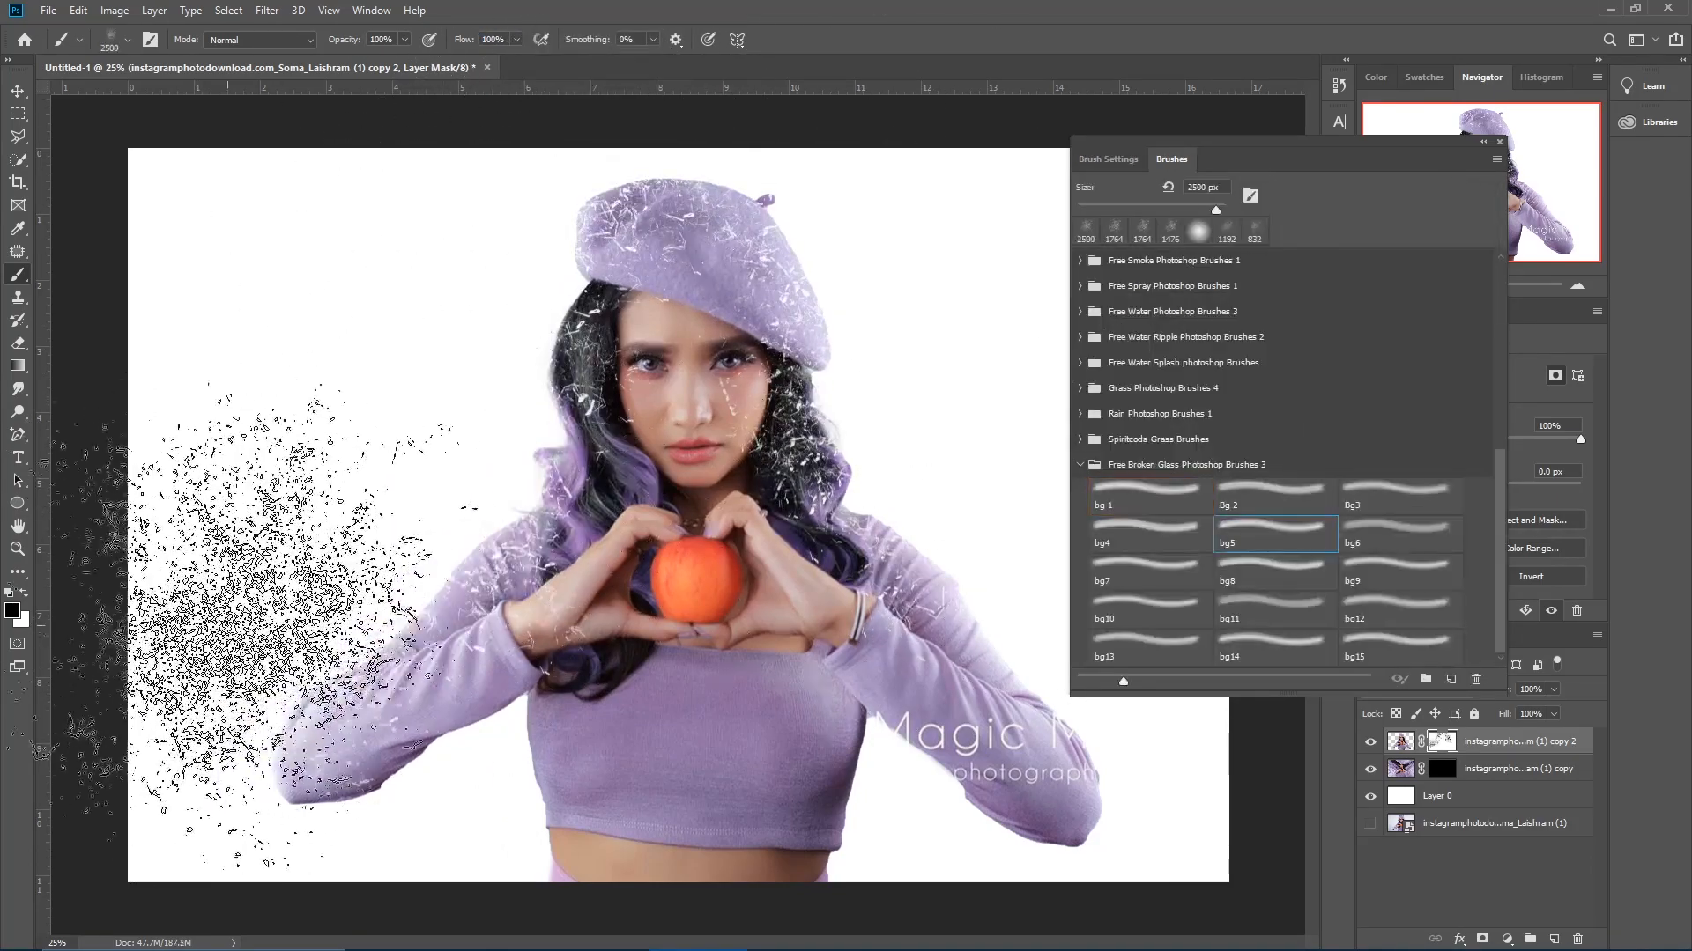
key("F5")
right_click(1168, 471)
key("Escape")
key("ctrl+minus")
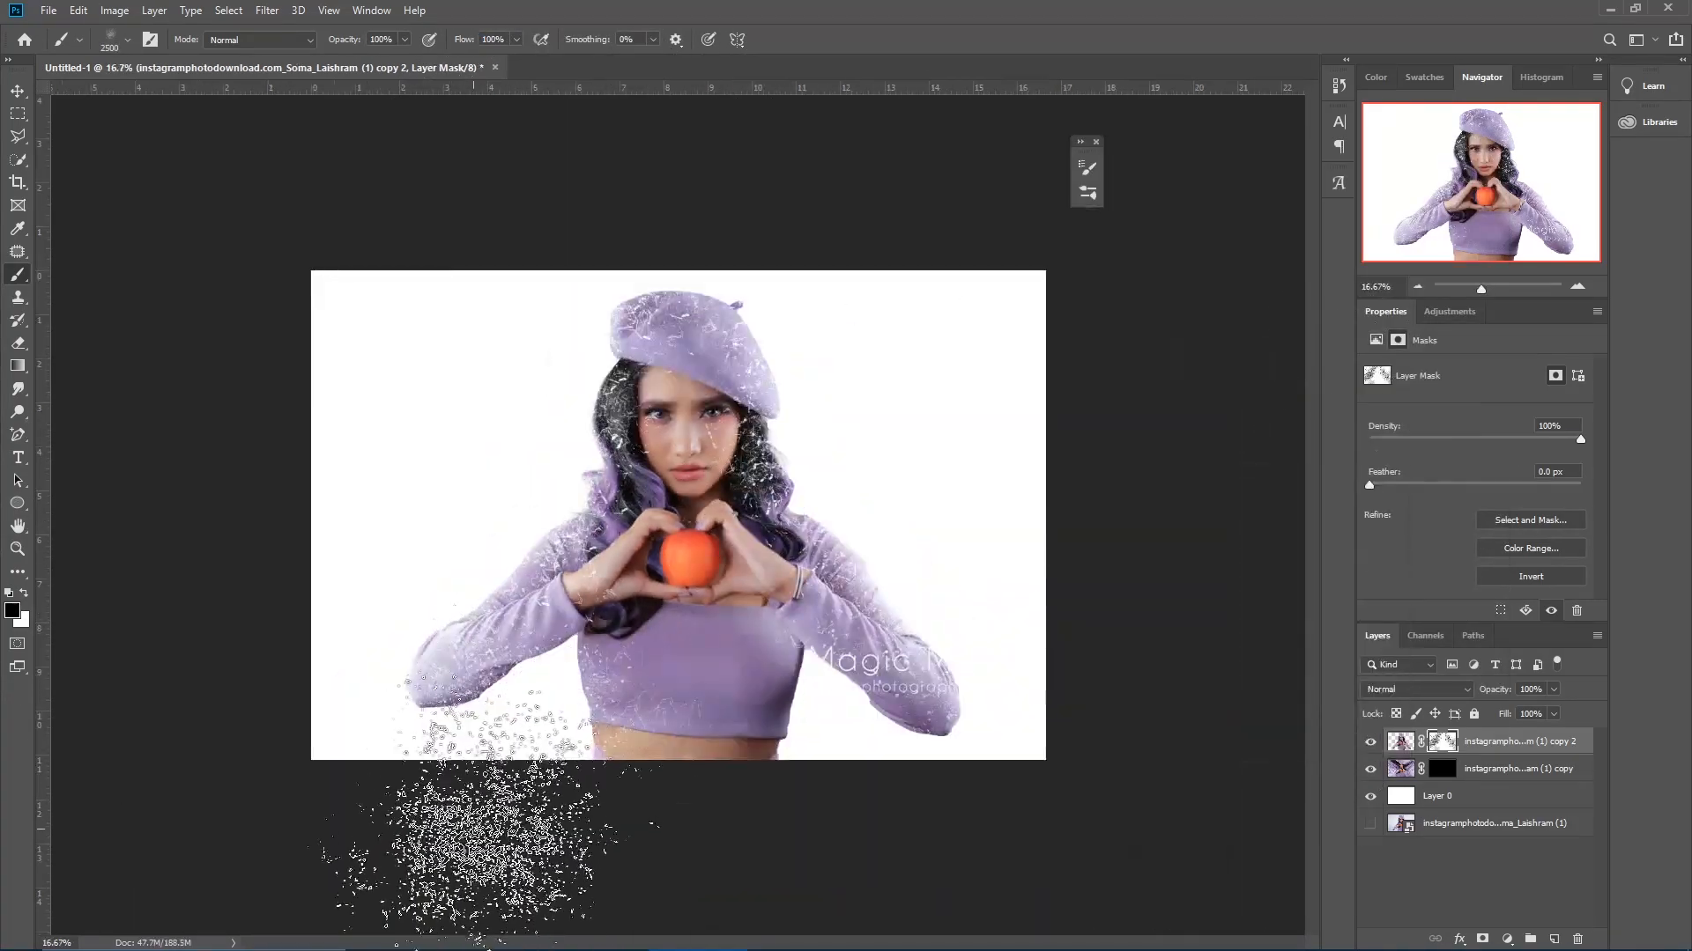
Choose the bg6 broken glass brush and reduce its size to 1744 px for masking the figure's edges
key("F5")
key("bracketleft")
key("bracketleft")
key("bracketleft")
key("bracketleft")
key("bracketleft")
key("bracketleft")
key("bracketleft")
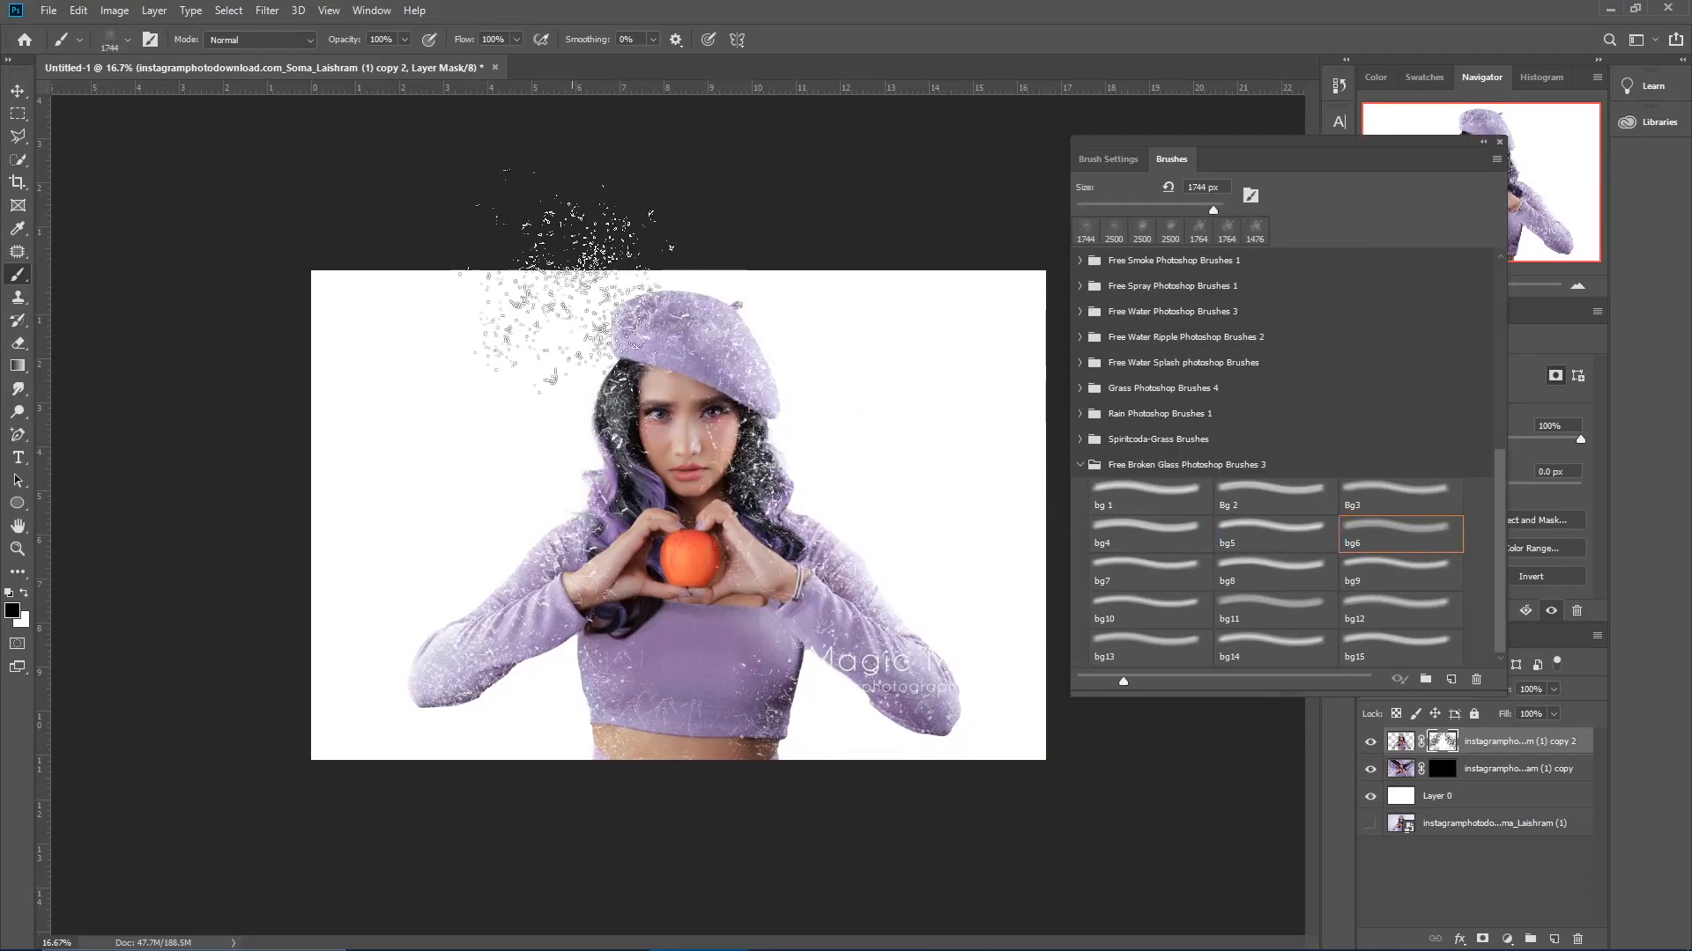
Break up the sleeve and beret edges on the upper copy's mask with the bg7 broken glass brush
right_click(851, 539)
left_click(890, 776)
right_click(472, 736, "alt")
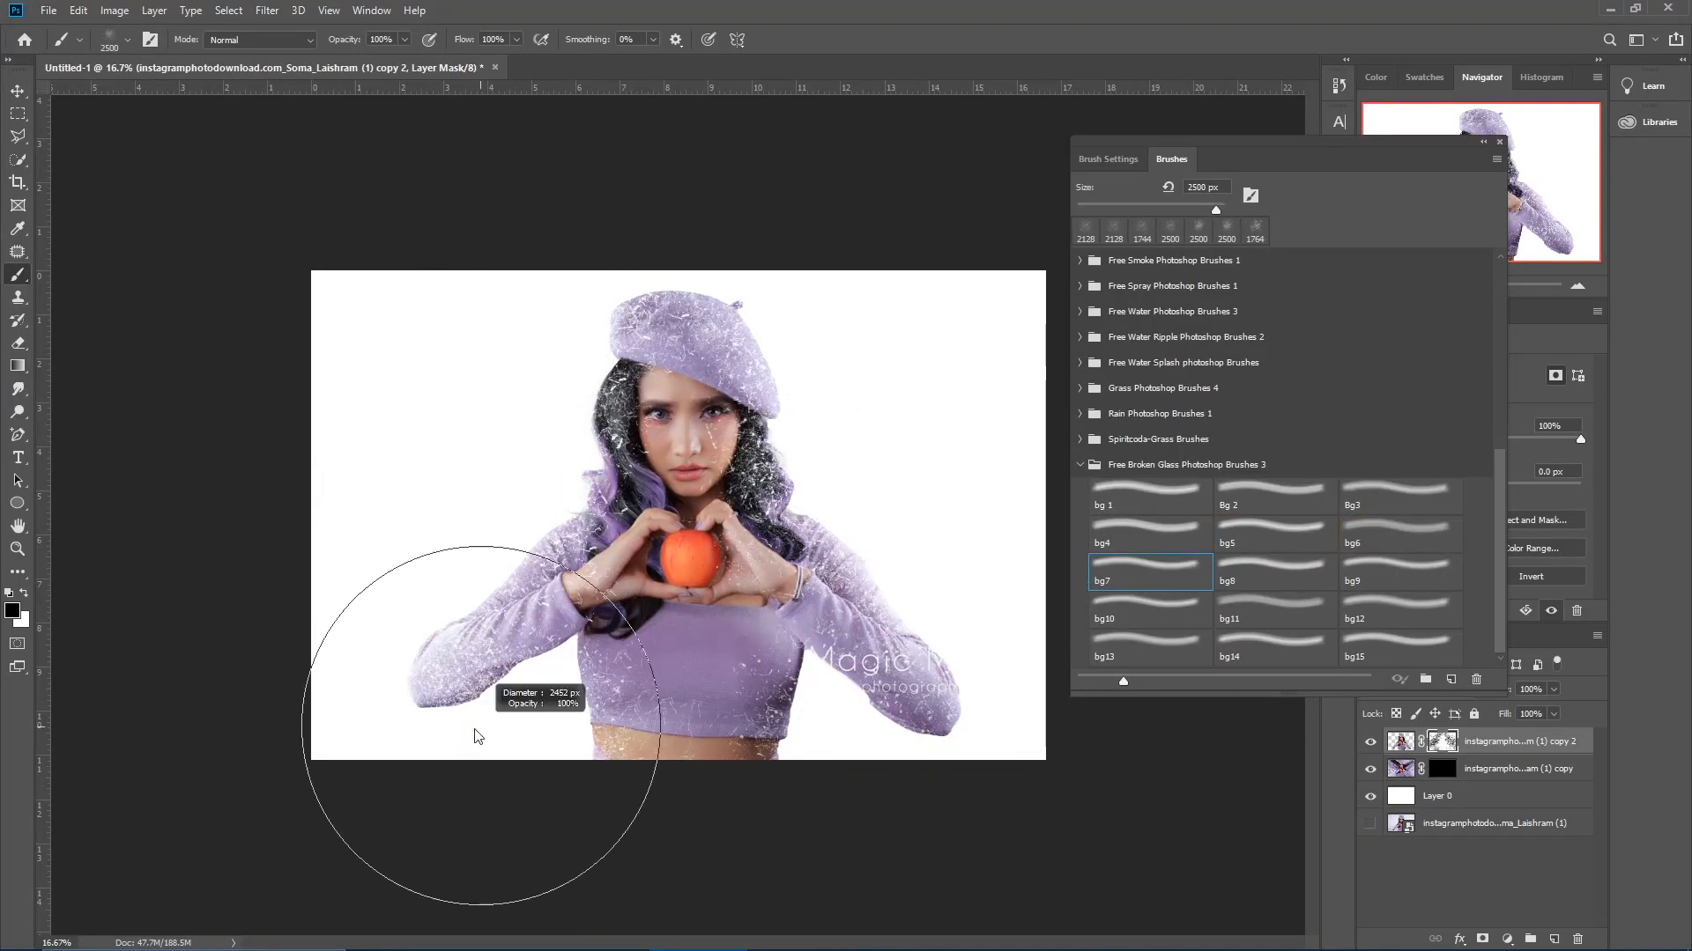
right_click(520, 358, "alt")
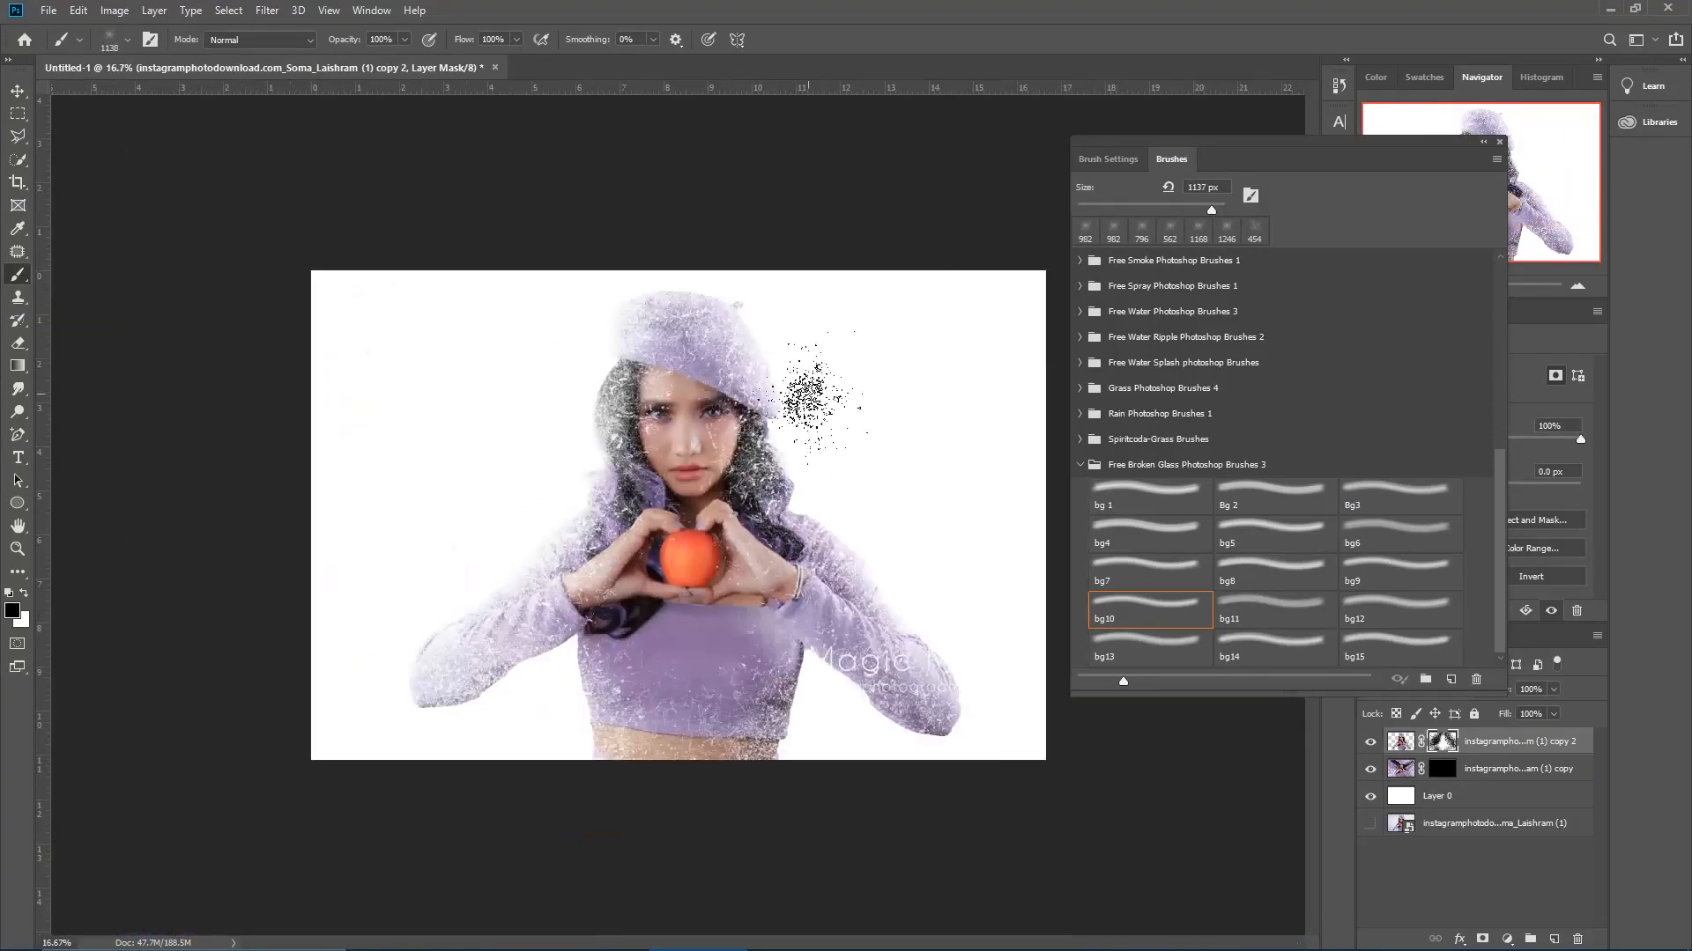
Erode the sleeves and body outline on the mask with the bg10 and bg12 broken glass brushes
right_click(954, 621)
key("Escape")
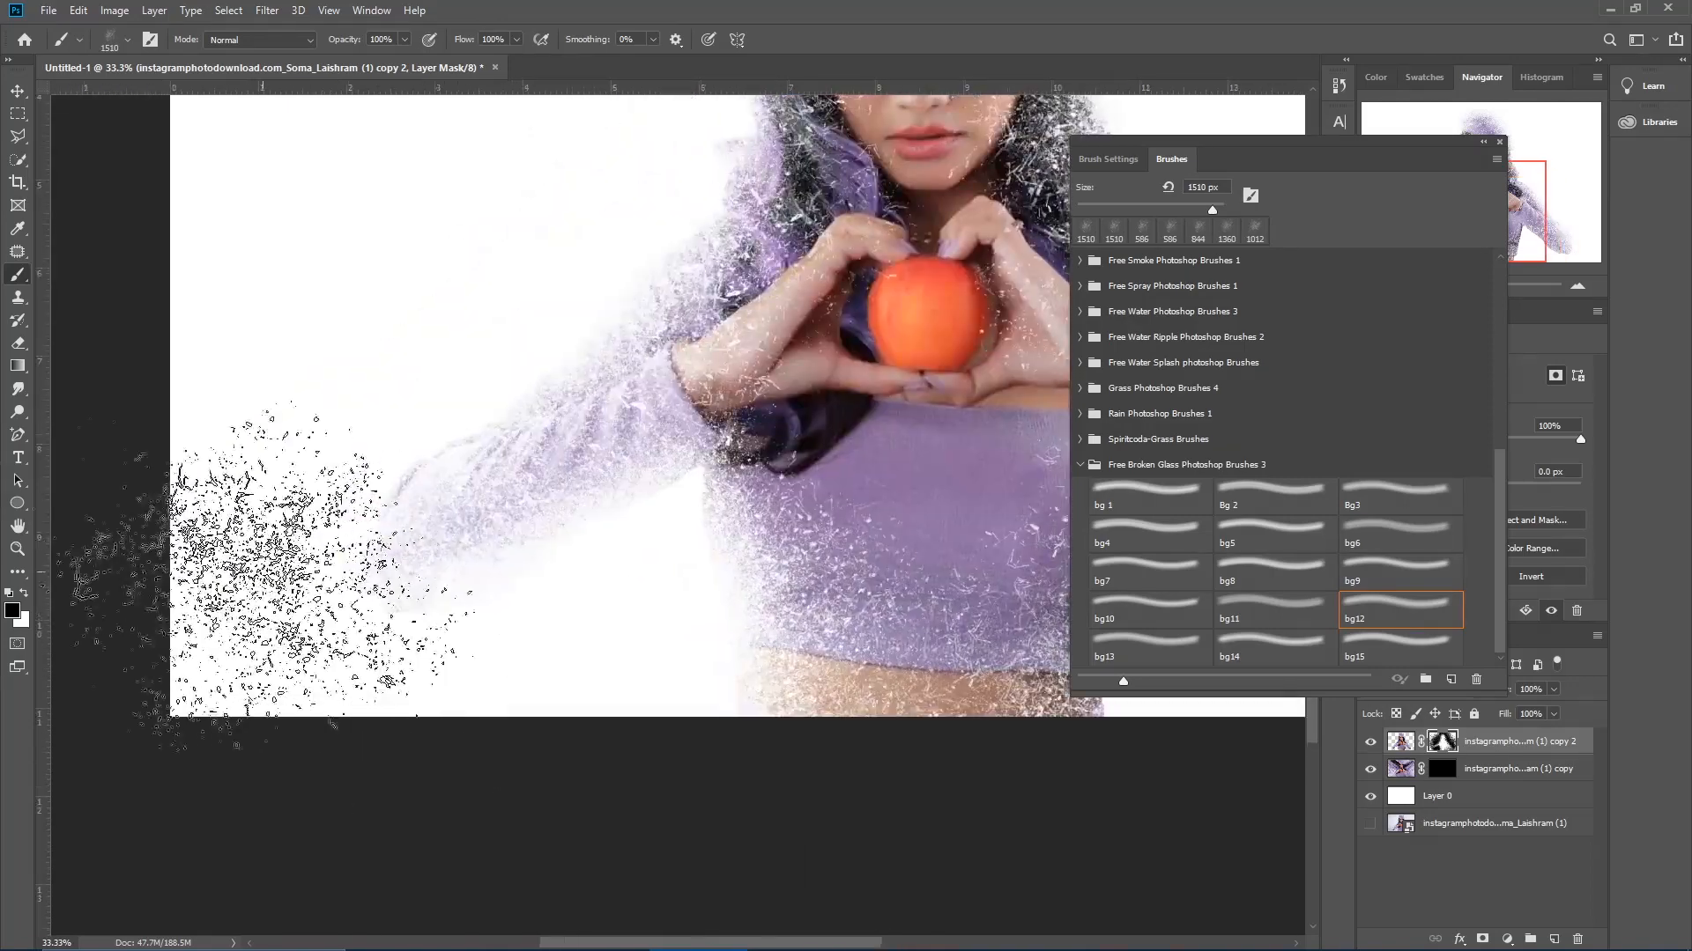
key("bracketleft")
key("bracketleft")
key("bracketleft")
key("bracketleft")
key("bracketleft")
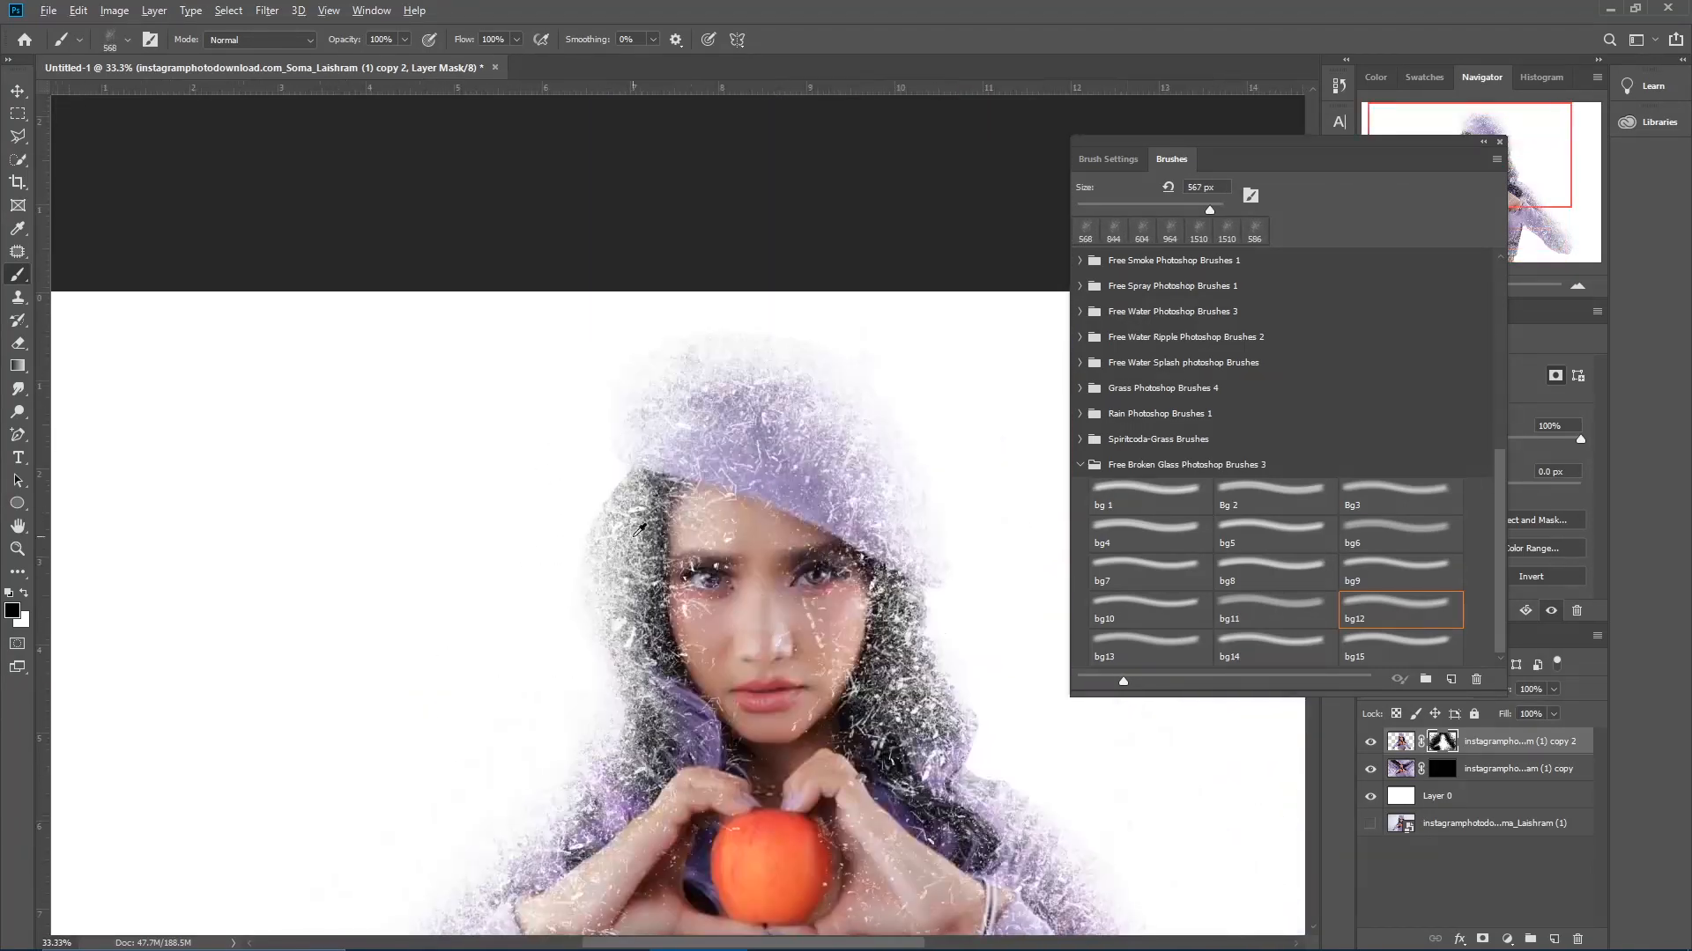
Dissolve the hair and shoulder edges on the mask with the bg12 brush at progressively smaller sizes
right_click(716, 551)
key("Return")
key("bracketleft")
key("bracketleft")
mouse_move(1140, 772)
left_mouse_down()
mouse_move(695, 857)
mouse_move(808, 667)
mouse_move(757, 429)
mouse_move(699, 414)
left_mouse_up()
key("bracketleft")
key("bracketleft")
left_click_drag(1012, 617, 896, 457)
Switch to the bg10 broken glass brush and scatter finer gaps along the woman's outline, varying the brush size
left_click(1150, 611)
right_click(780, 374)
key("Return")
key("bracketleft")
key("bracketleft")
key("bracketleft")
left_click_drag(788, 688, 784, 555)
key("bracketright")
key("bracketright")
left_click_drag(553, 493, 621, 429)
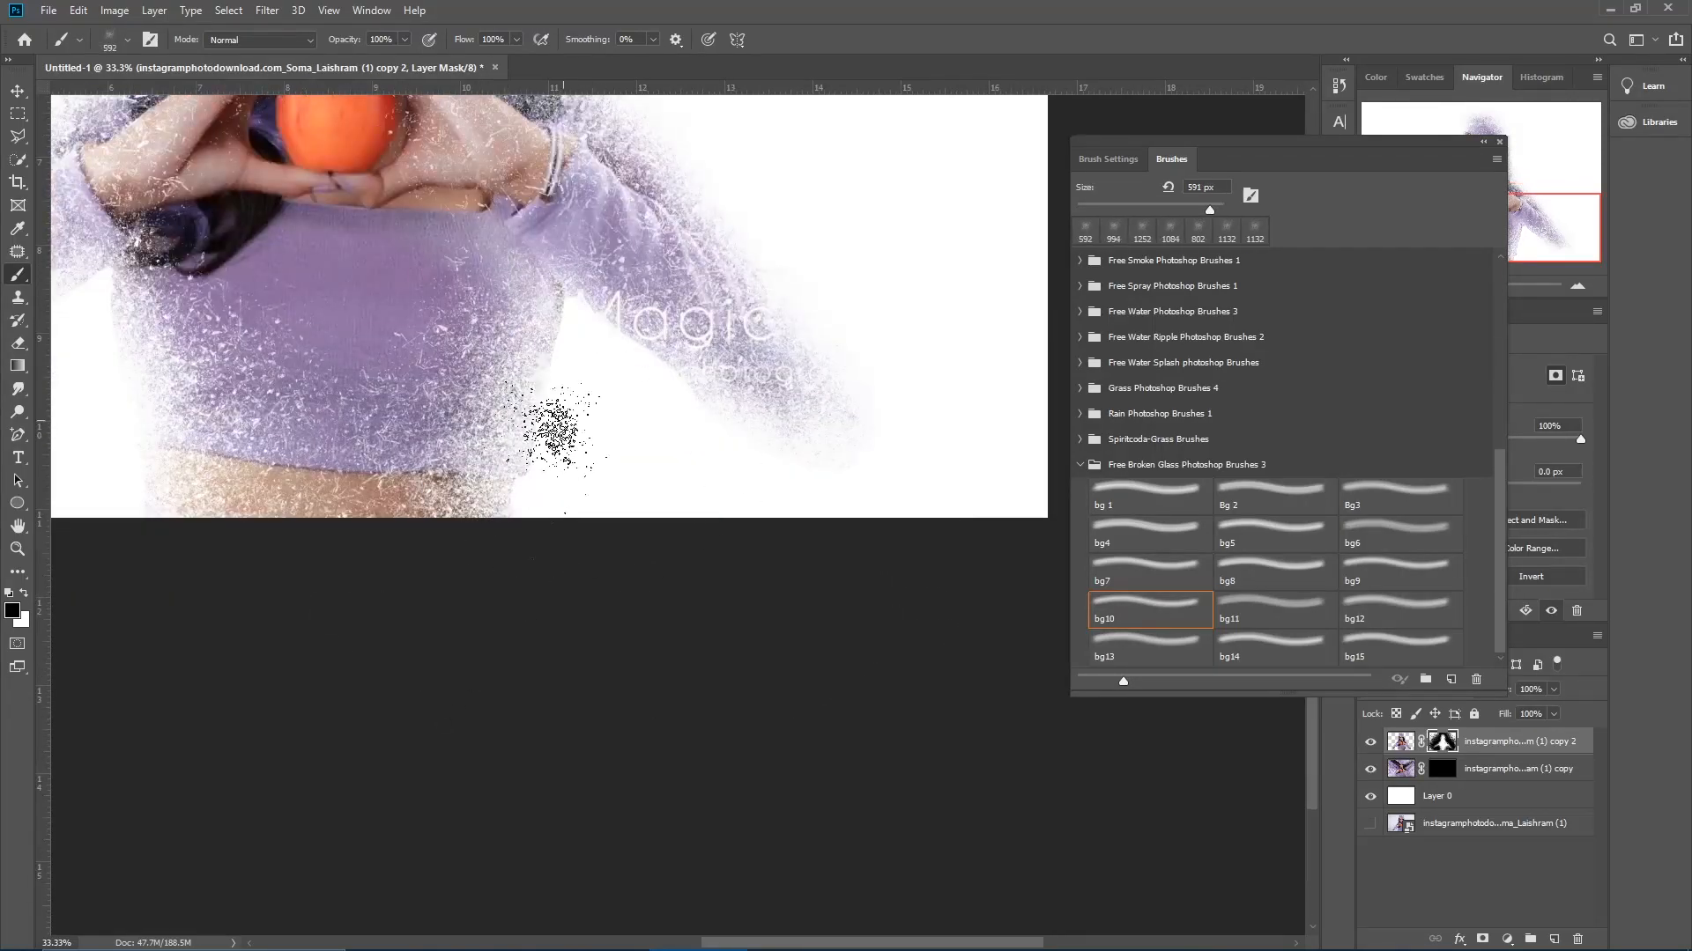
Erode the torso's side and the sleeve beside the watermark with the bg10 brush, starting at about 591 px
left_click(653, 396)
left_click_drag(691, 422, 663, 419)
left_click(537, 401)
left_click_drag(480, 390, 729, 387)
left_click_drag(742, 423, 732, 385)
key("ctrl+minus")
key("ctrl+minus")
Fade the outer sleeve and lower torso edges on the upper copy's mask with more broken glass stamps
left_click(869, 677)
left_click(539, 715)
left_click_drag(372, 467, 440, 467)
left_click(440, 467)
left_click_drag(264, 432, 407, 432)
left_click(340, 432)
Target the liquified copy's black mask and reveal fragments around the woman's head with large broken glass stamps in white
double_click(1392, 622)
left_click(1442, 768)
key("x")
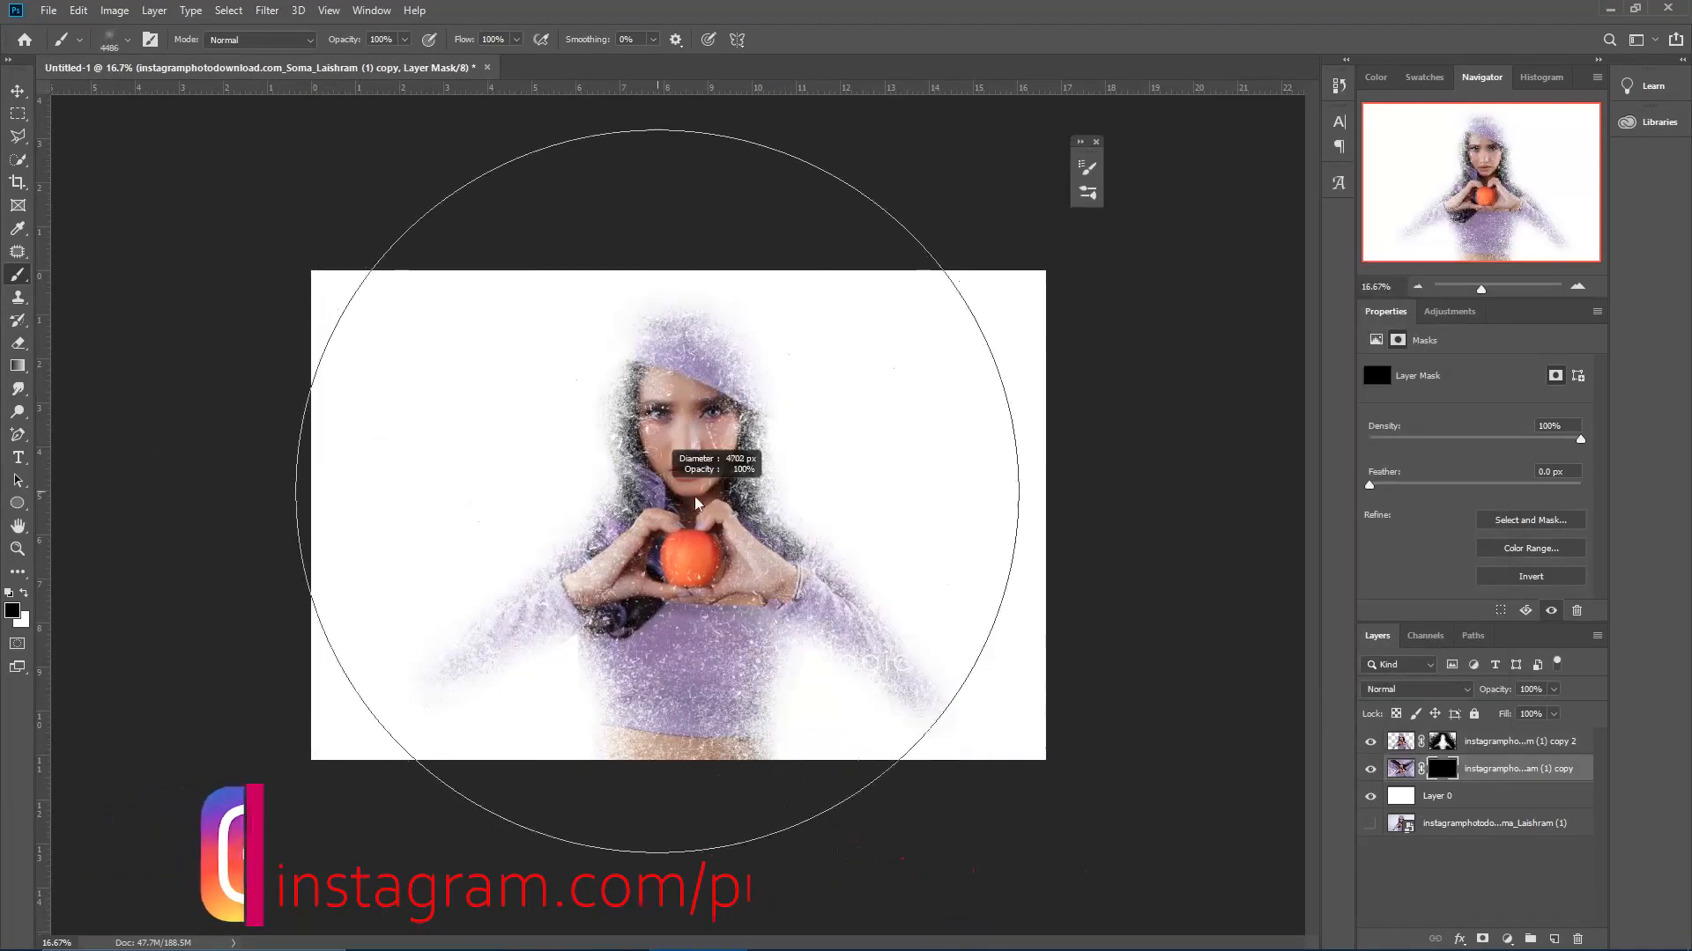
left_click(677, 476)
key("period")
key("period")
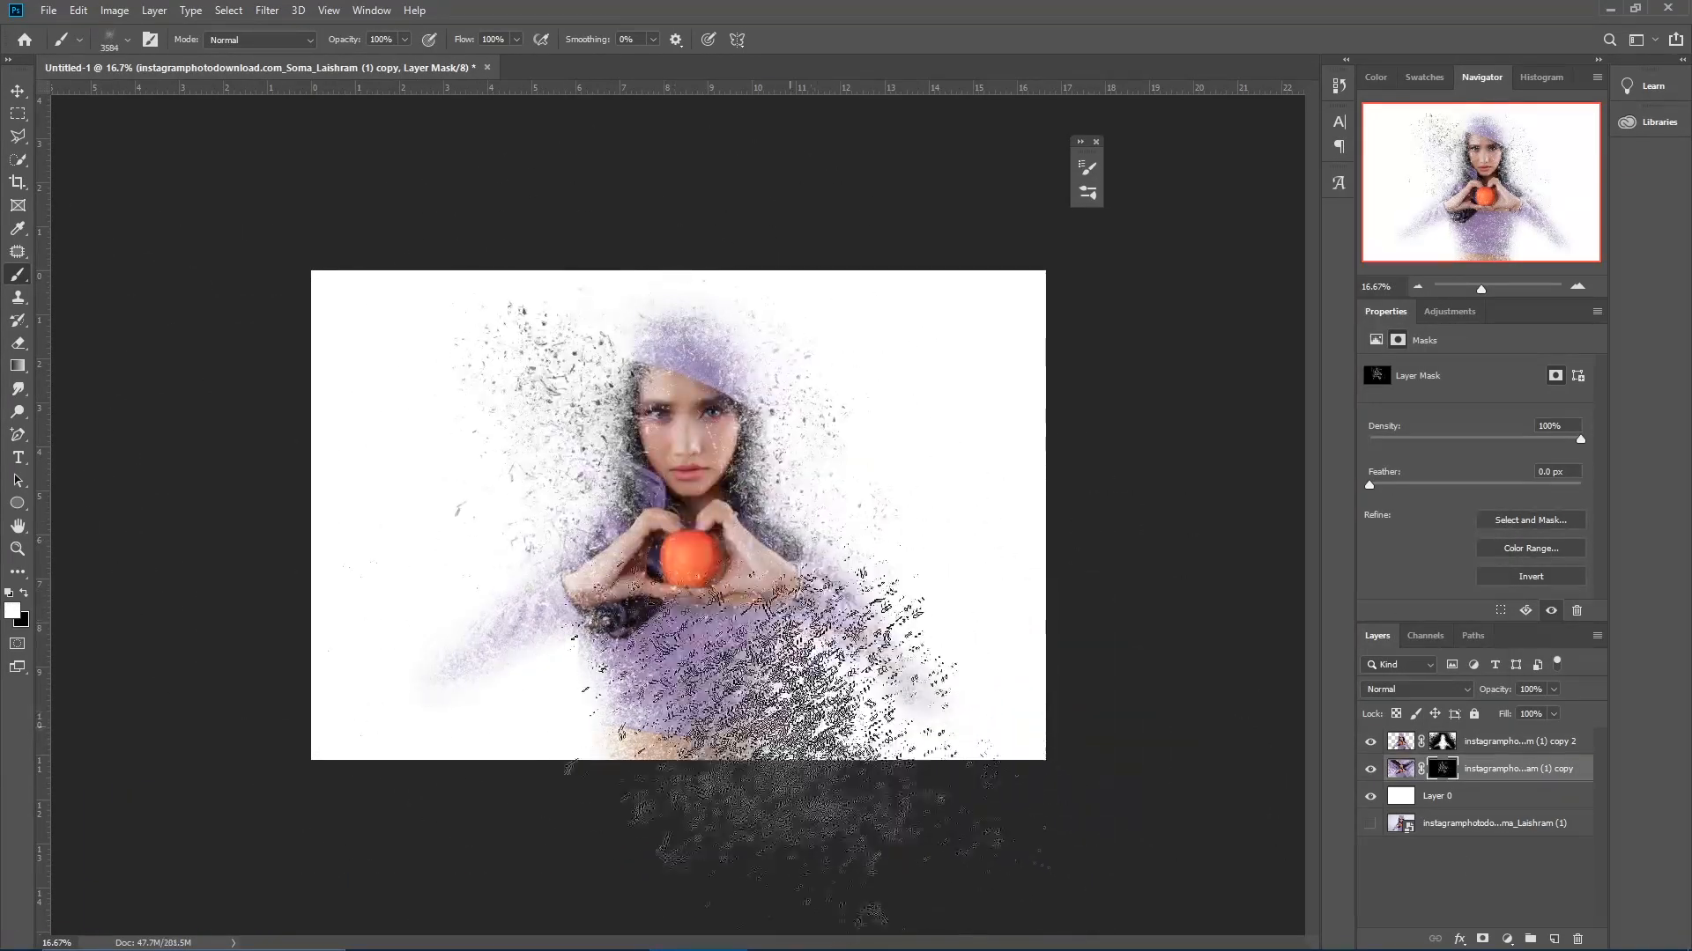
Reveal liquified fragments around the torso and both arms by stamping further broken glass brushes in white
left_click(520, 697)
key("period")
key("period")
left_click(790, 651)
left_click(1086, 168)
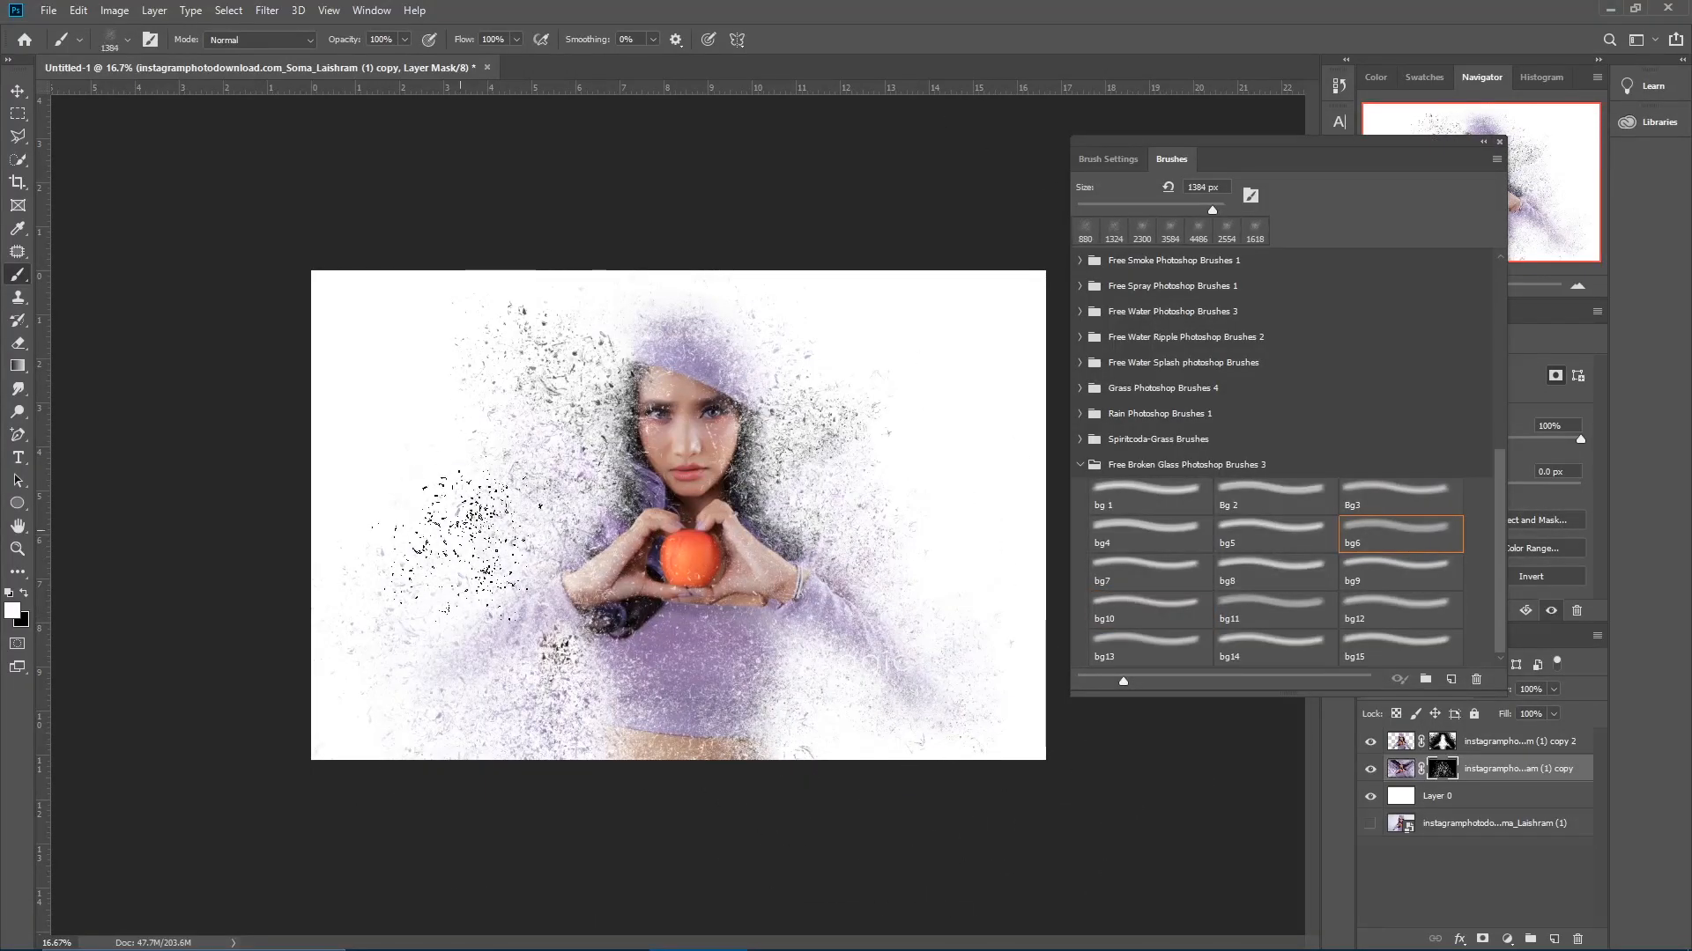
Switch to the bg9 brush, shrink it from 2500 px and reveal white-stamped fragments beside the woman's hair and shoulder
key("period")
key("period")
key("period")
key("x")
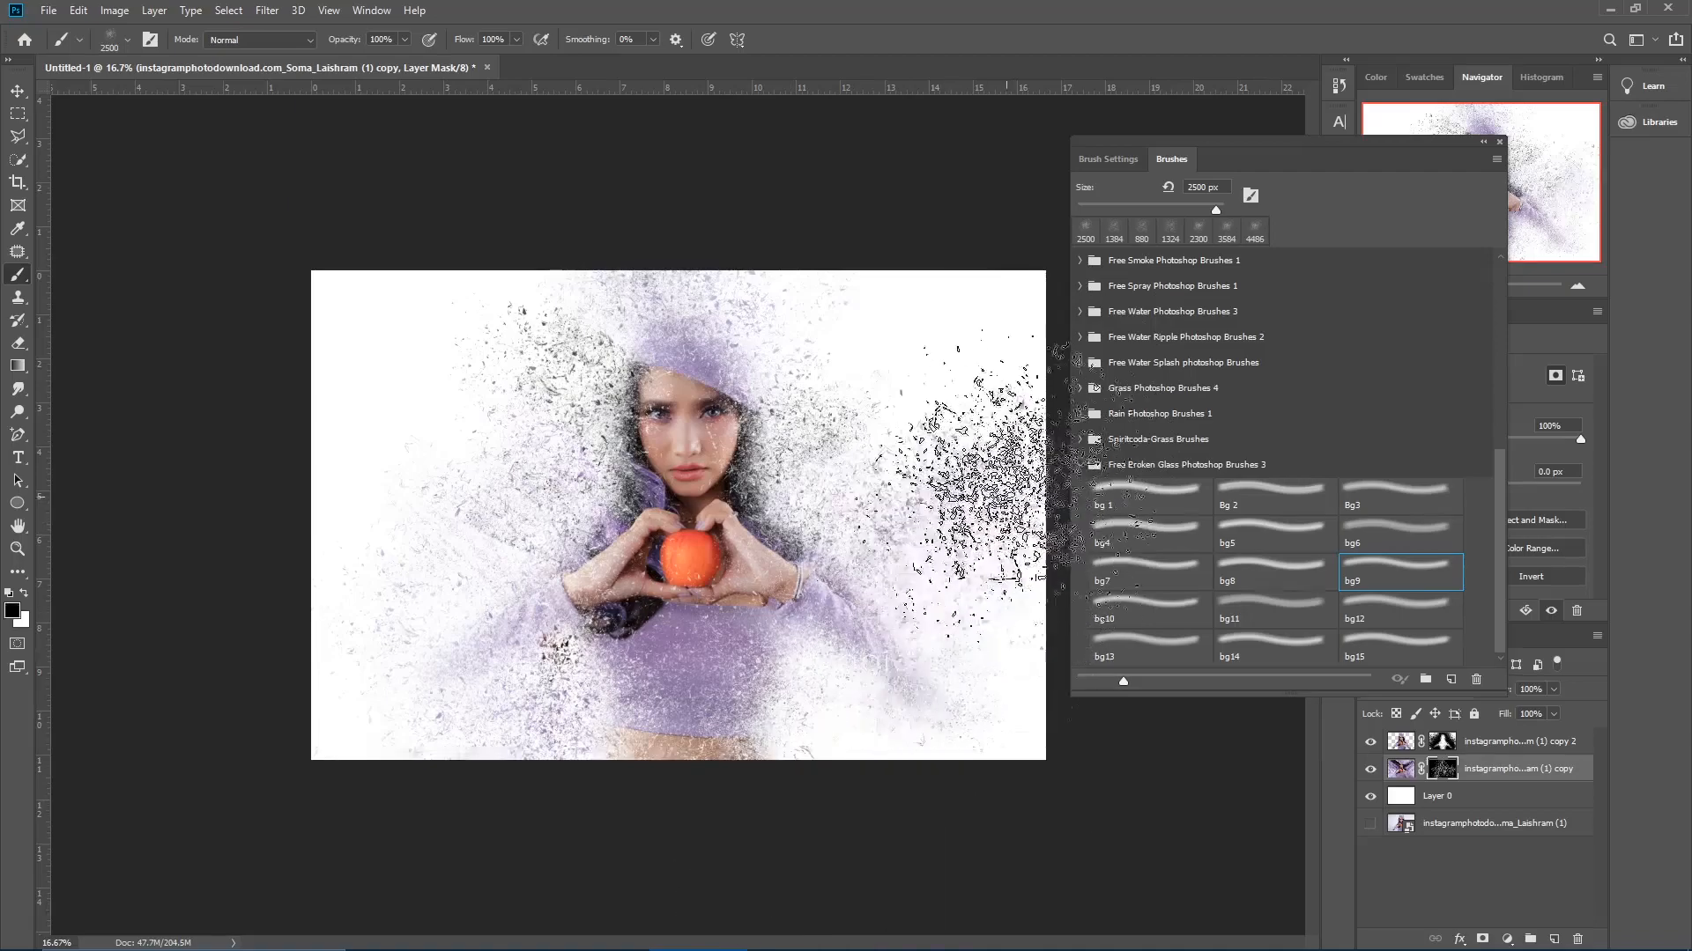
key("bracketleft")
key("bracketleft")
key("bracketleft")
key("bracketleft")
key("bracketleft")
key("bracketleft")
key("bracketleft")
key("bracketleft")
key("bracketleft")
key("bracketleft")
key("x")
left_click_drag(830, 480, 820, 480)
left_click(848, 520)
left_click(864, 550)
Add more liquified fragments on both sides of the woman with the bg13 broken glass brush at varied sizes
left_click(422, 418)
left_click(856, 529)
left_click_drag(898, 661, 857, 653)
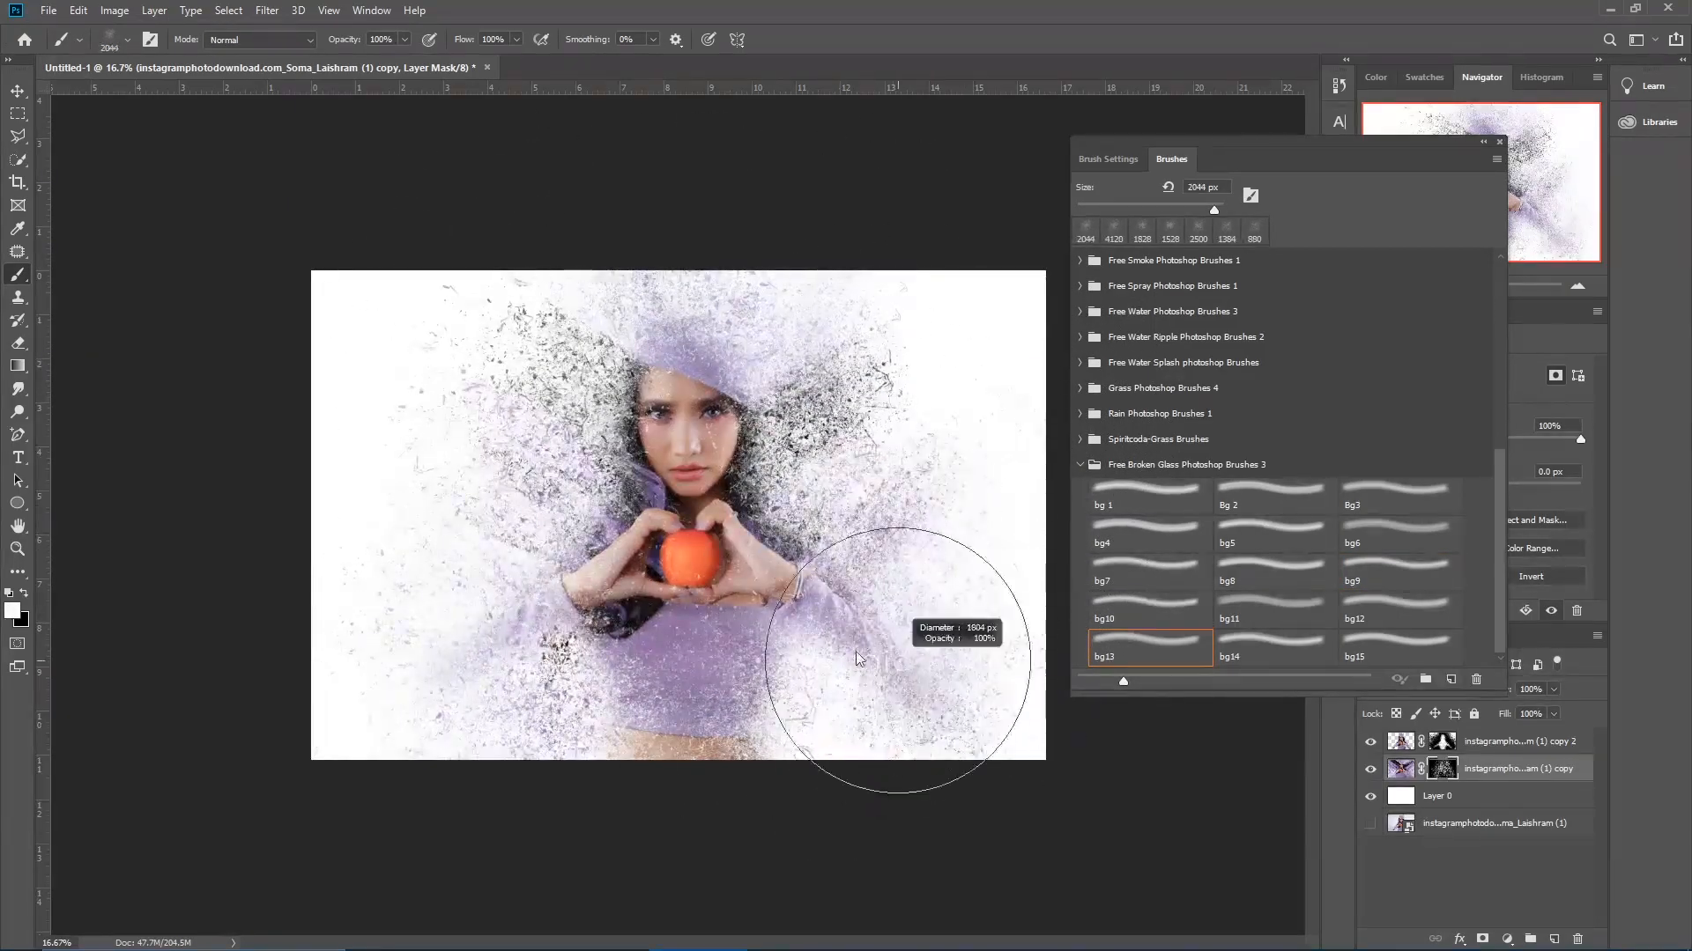
key("ctrl+plus")
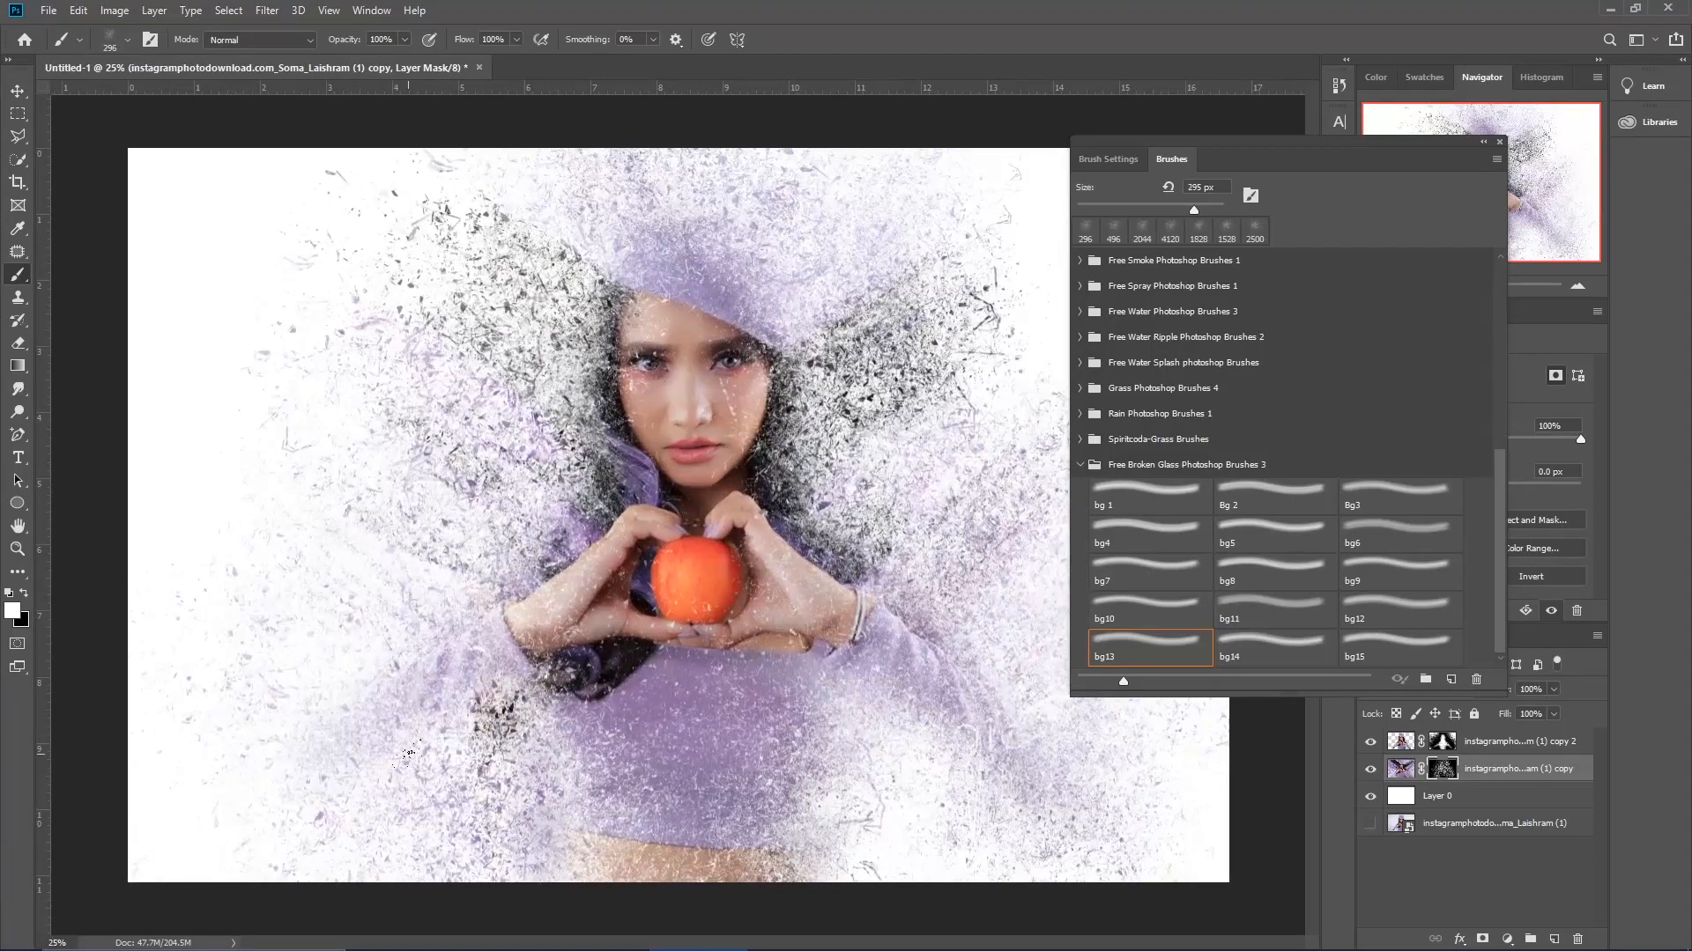
left_click(411, 546)
left_click(891, 638)
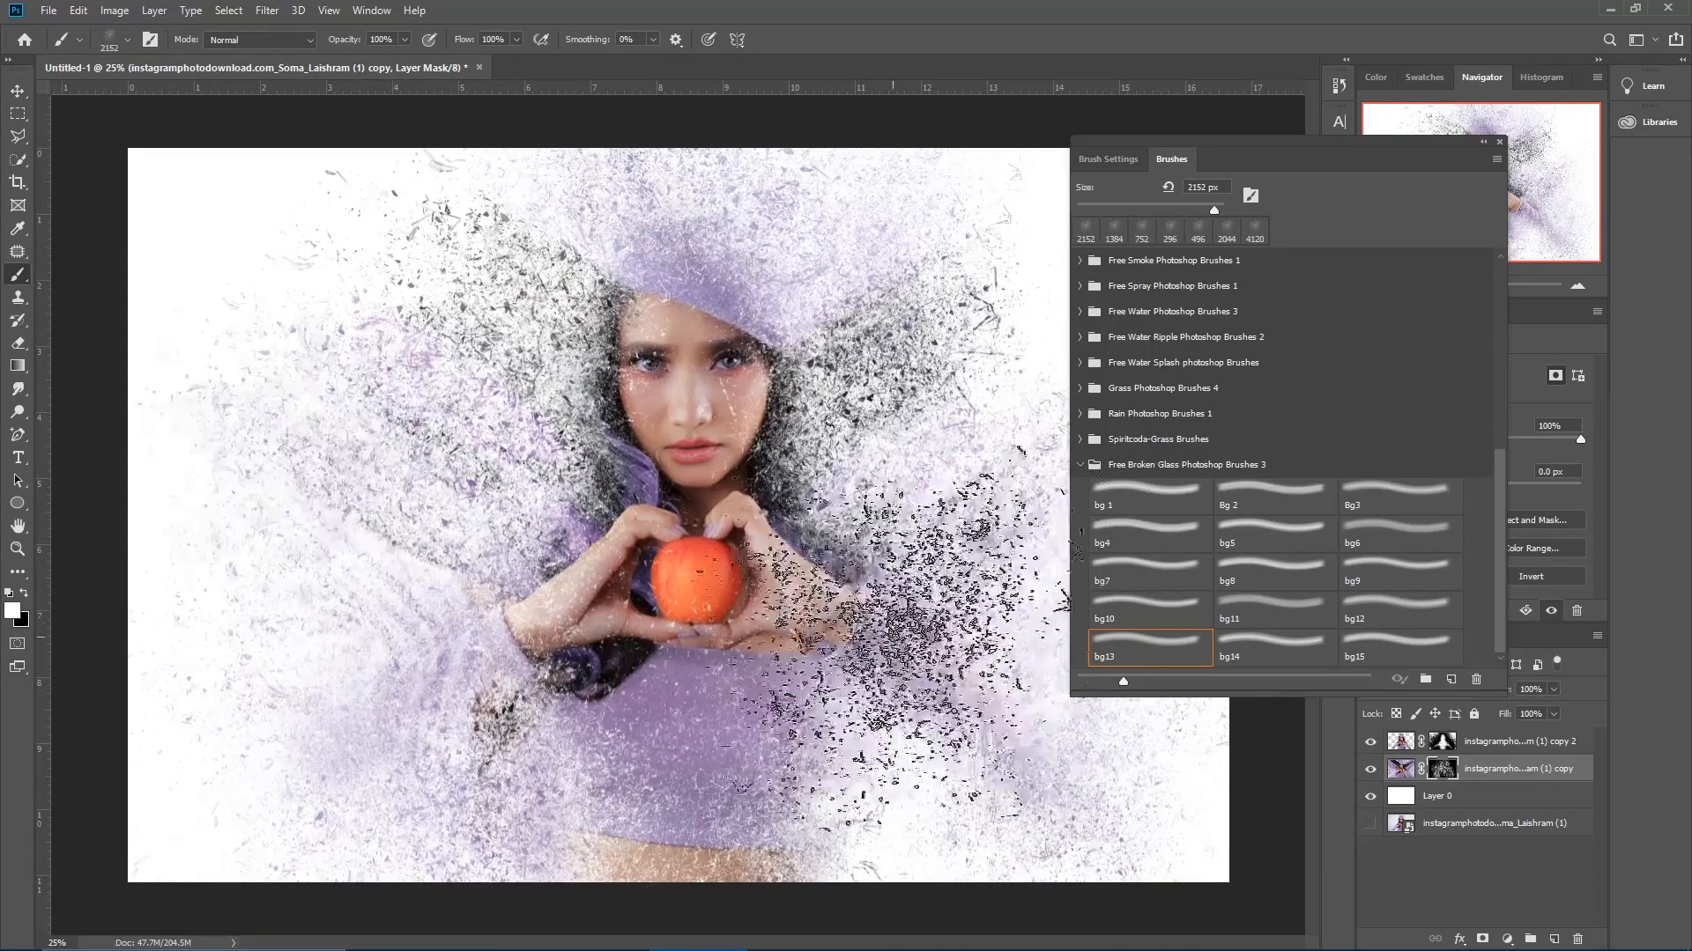
Target the liquified copy's image and blend its colours with the Mixer Brush using the bg13 tip
key("ctrl+minus")
left_click(1400, 769)
key("shift+b")
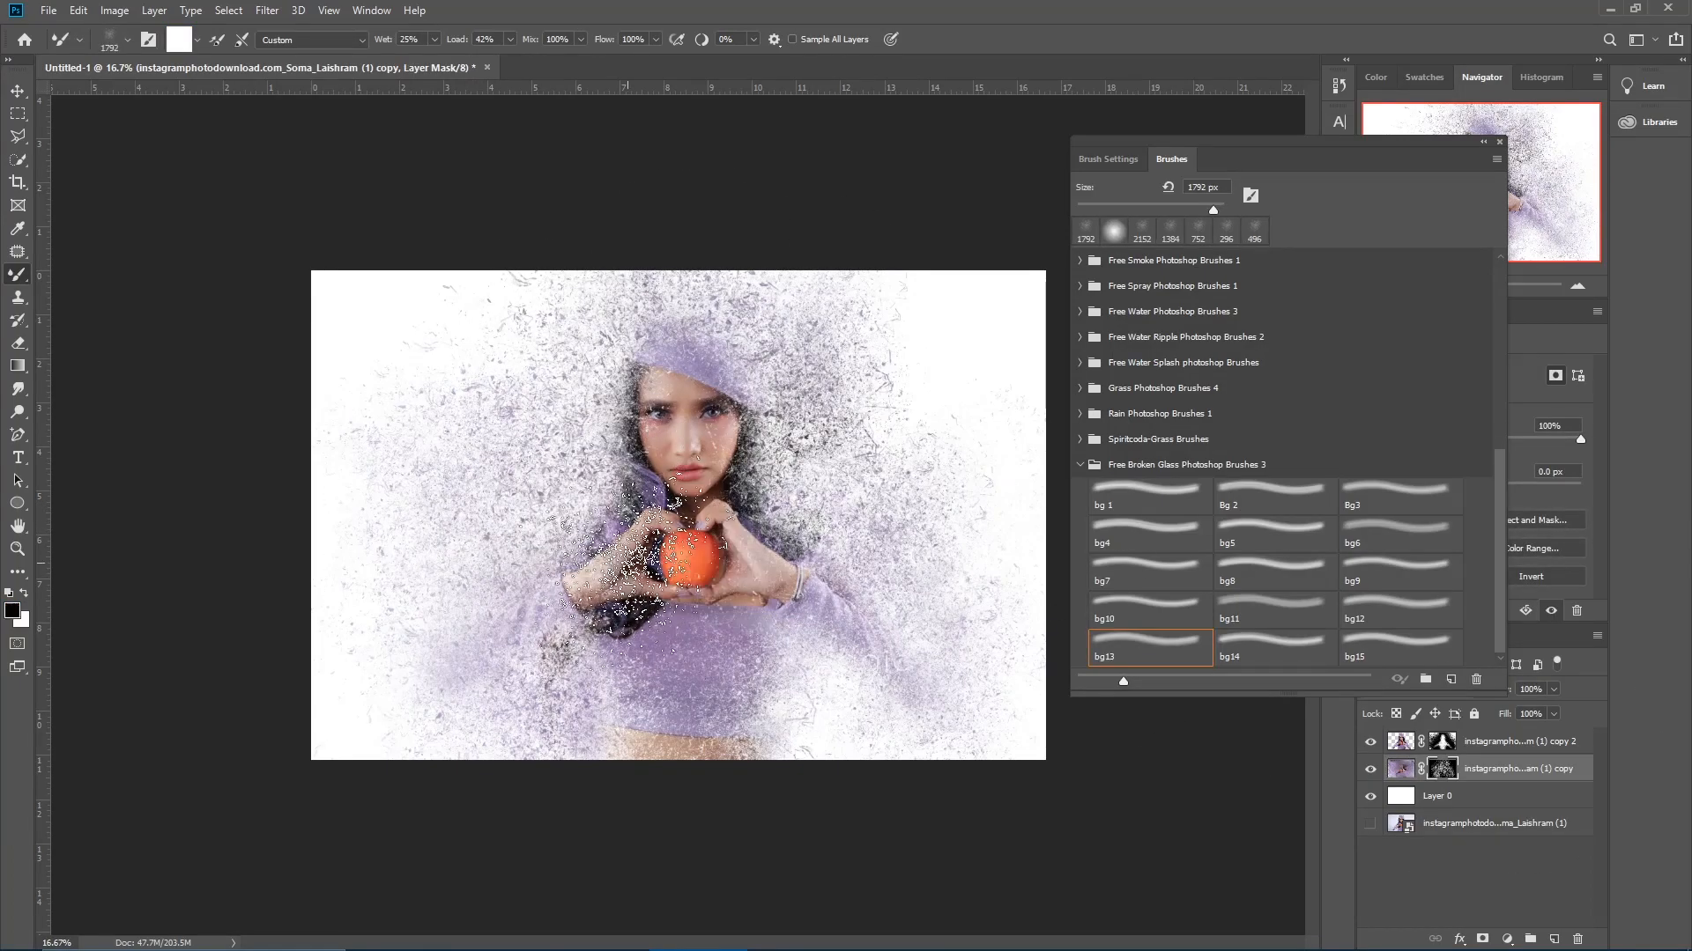
scroll(626, 563, "up", 3)
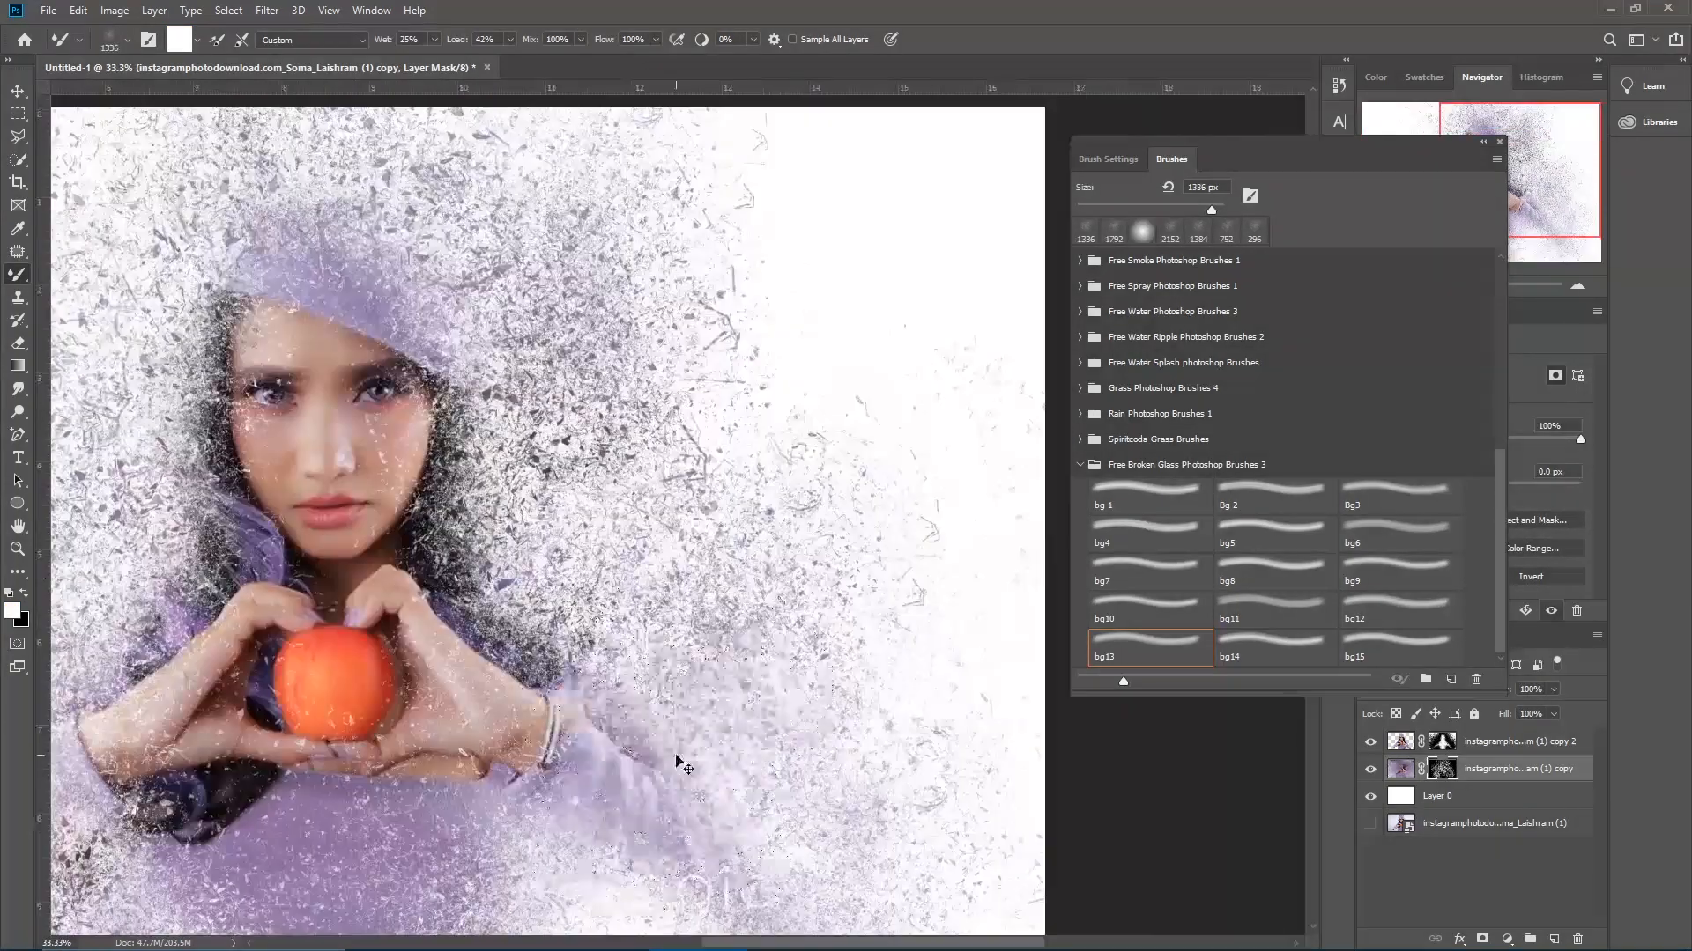
left_click(1483, 150)
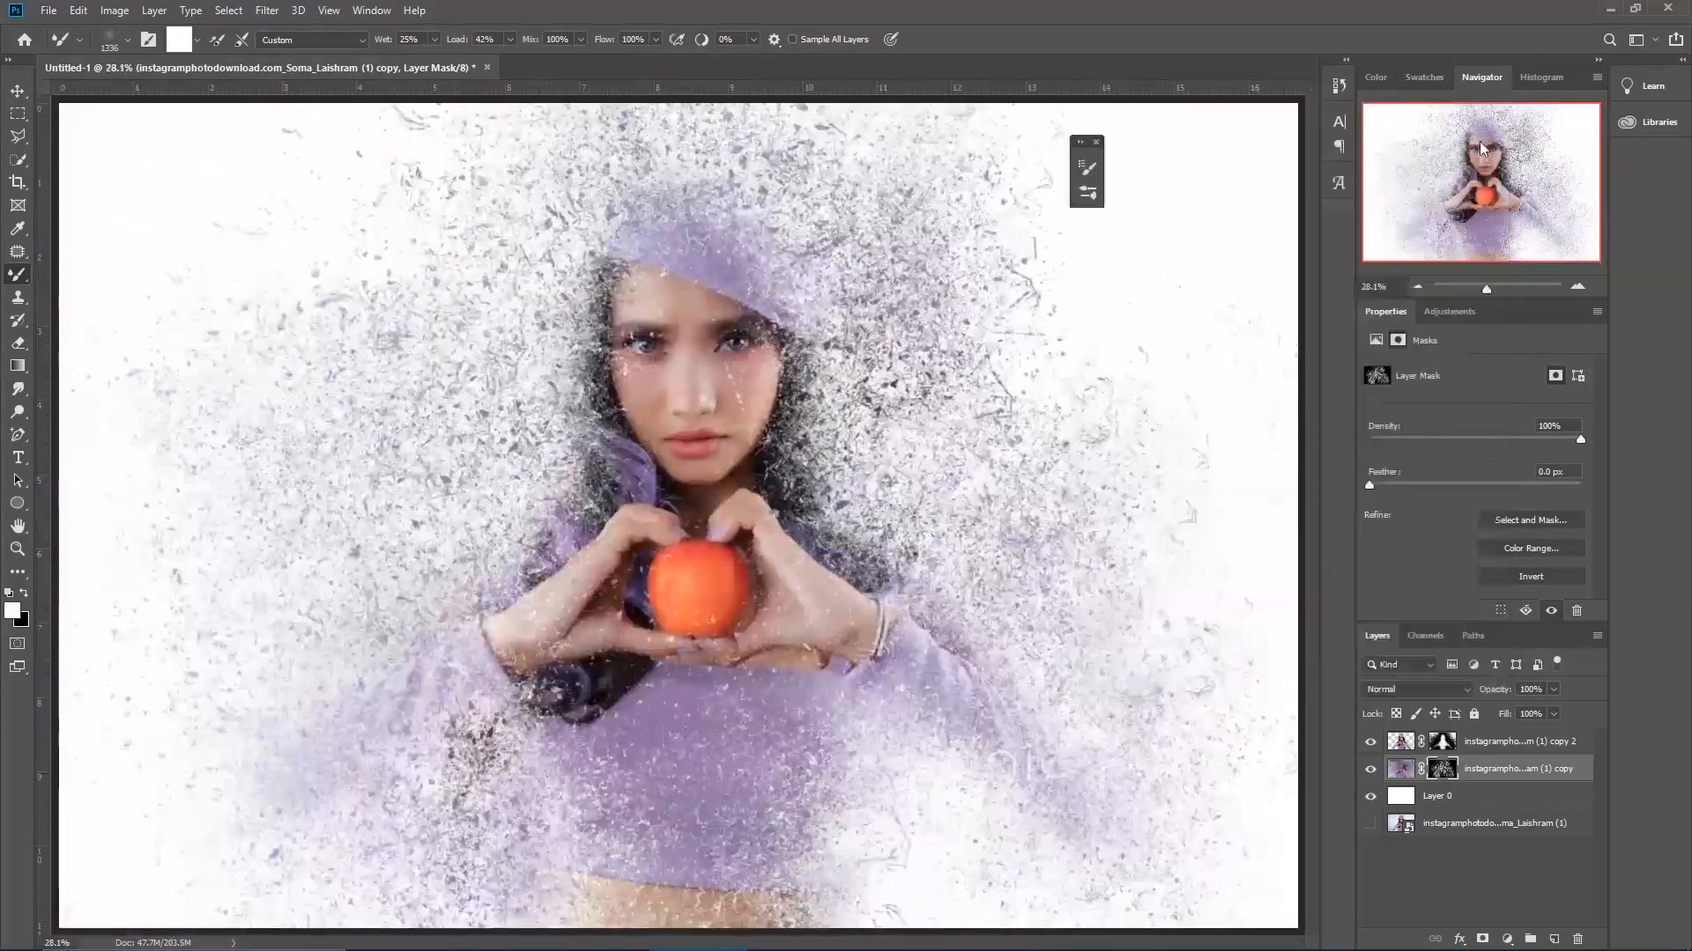
Return to the regular Brush tool with the bg5 broken glass tip and enlarge it to 2332 px on the liquified copy's mask
scroll(1097, 154, "down", 1)
left_click(88, 275)
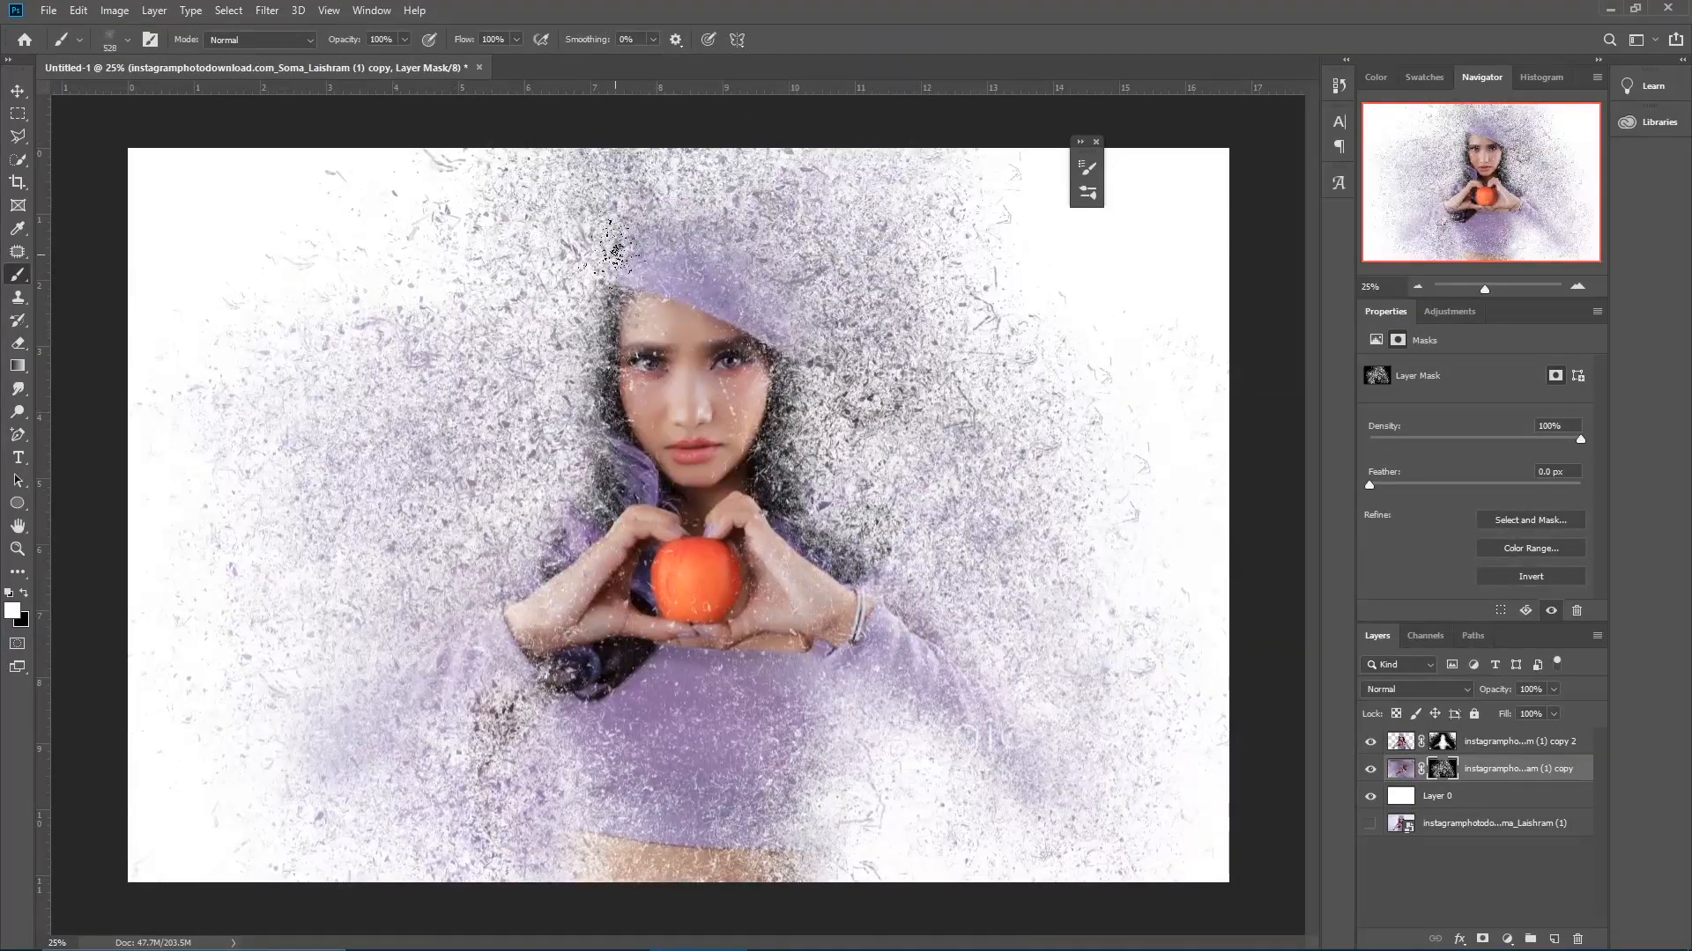
left_click(1086, 192)
left_click(1275, 533)
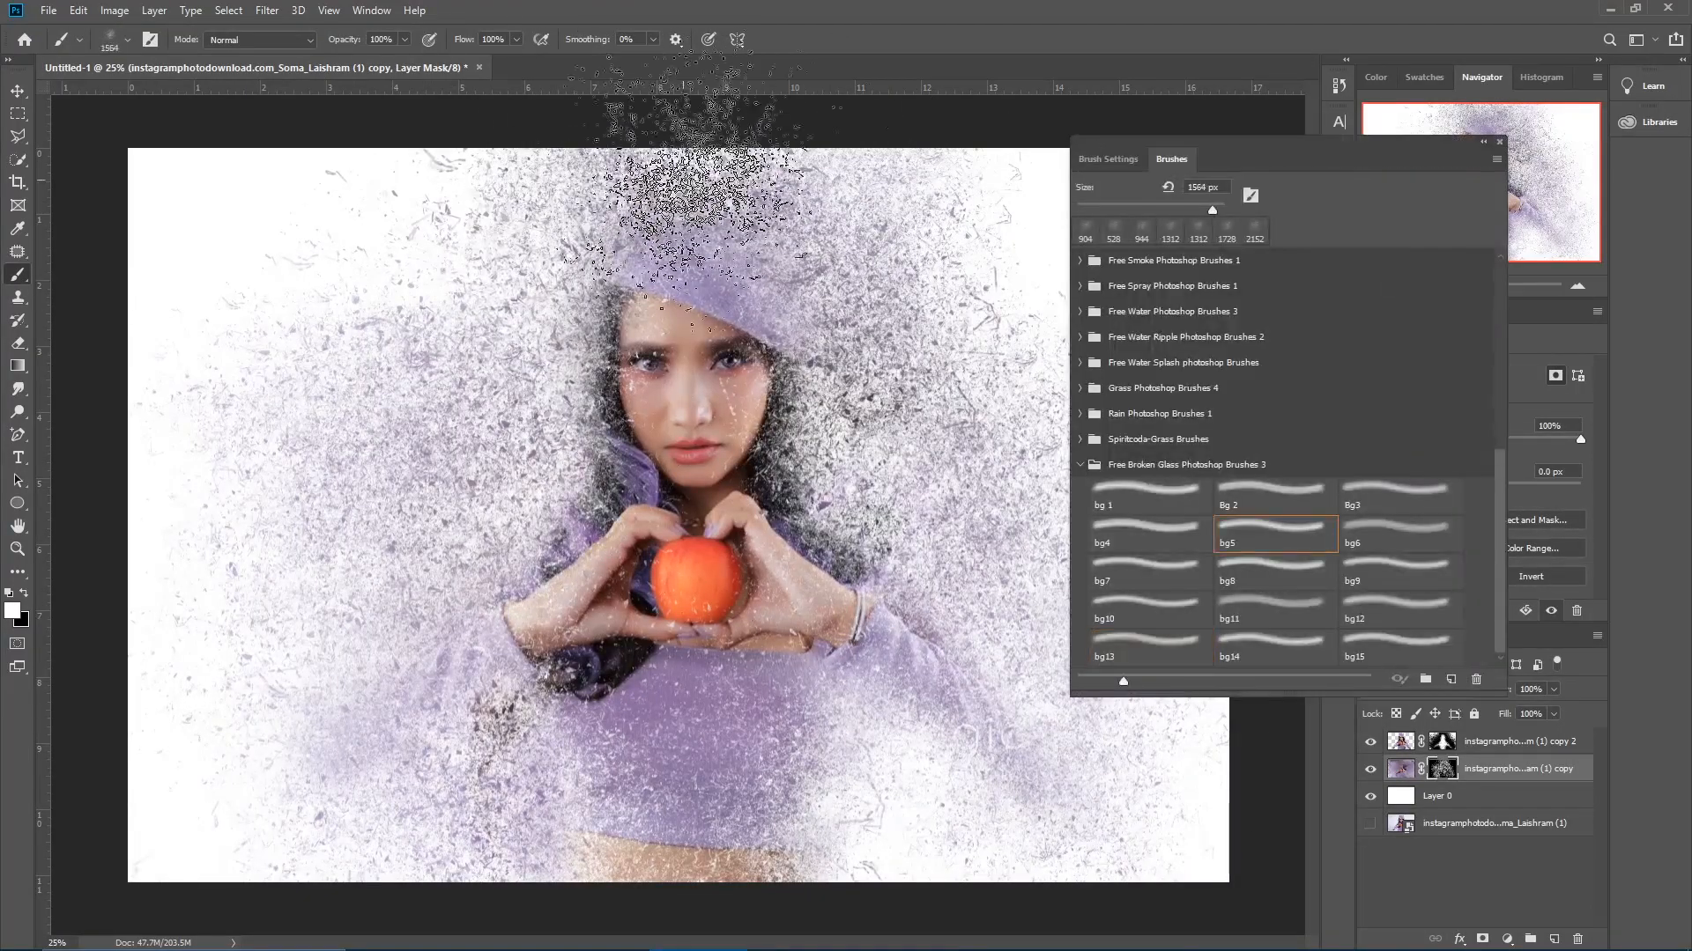
key("bracketright")
key("bracketright")
key("bracketright")
key("bracketright")
key("bracketright")
key("bracketright")
key("bracketright")
key("bracketright")
key("bracketright")
key("bracketright")
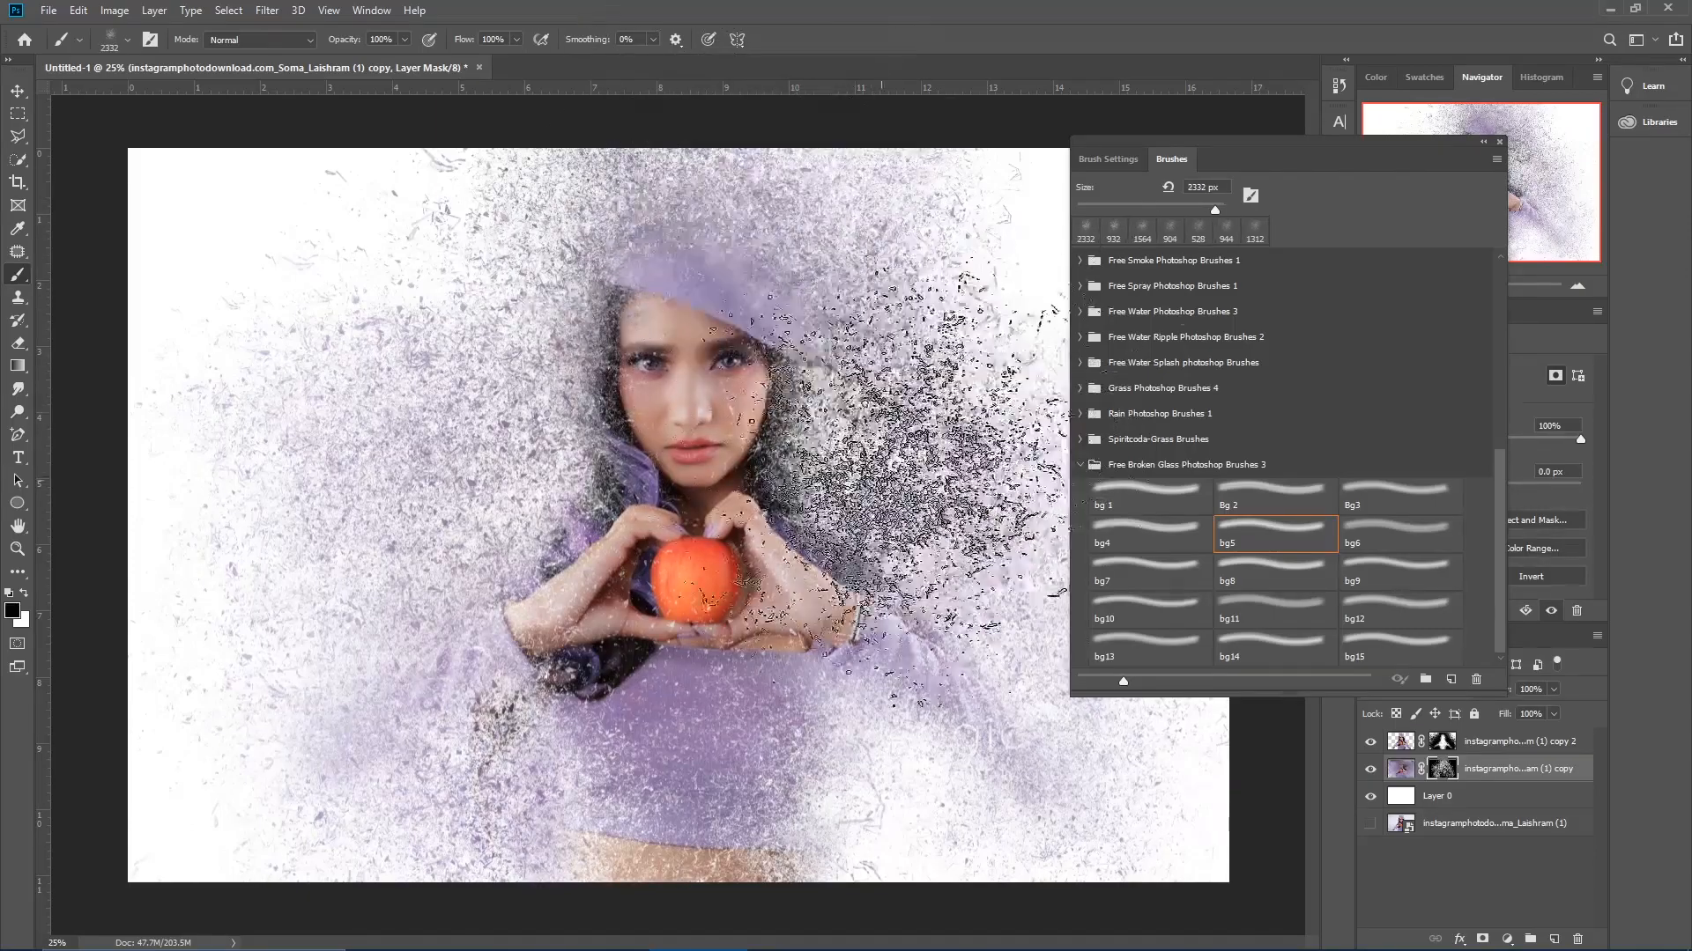
Choose the bg7 and bg11 broken glass brushes and stamp fragments around the woman in black and white, including on the cut-out's mask
left_click(1150, 571)
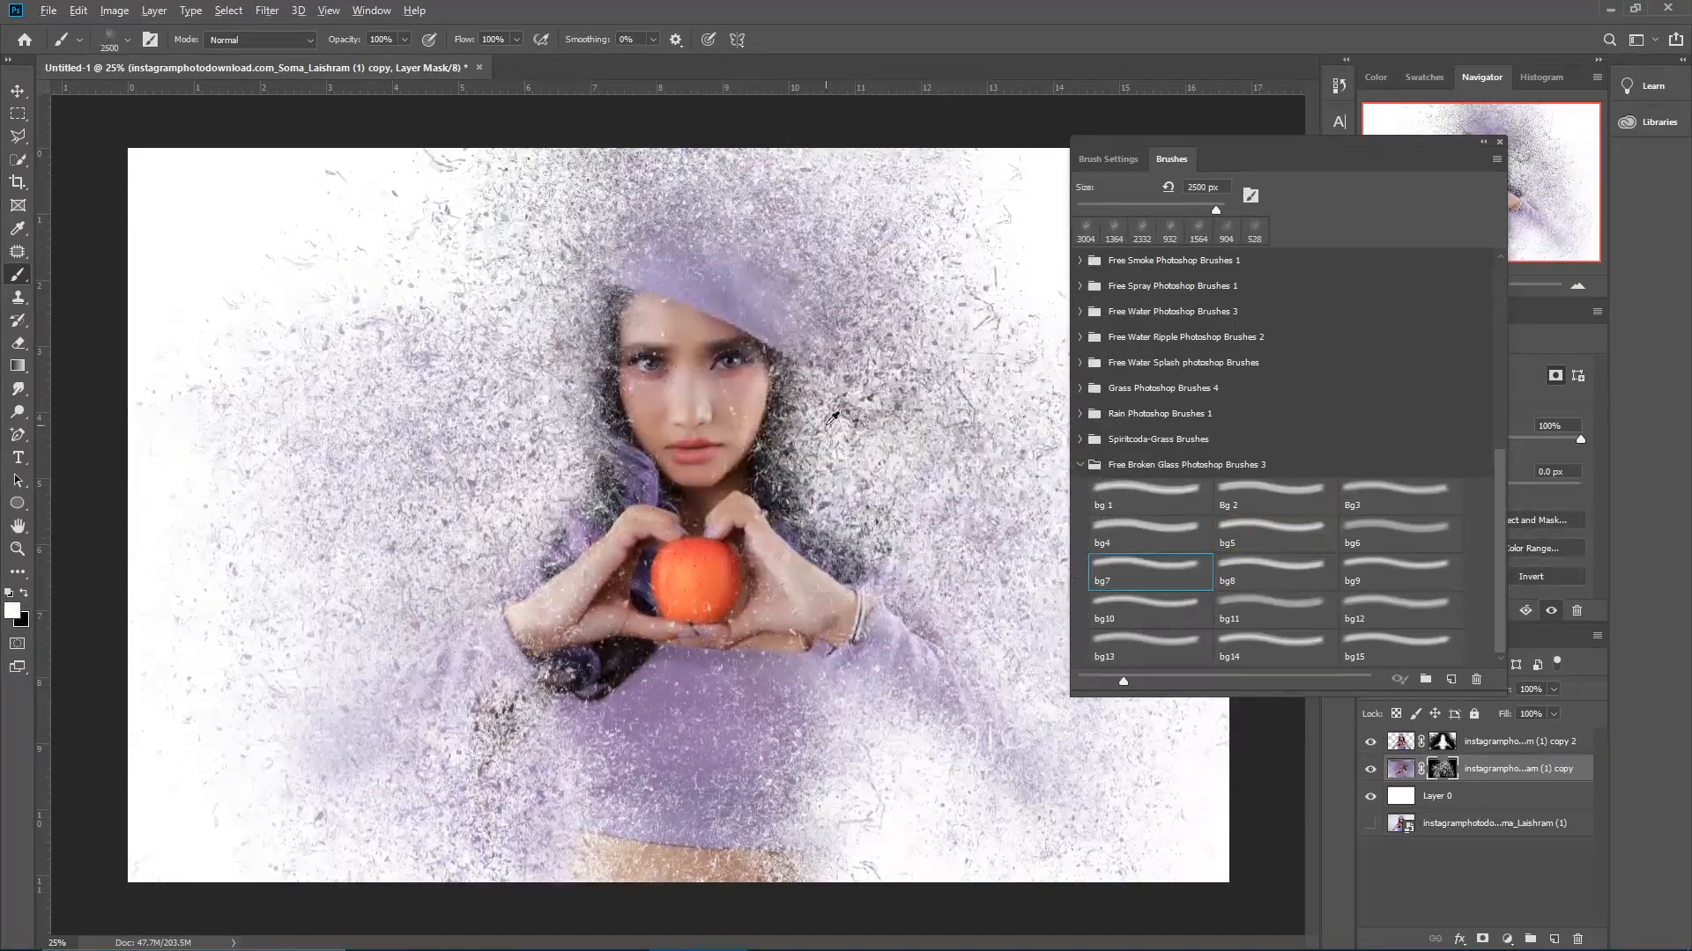
key("ctrl+minus")
left_click(1266, 620)
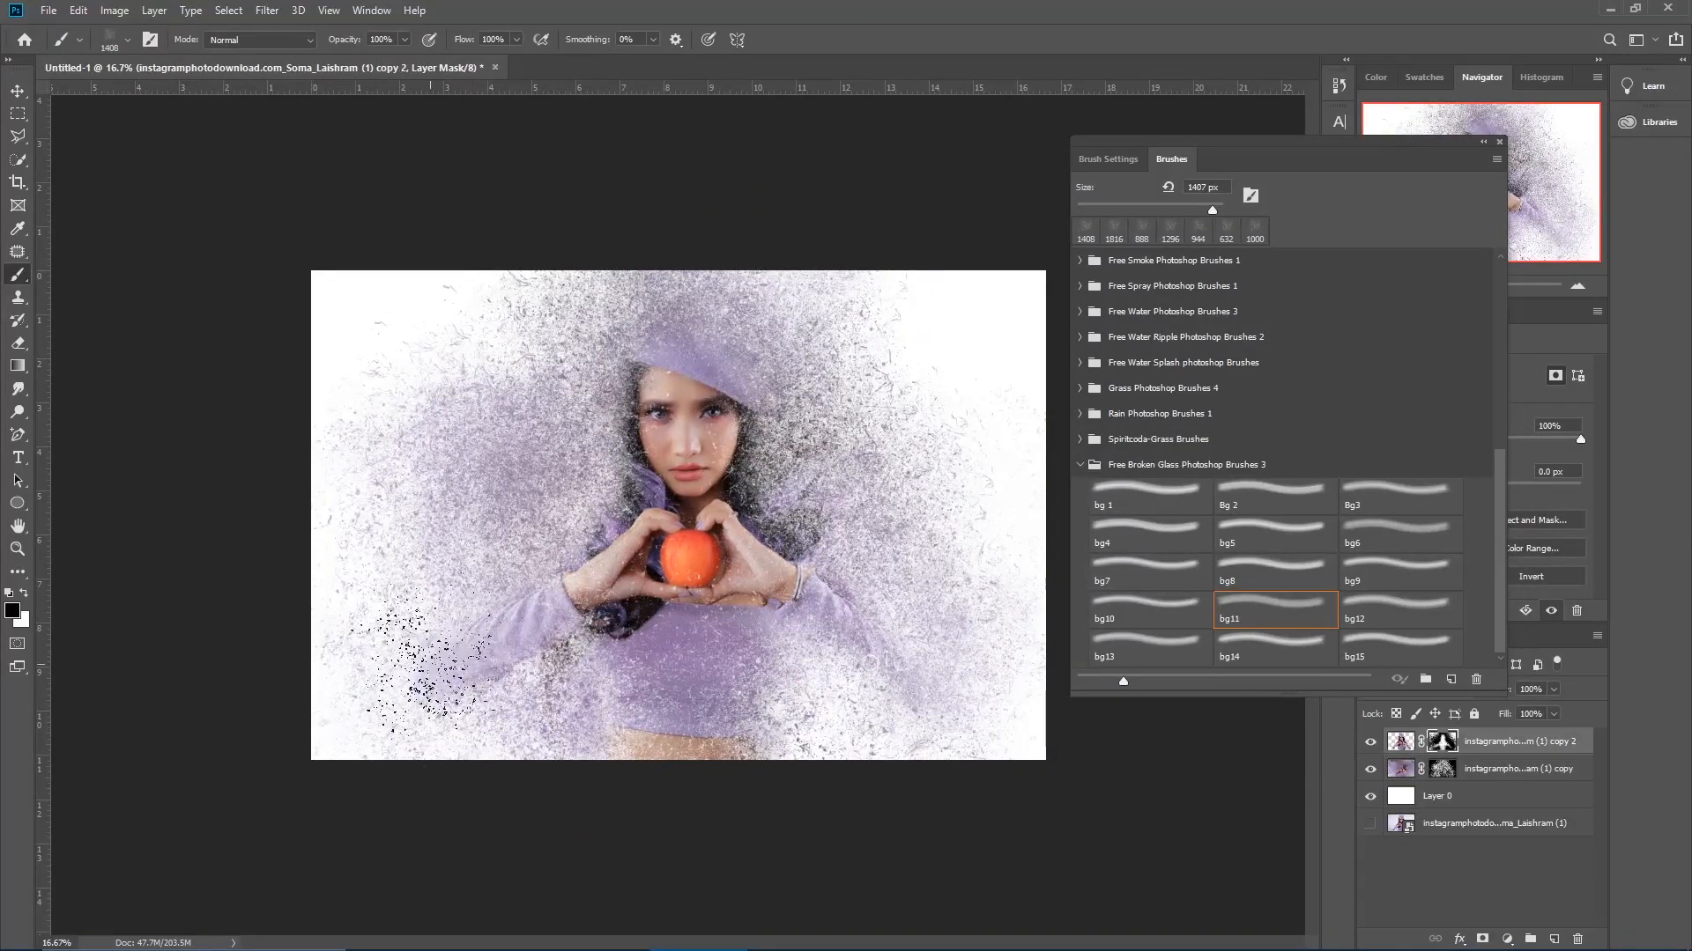
left_click(806, 724)
left_click(474, 635)
left_click(906, 411)
key("x")
left_click(990, 557)
left_click(1018, 761)
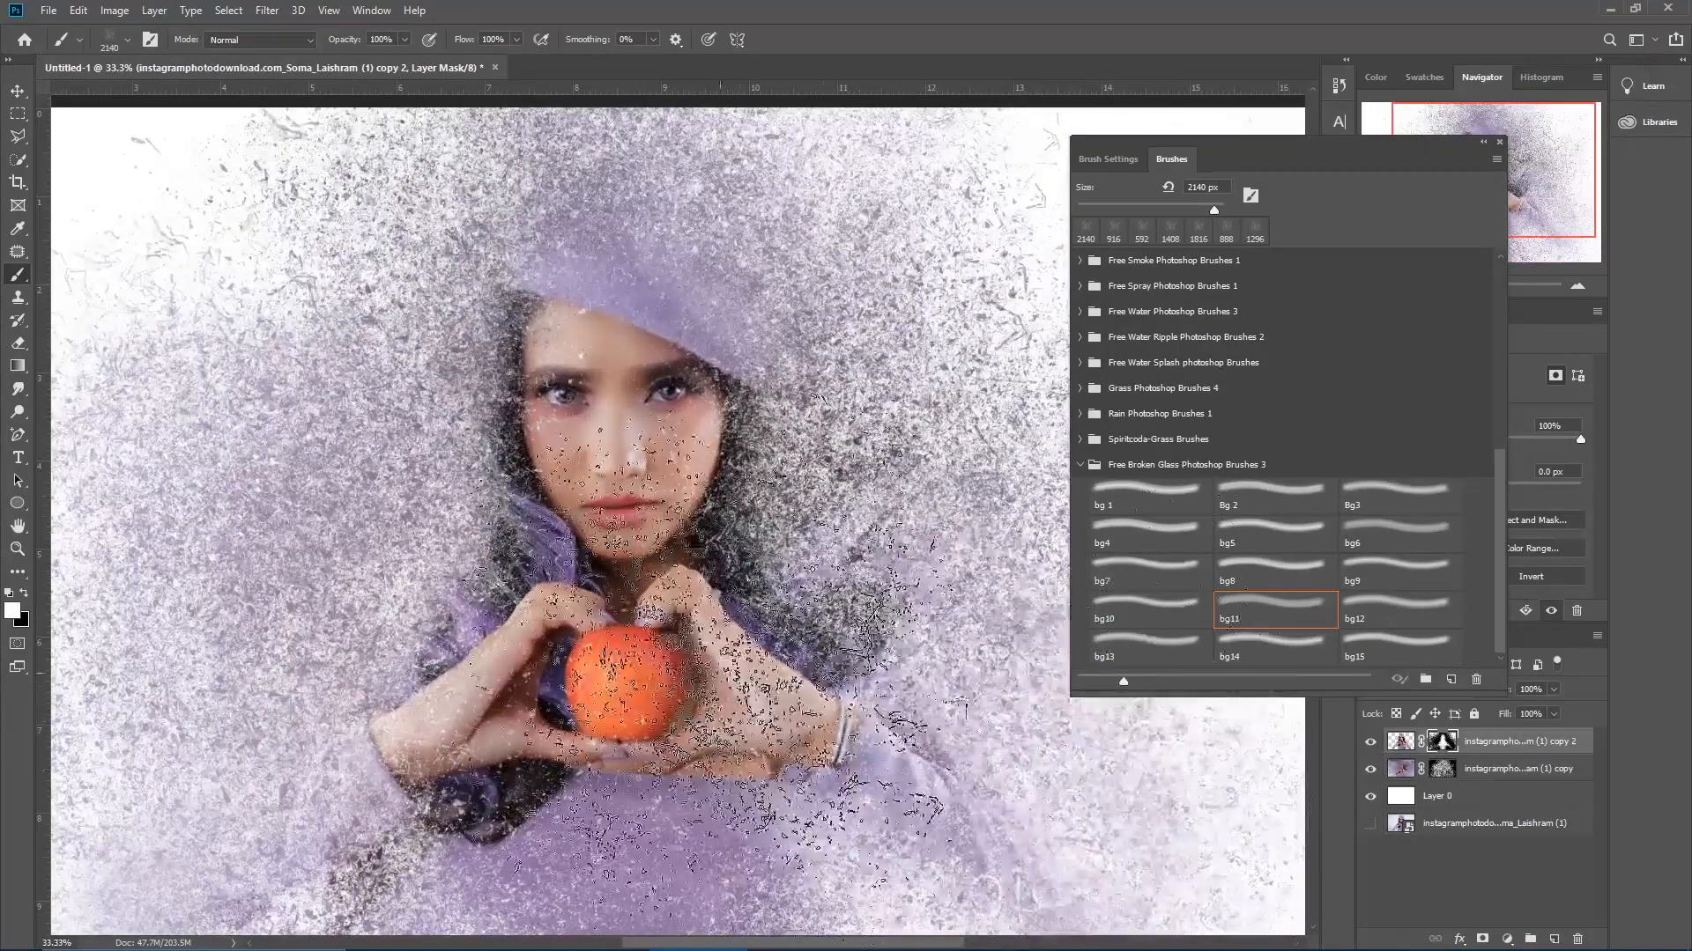
Clean stray fragments off the face and hands by painting white on the cut-out's mask with a soft round brush between 297 and 81 px
right_click(649, 680)
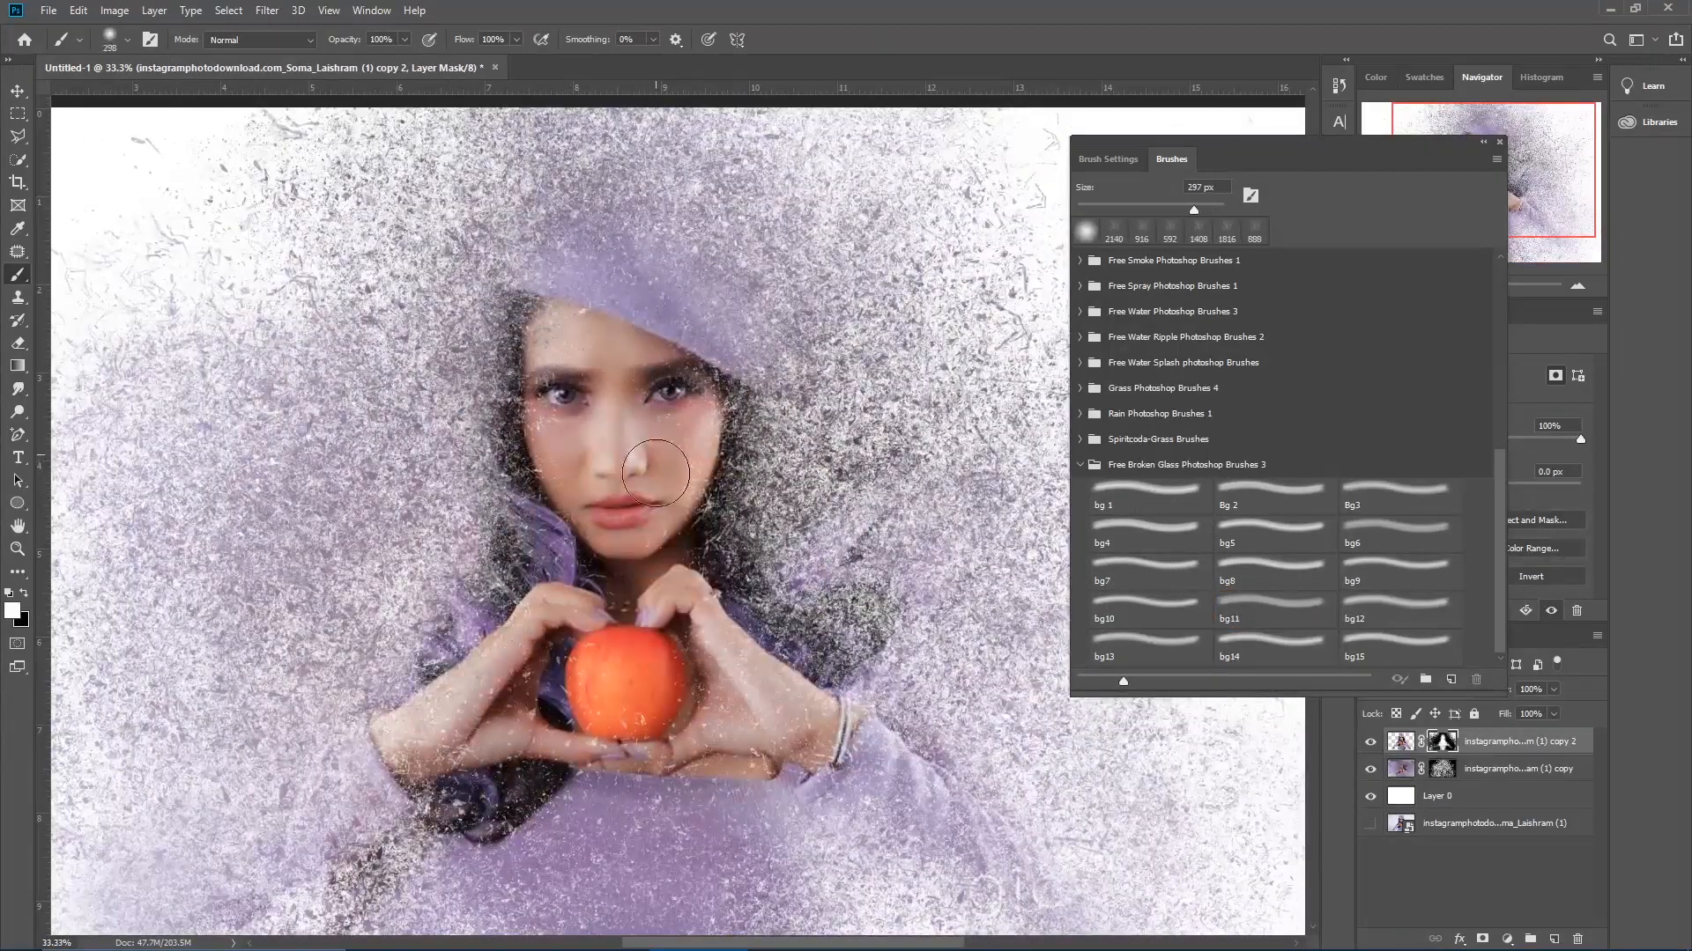
key("ctrl+plus")
left_click_drag(655, 473, 640, 467)
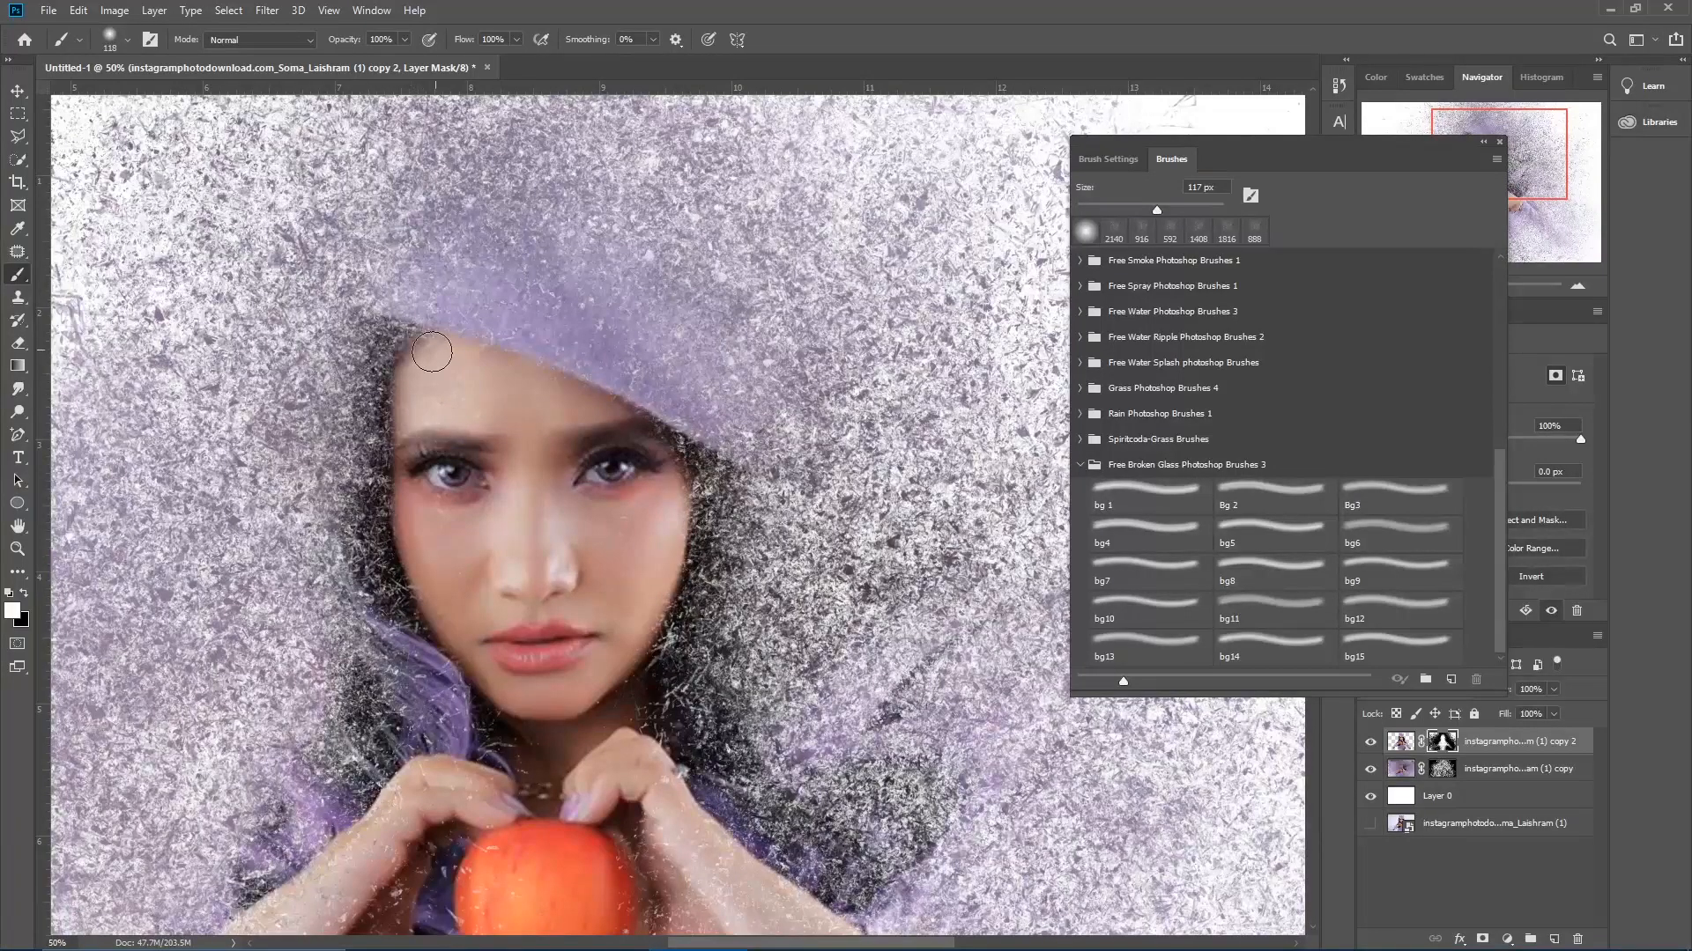
left_click_drag(602, 618, 629, 266)
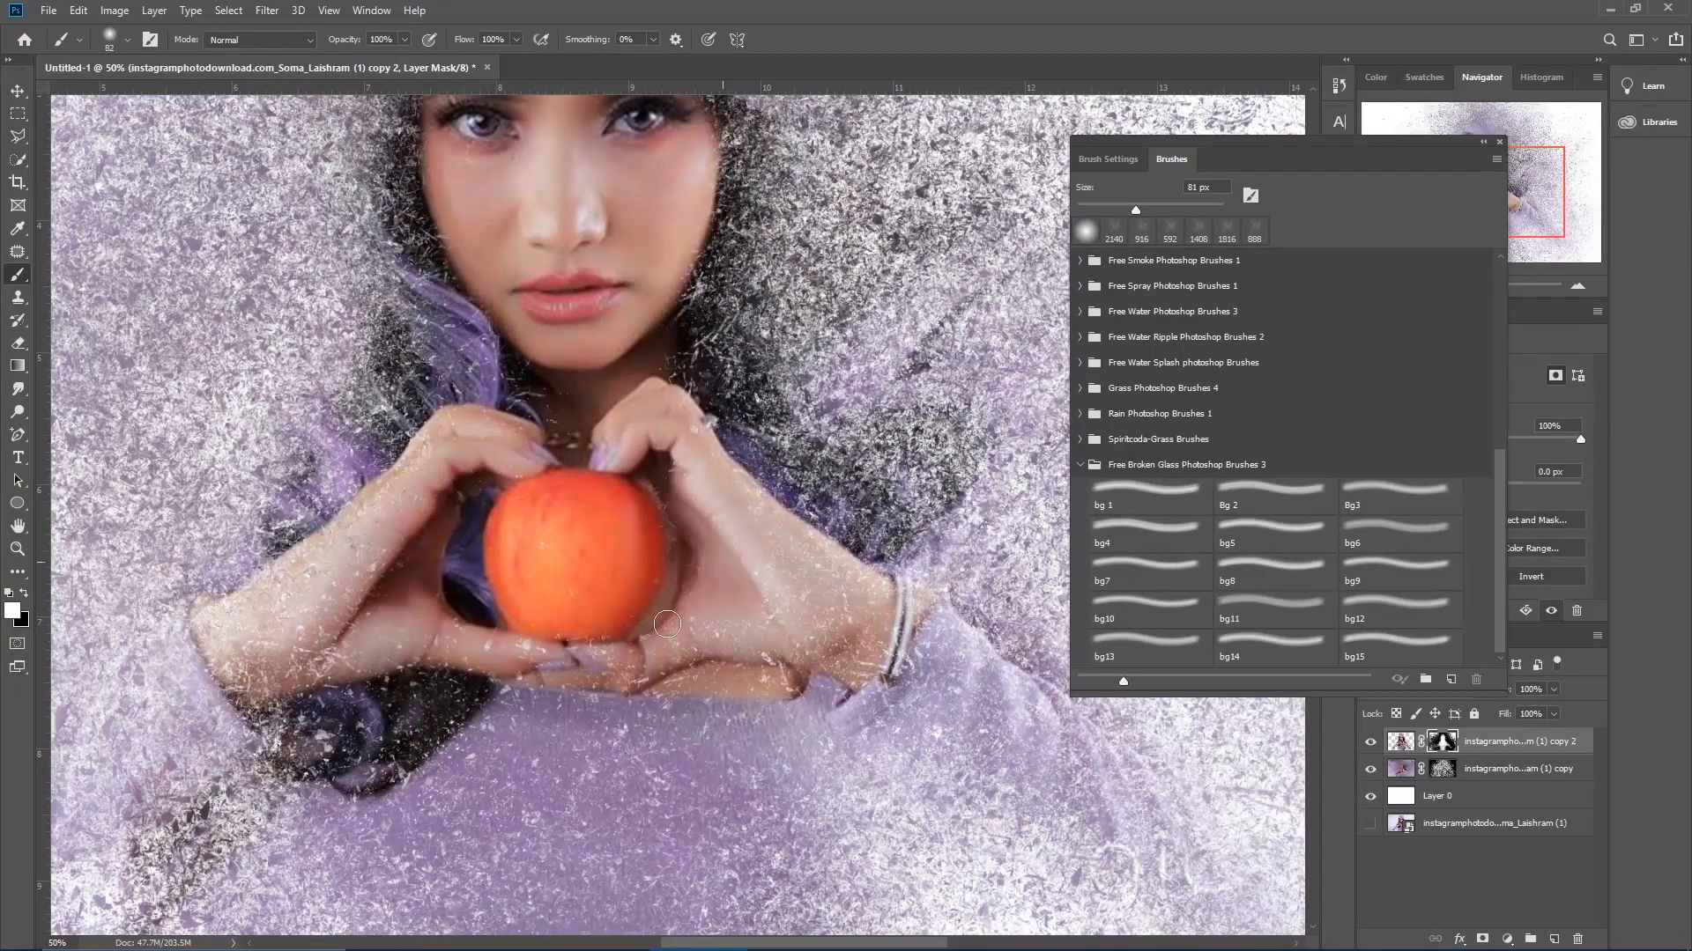
key("ctrl+minus")
key("ctrl+minus")
key("ctrl+minus")
left_click_drag(657, 449, 695, 449)
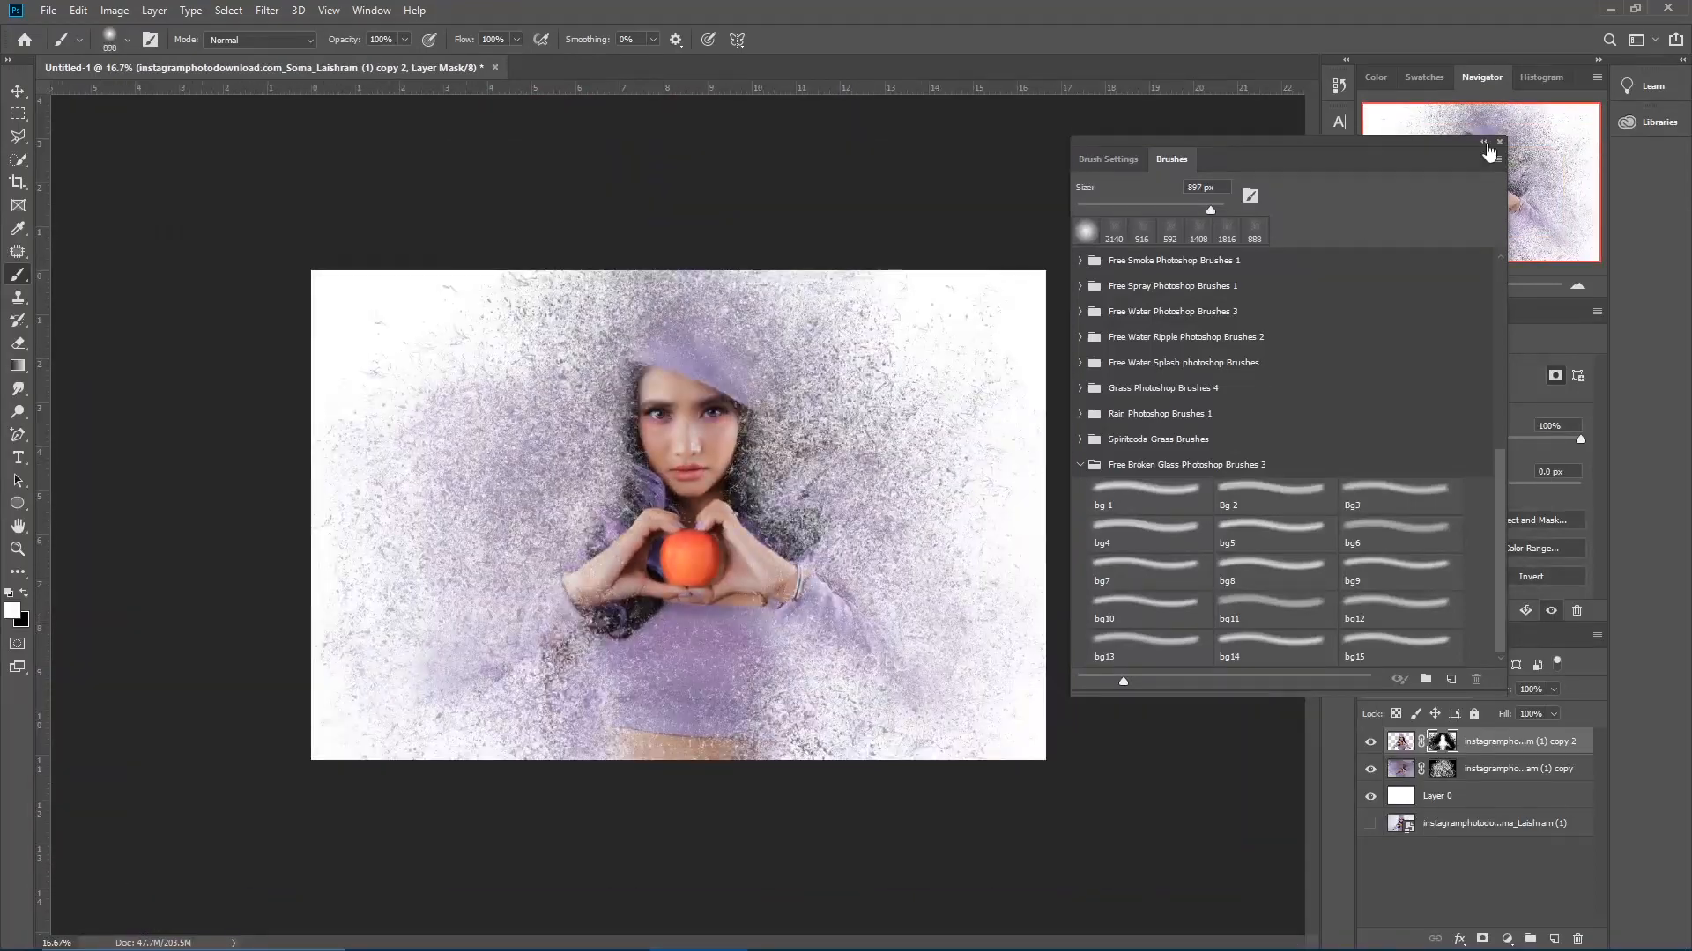
Place the ice-2360348_1920 image above the portrait, scaled to cover the canvas, and set its blend mode to Overlay
left_click(1498, 142)
mouse_move(944, 946)
left_click(550, 941)
mouse_move(277, 410)
left_mouse_down()
mouse_move(923, 947)
mouse_move(875, 653)
left_mouse_up()
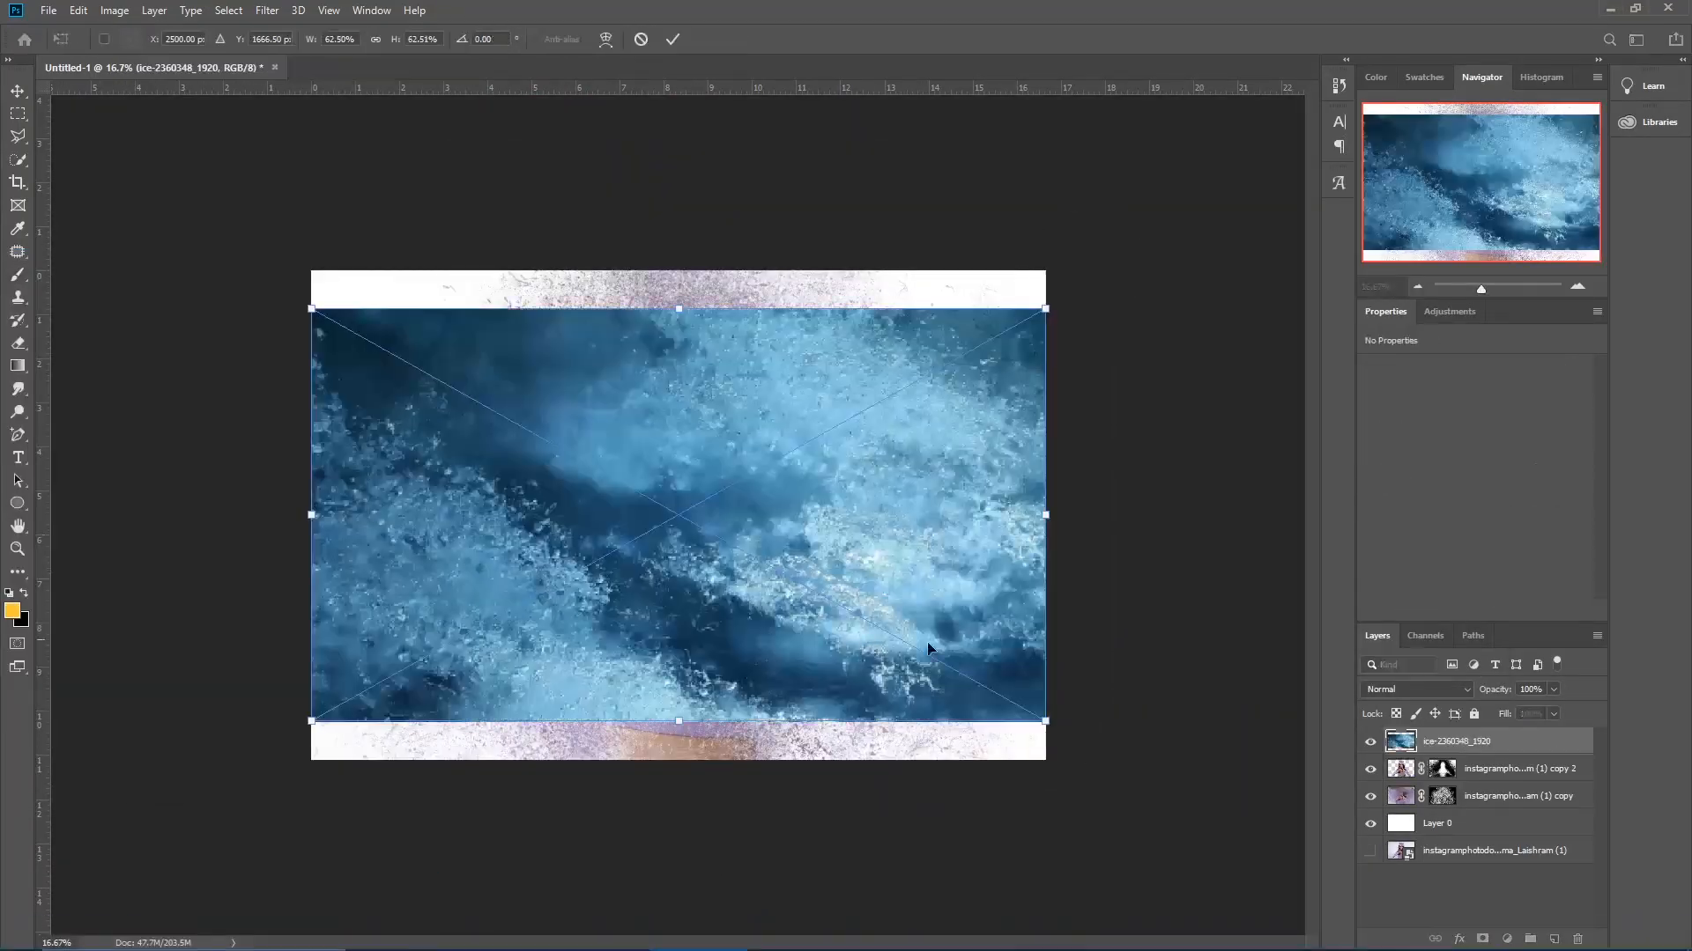
left_click_drag(1047, 718, 1106, 759)
key("Return")
left_click(1415, 689)
left_click(1378, 786)
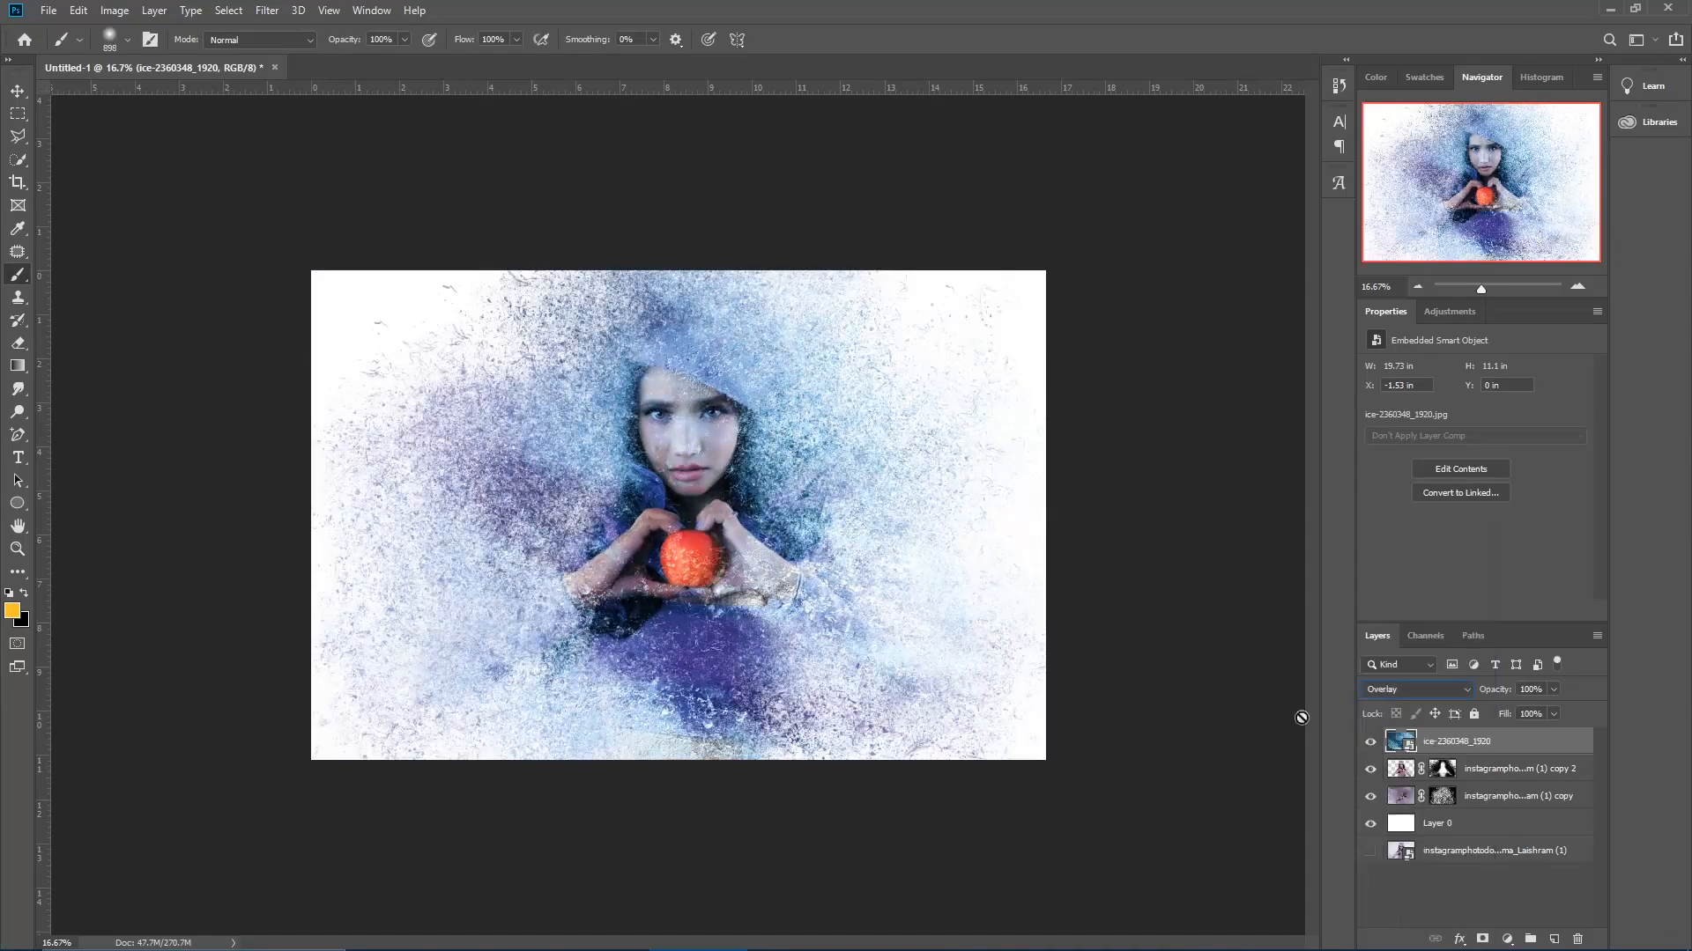
Enlarge the ice texture layer to about 21.27 × 11.97 in and reposition it over the portrait
key("ctrl+plus")
left_click_drag(1055, 606, 1051, 774)
key("ctrl+minus")
key("ctrl+minus")
key("ctrl+t")
left_click_drag(1040, 772, 1001, 729)
left_click_drag(995, 718, 994, 704)
key("Return")
key("ctrl+plus")
key("ctrl+plus")
key("ctrl+minus")
Lower the ice texture's opacity to 72%, then shift it and scale it to about 82.35%
left_click_drag(1500, 692, 1478, 693)
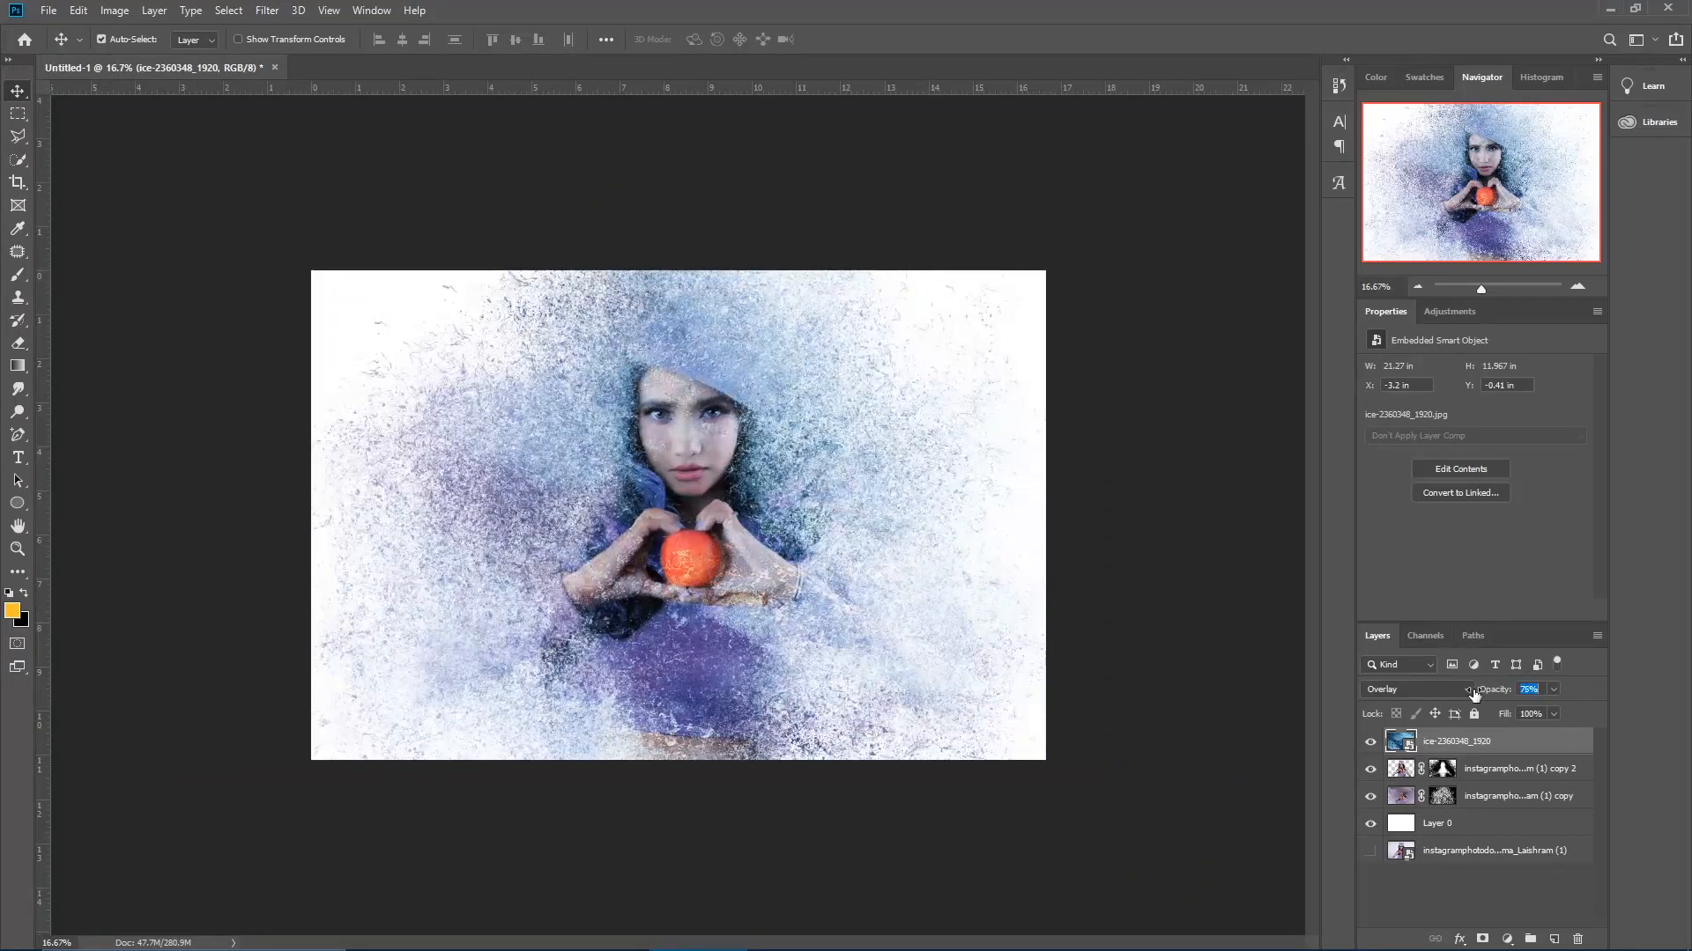
left_click_drag(875, 596, 846, 559)
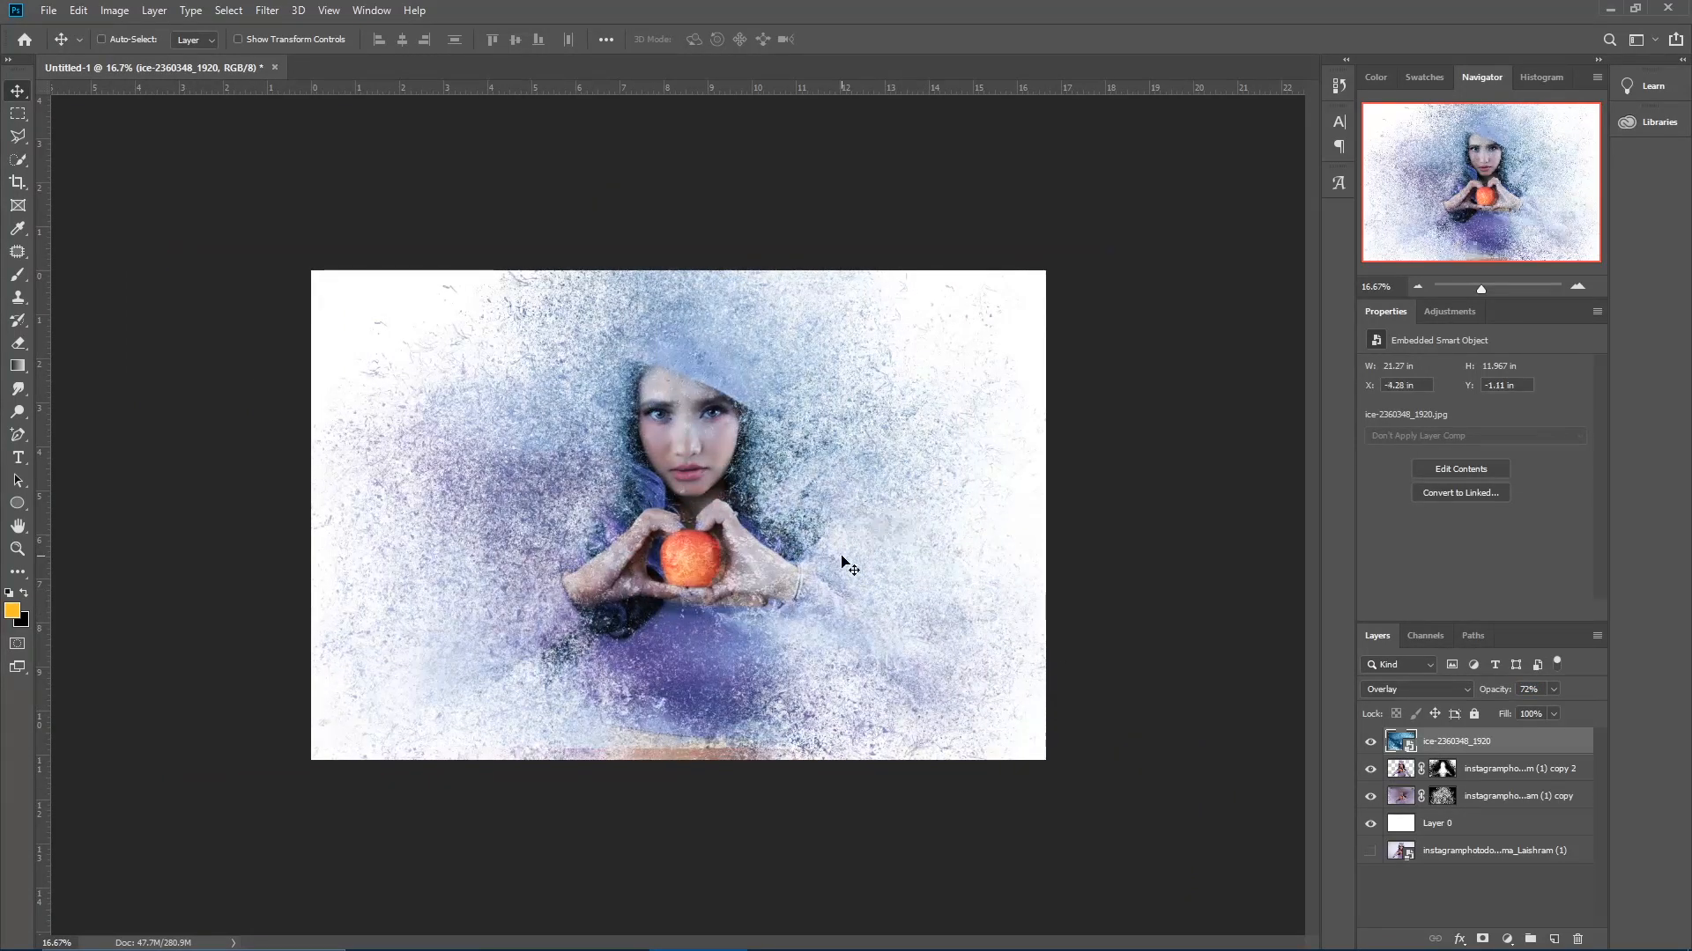
key("ctrl+t")
left_click_drag(1060, 749, 1090, 765)
key("Return")
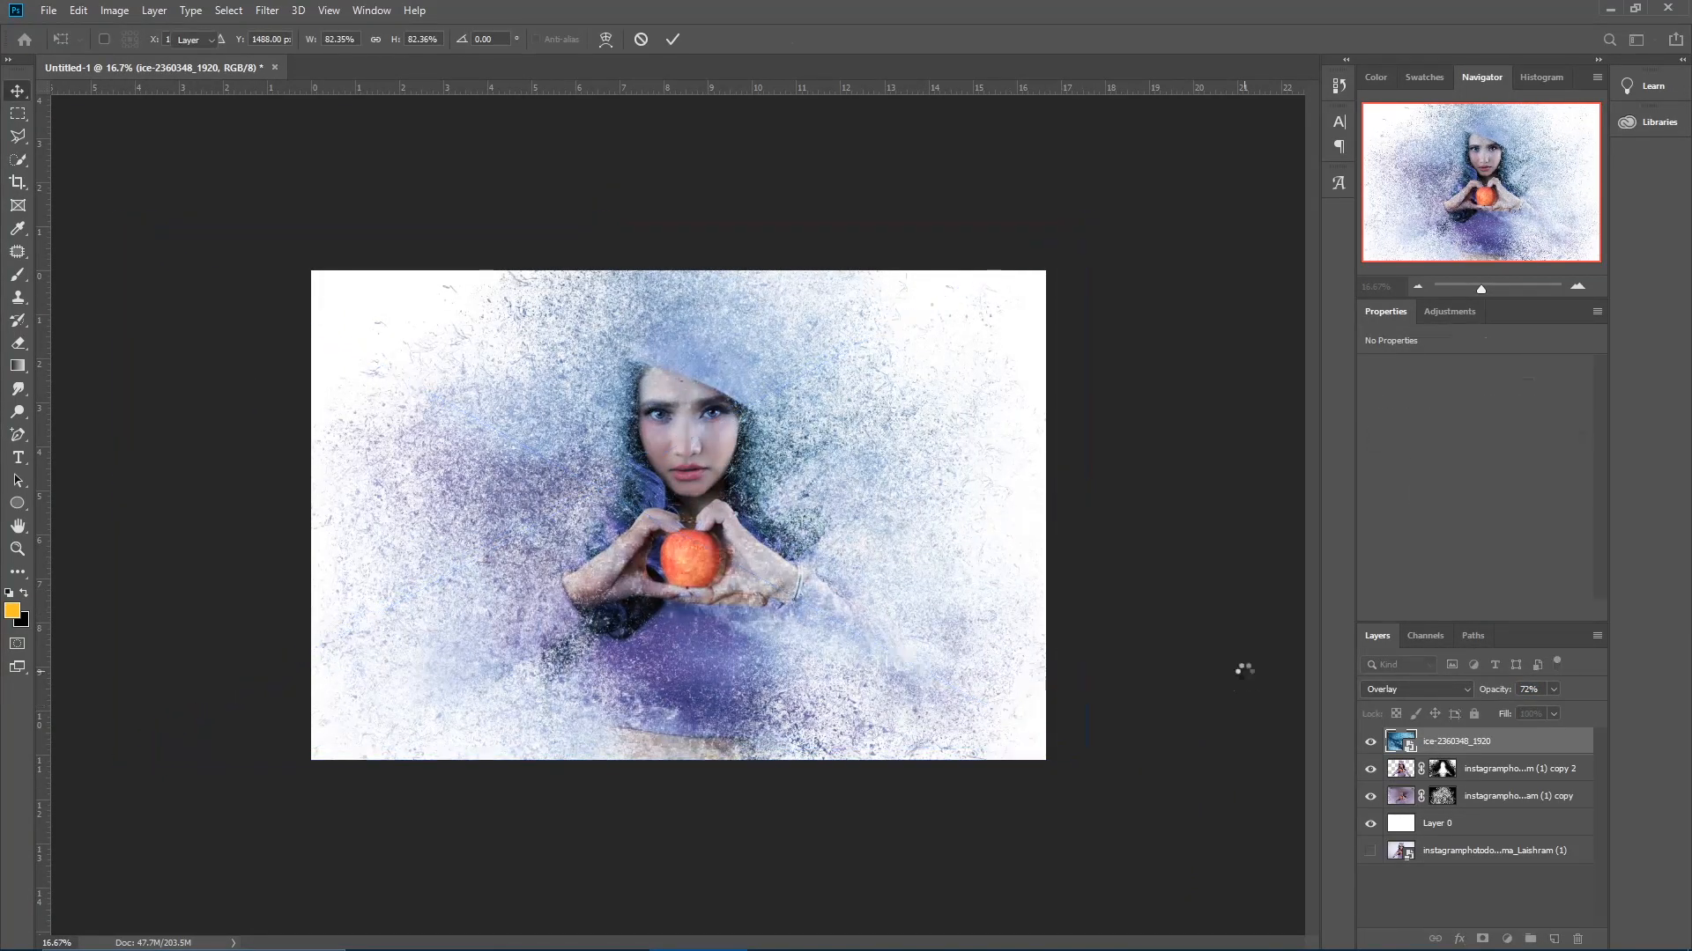
Stamp all visible layers into a new top layer and convert it to a smart object
key("ctrl+shift+alt+e")
left_click(267, 10)
left_click(281, 84)
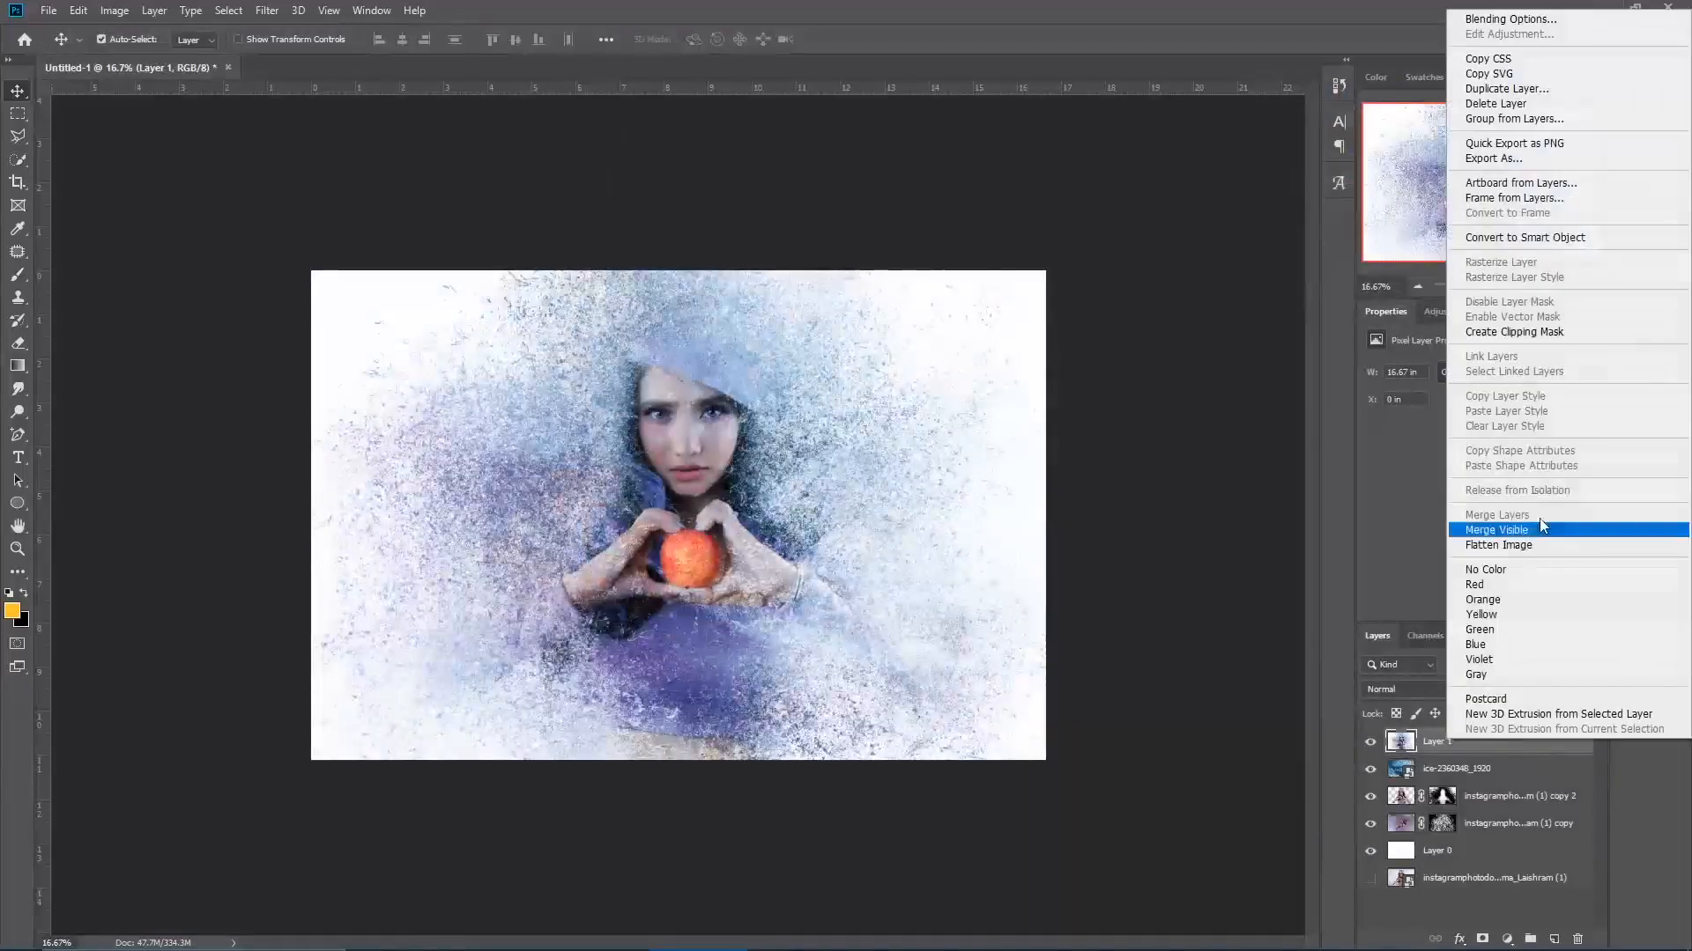
left_click(1540, 518)
Apply the Filter Gallery's Accented Edges to the merged layer with edge width 4 and edge brightness 31, adjusting the smoothness
left_click(267, 11)
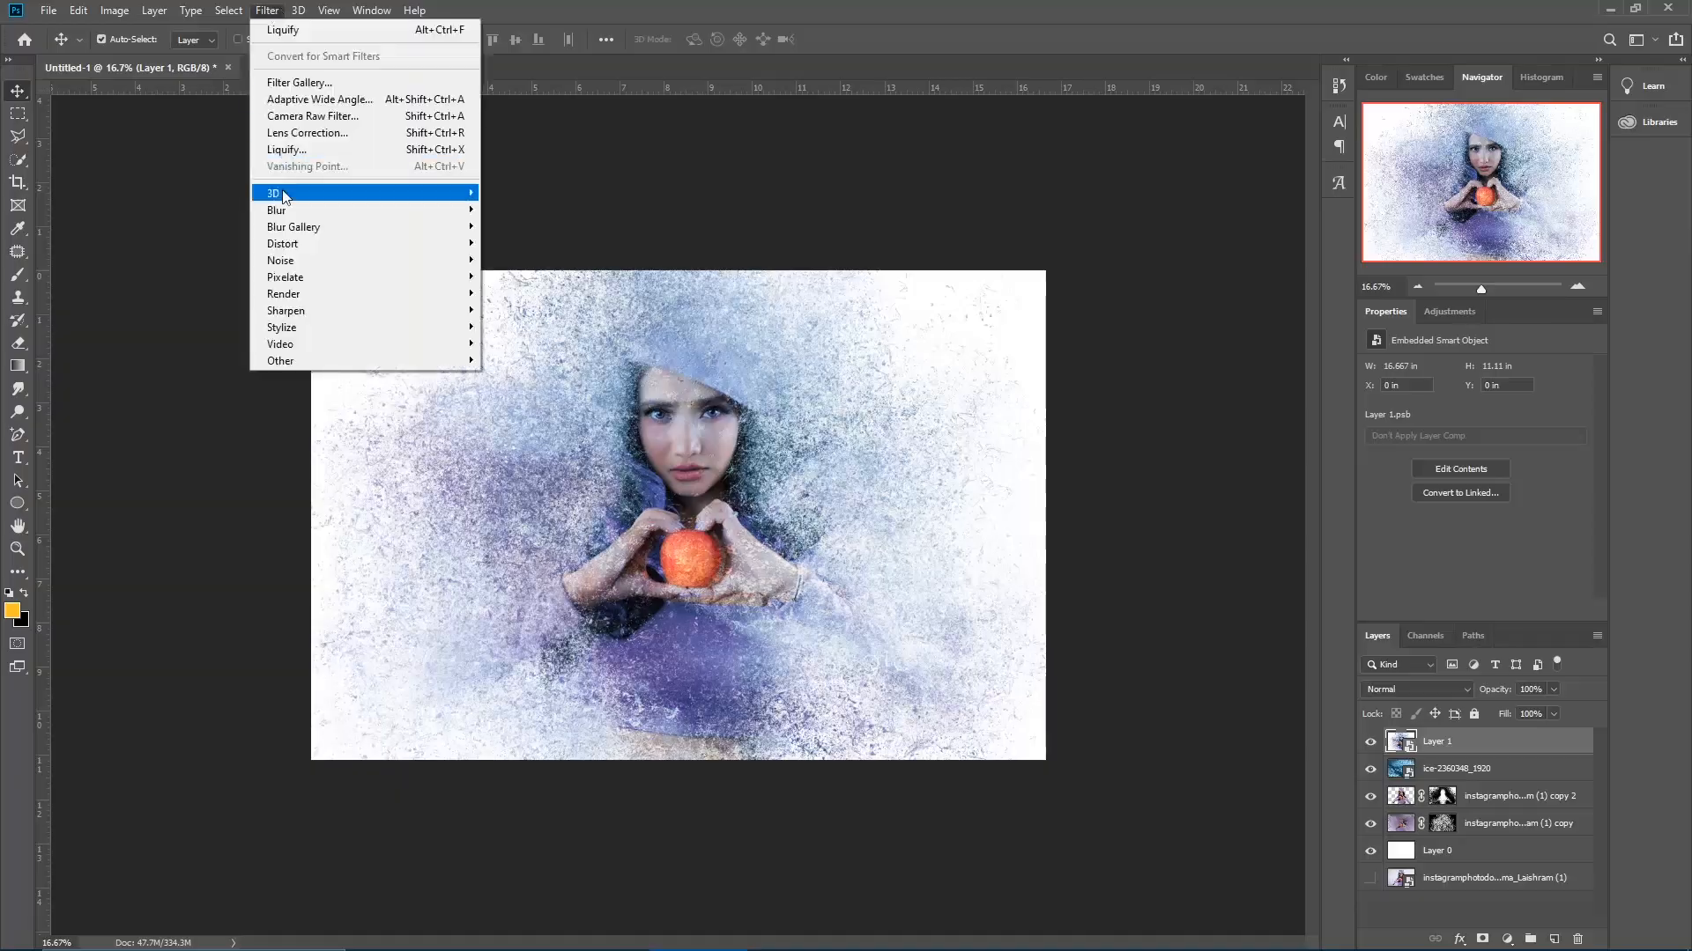
left_click(300, 82)
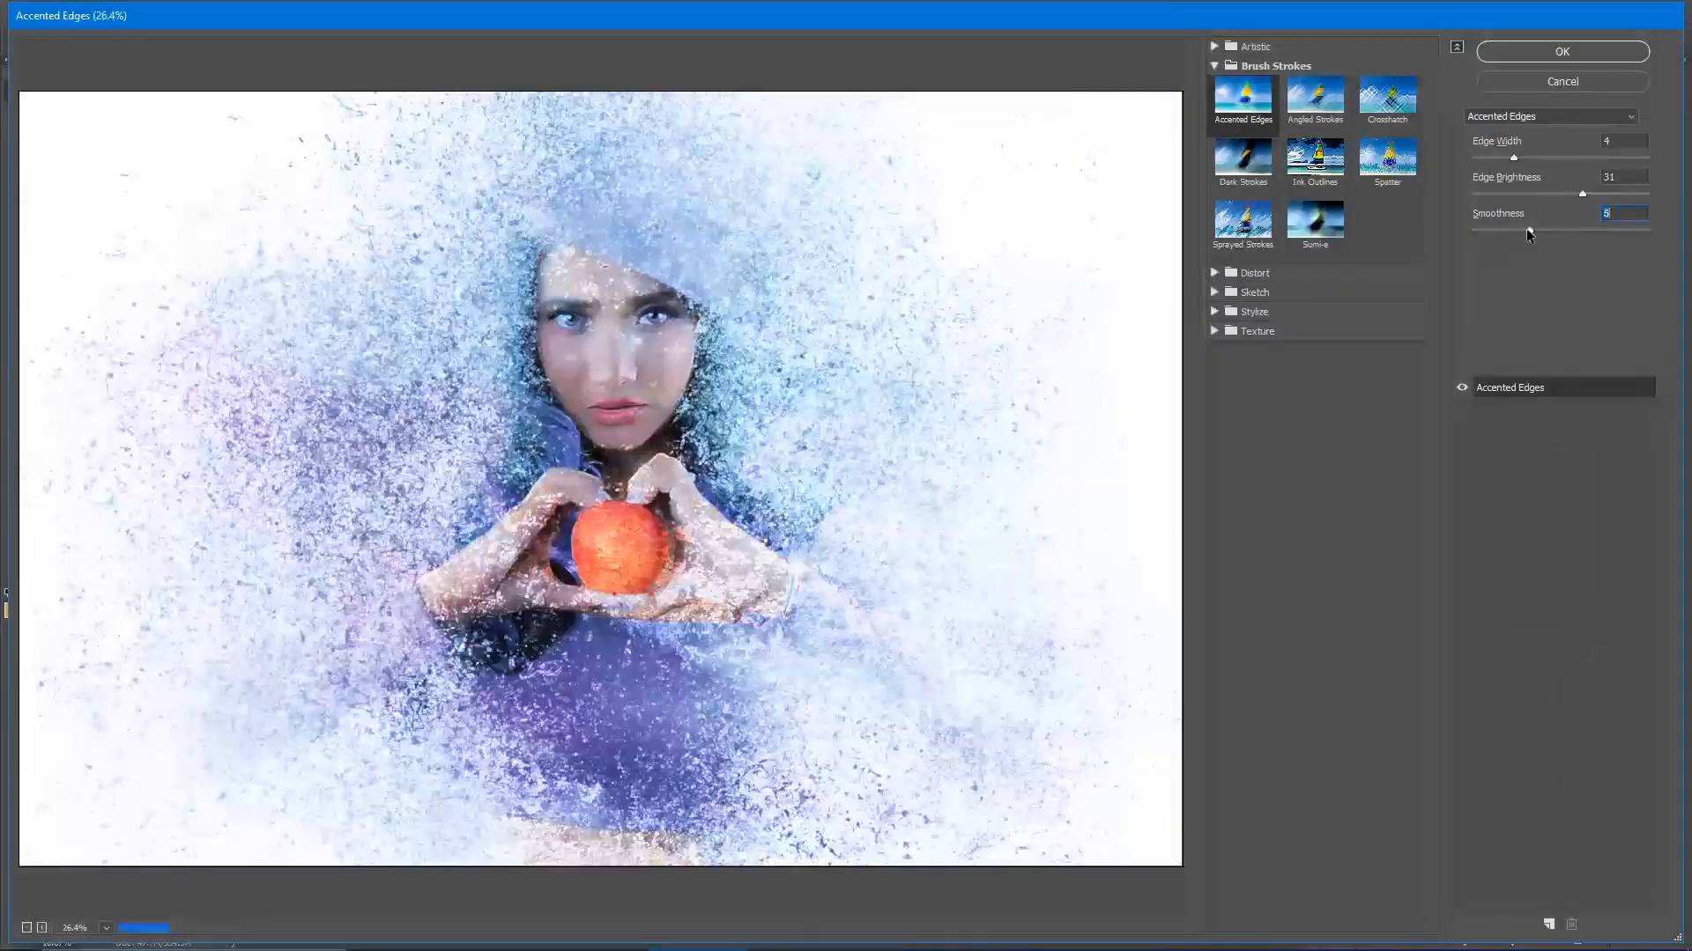
left_click(1559, 55)
Add a black layer mask to the merged smart object to hide its filtered result
left_click(1431, 770)
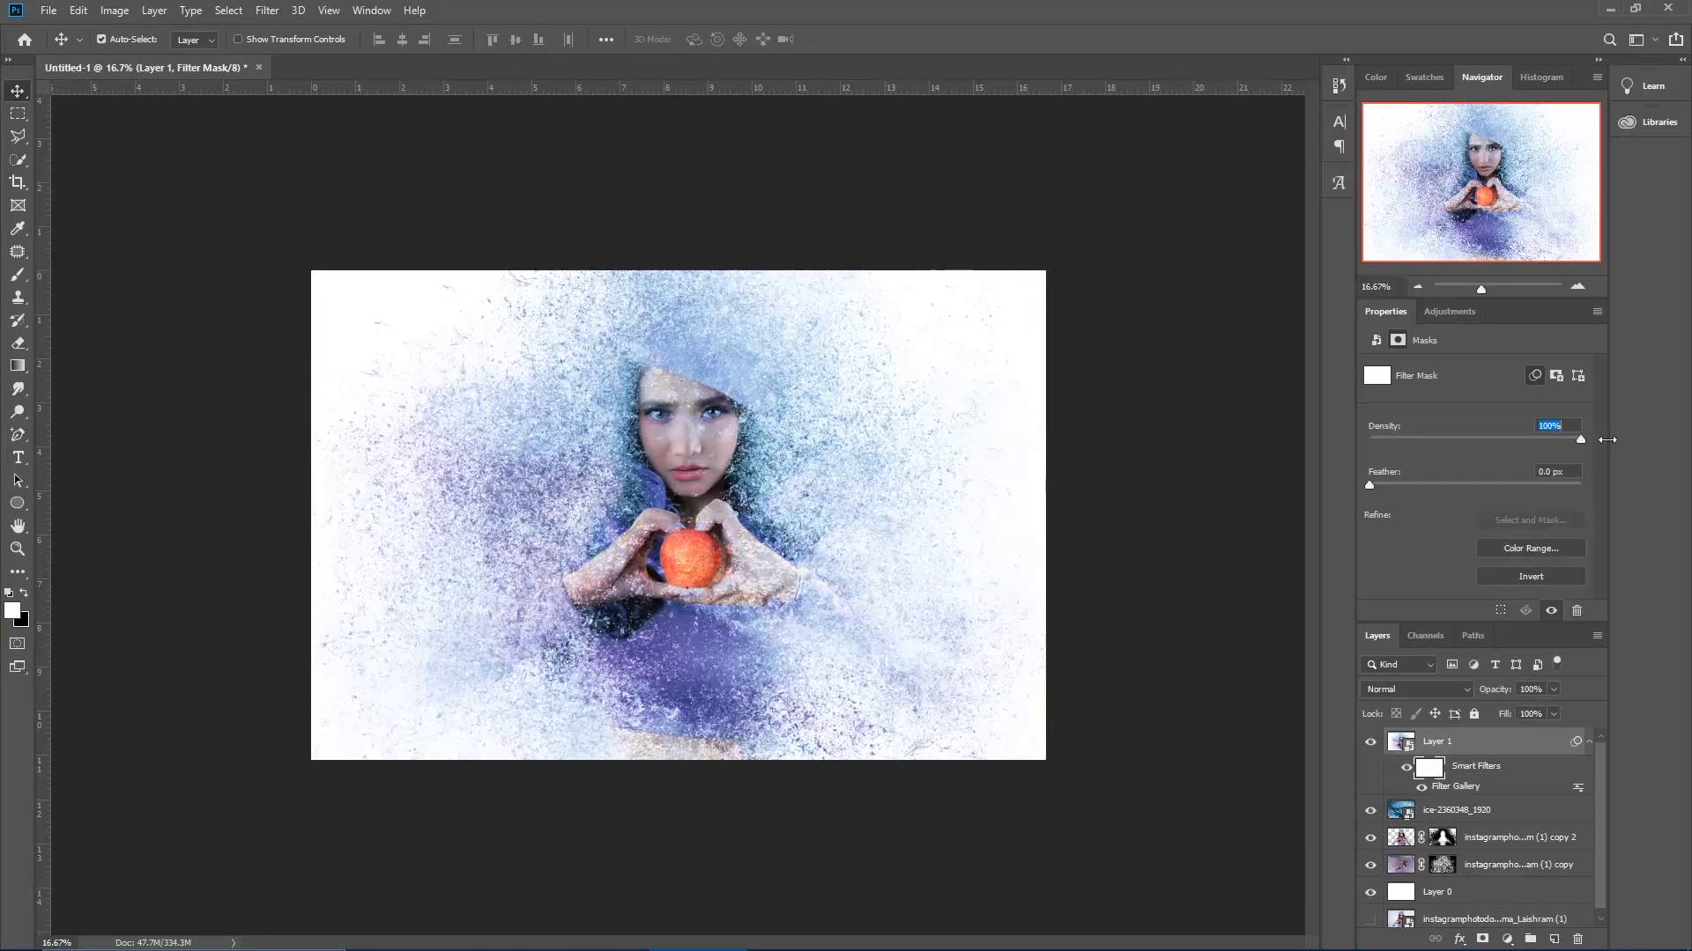
left_click(1480, 784)
left_click(1428, 775)
left_click(1401, 742)
left_click(1483, 939, "alt")
Shrink the soft round brush to 322 px for painting on the black mask and set opacity to 41% and flow to 47%
key("b")
key("ctrl+plus")
key("bracketleft")
key("bracketleft")
key("bracketleft")
key("bracketleft")
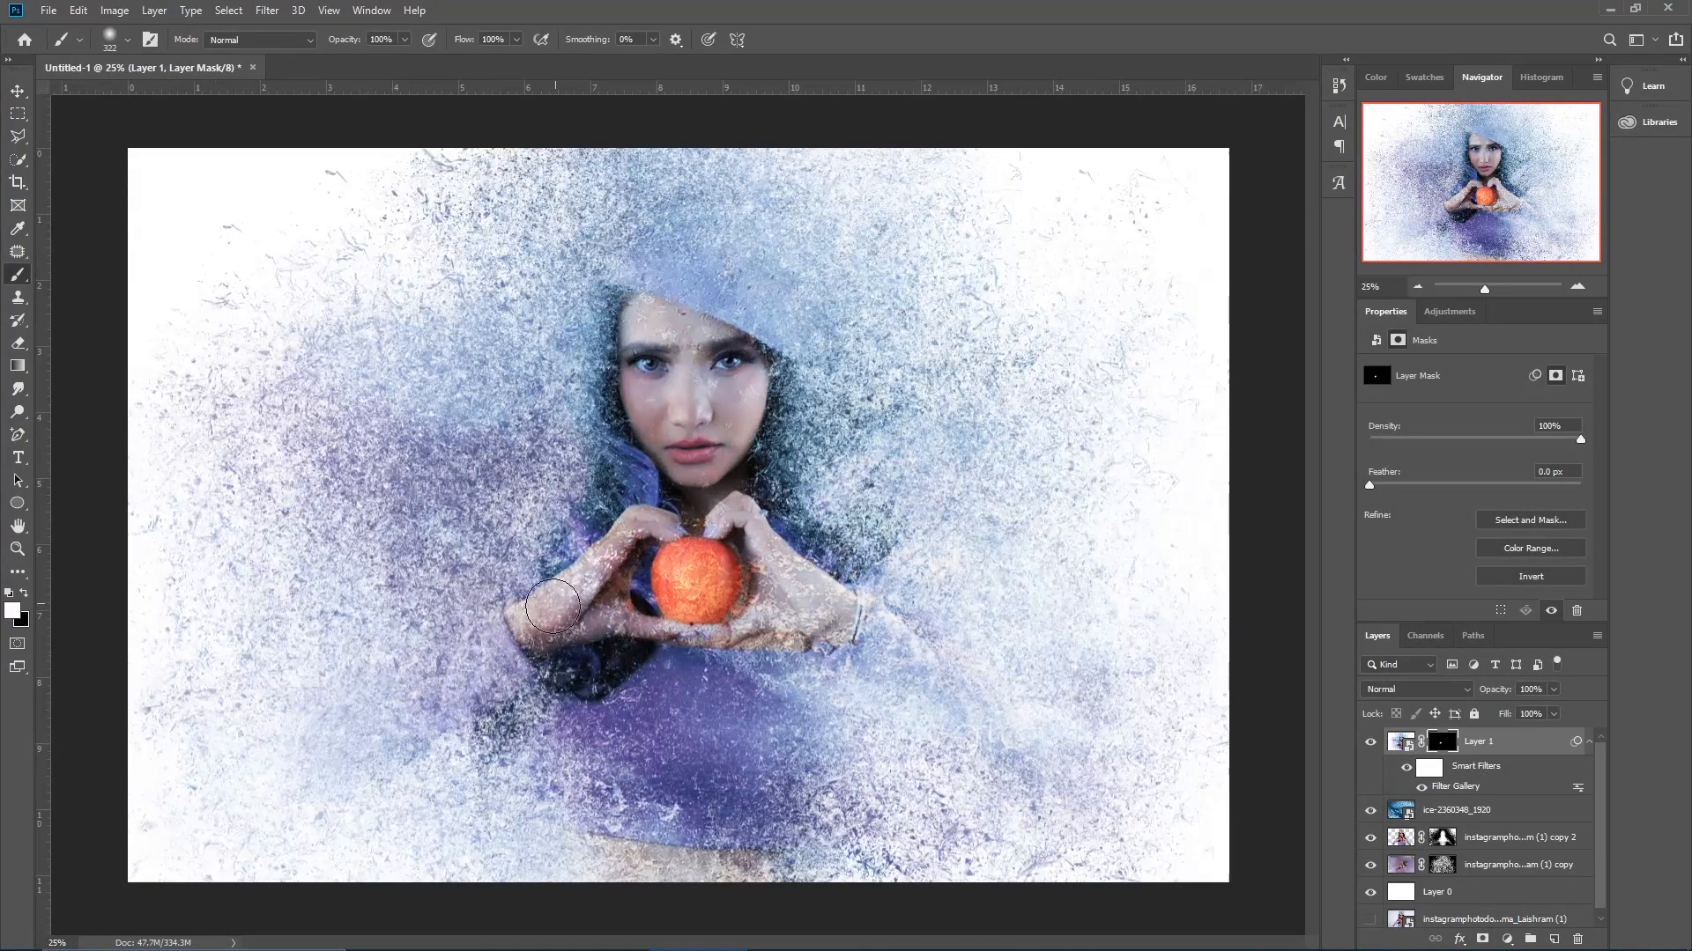
left_click_drag(342, 45, 338, 45)
Enlarge the soft brush to about 2282 px and paint white on the mask to reveal the filtered fragments around the woman
key("bracketright")
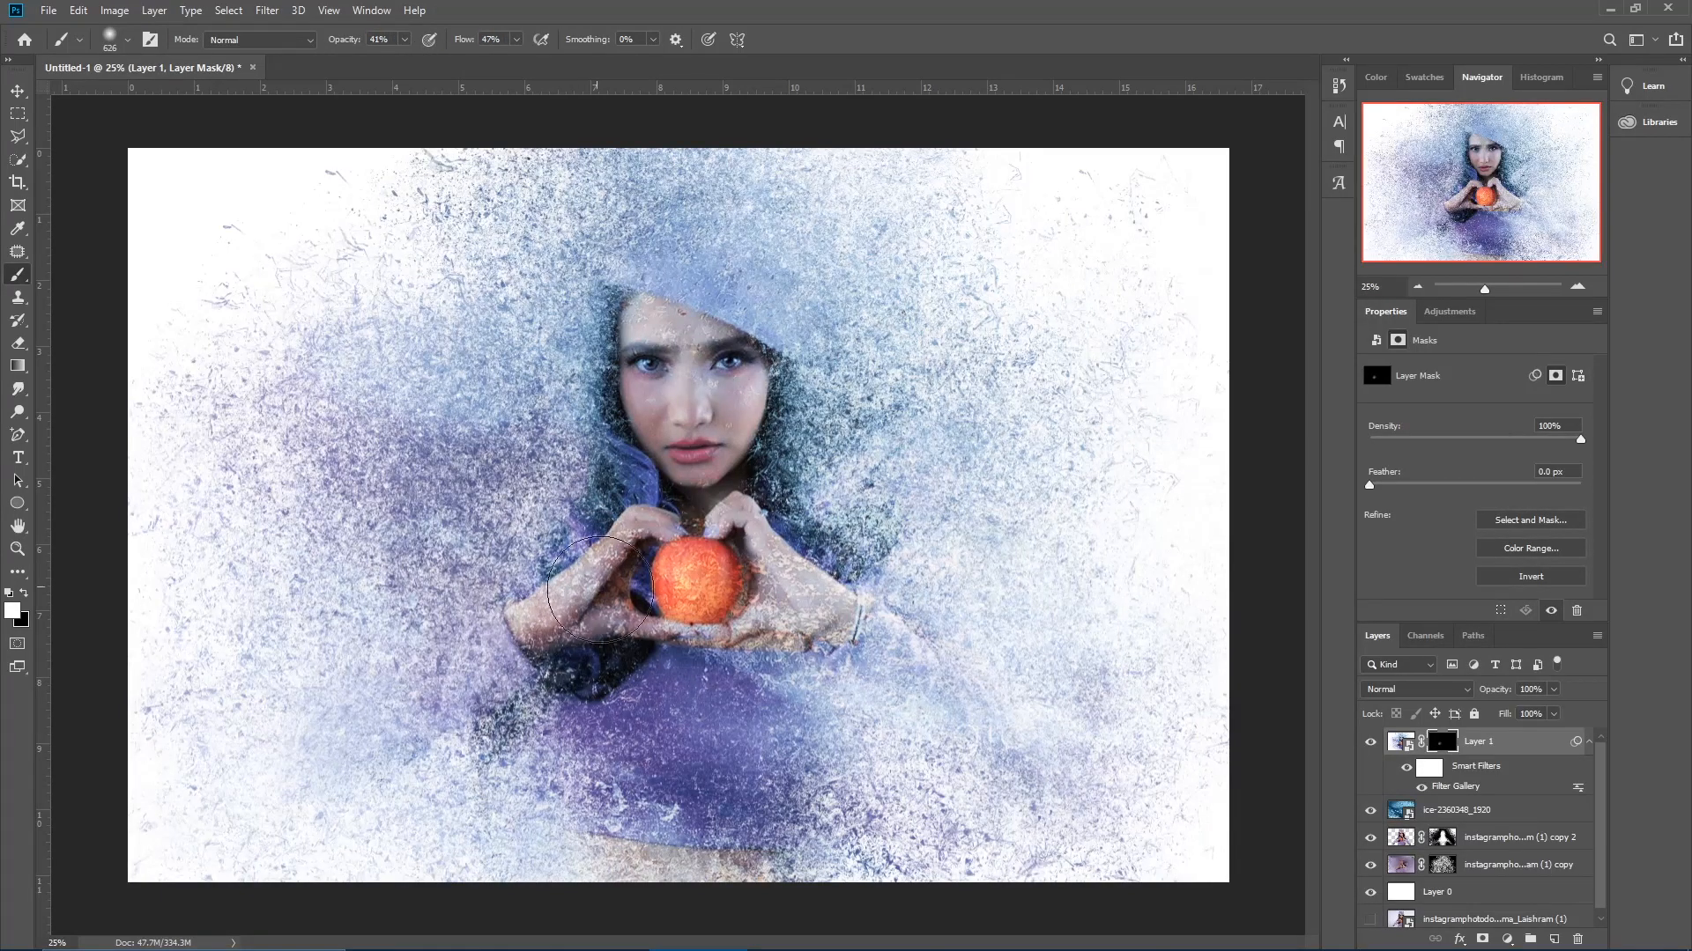
key("bracketright")
key("bracketright")
key("bracketright")
key("bracketright")
key("bracketright")
key("bracketright")
key("bracketright")
key("ctrl+minus")
left_click_drag(815, 469, 878, 479)
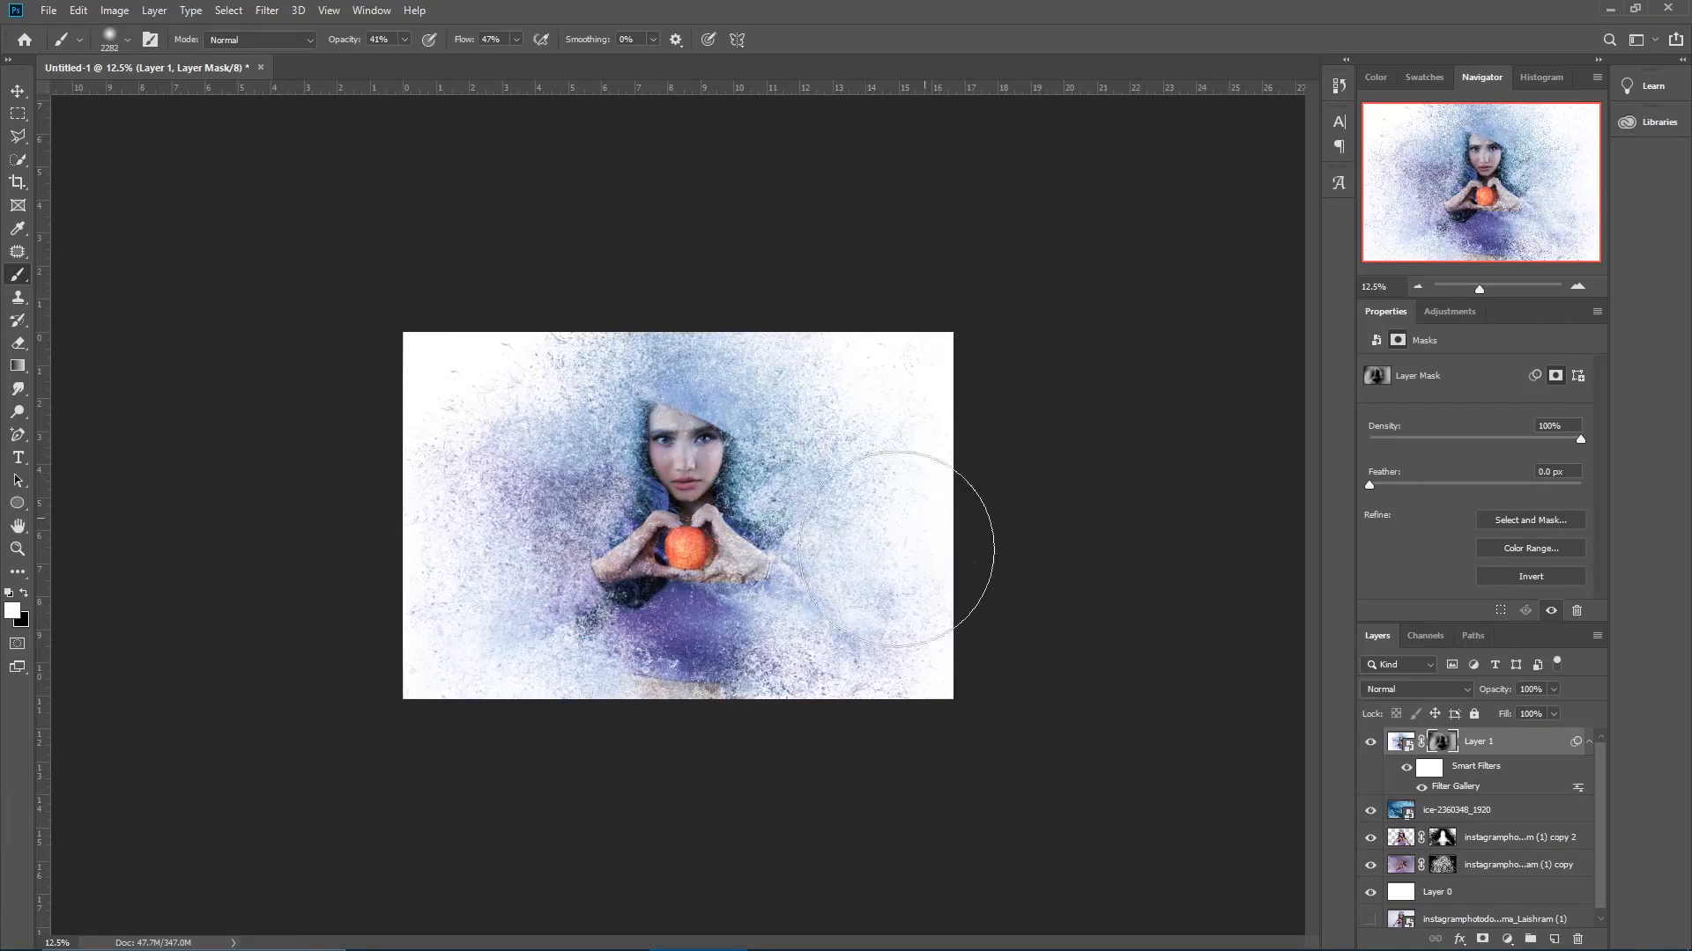
Reveal more filtered fragments with a soft 922 px brush, then fit the image in the window with the interface panels hidden
key("ctrl+plus")
mouse_move(453, 321)
left_mouse_down()
mouse_move(566, 332)
mouse_move(511, 328)
left_mouse_up()
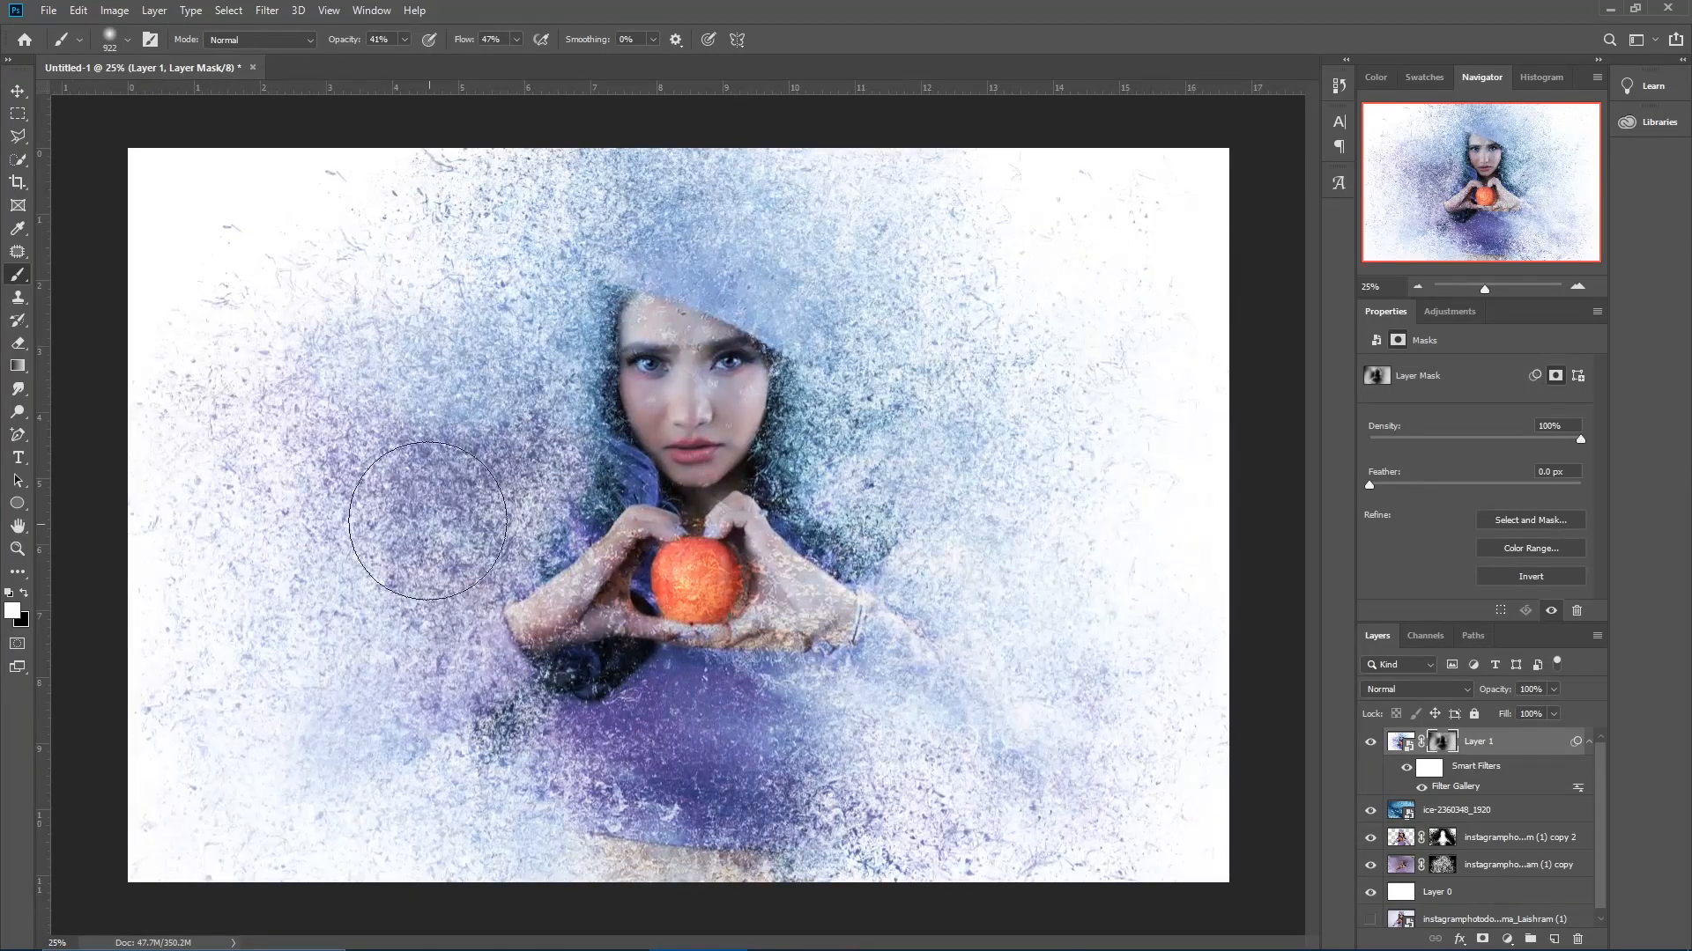
key("ctrl+0")
key("Tab")
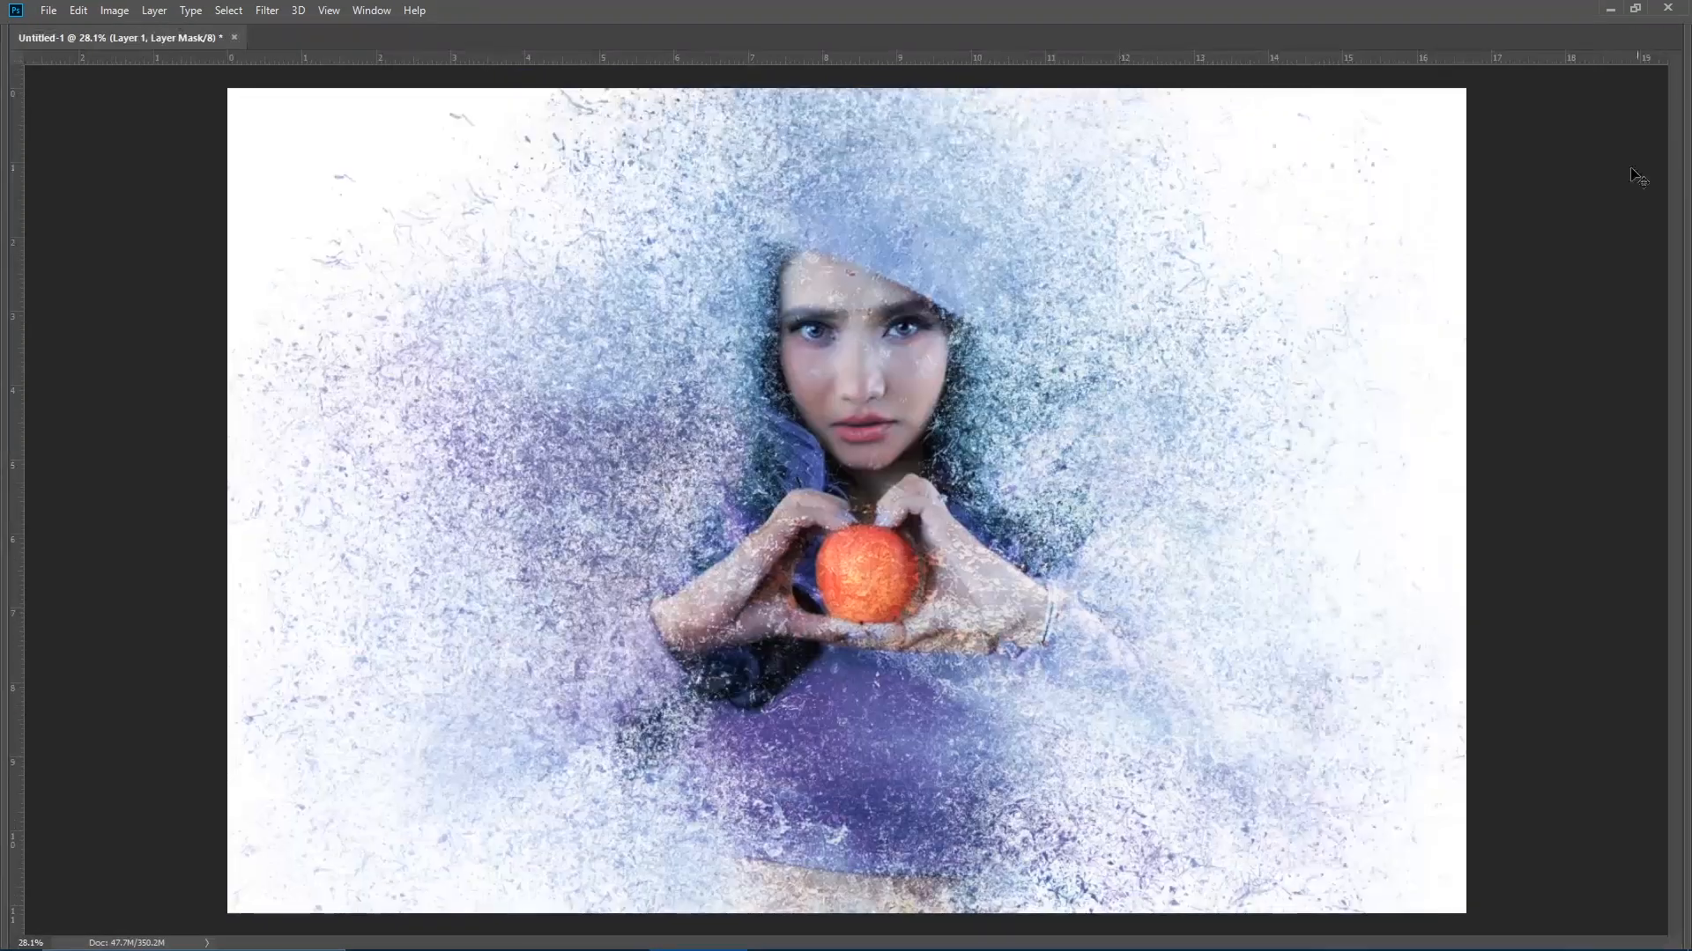